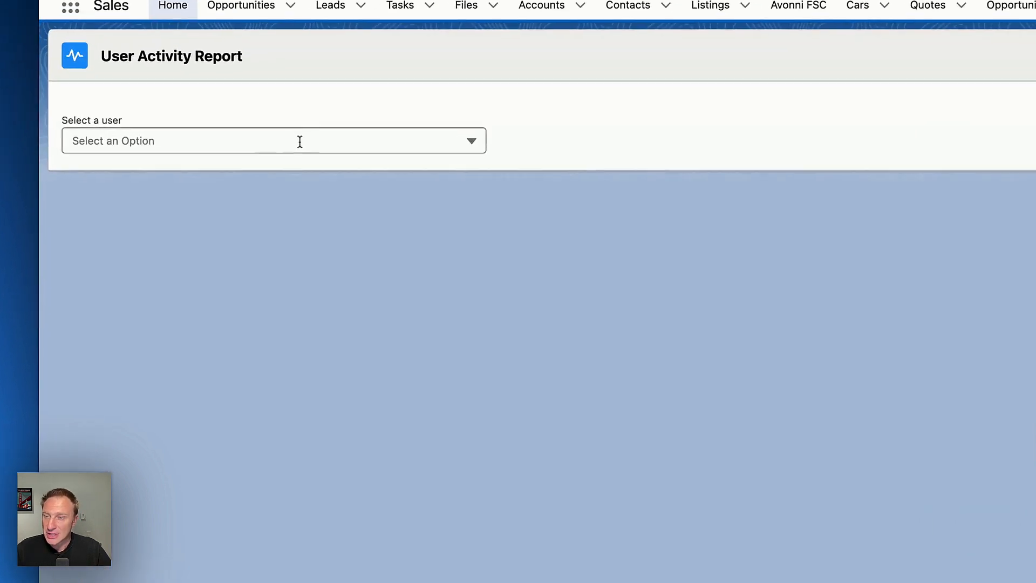
Explore the finished User Activity Report by choosing users, panning the map and scrolling the account list.
left_click(265, 137)
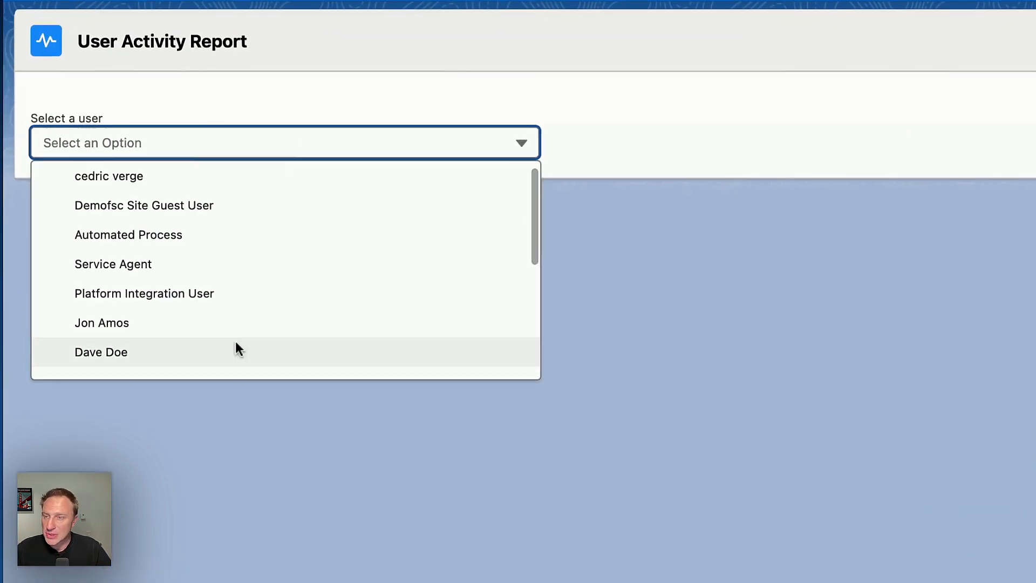
left_click(207, 179)
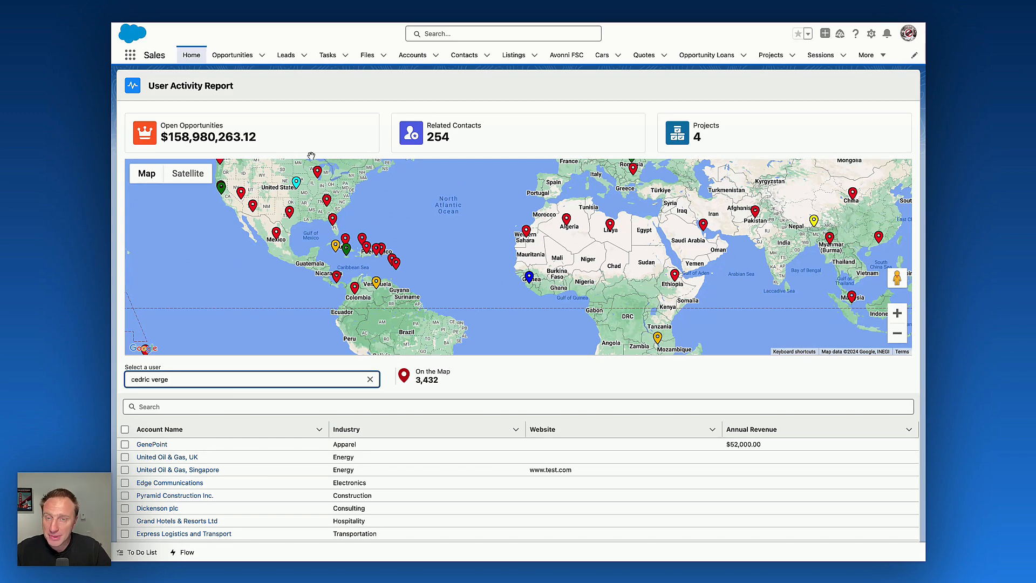
left_click_drag(604, 216, 725, 230)
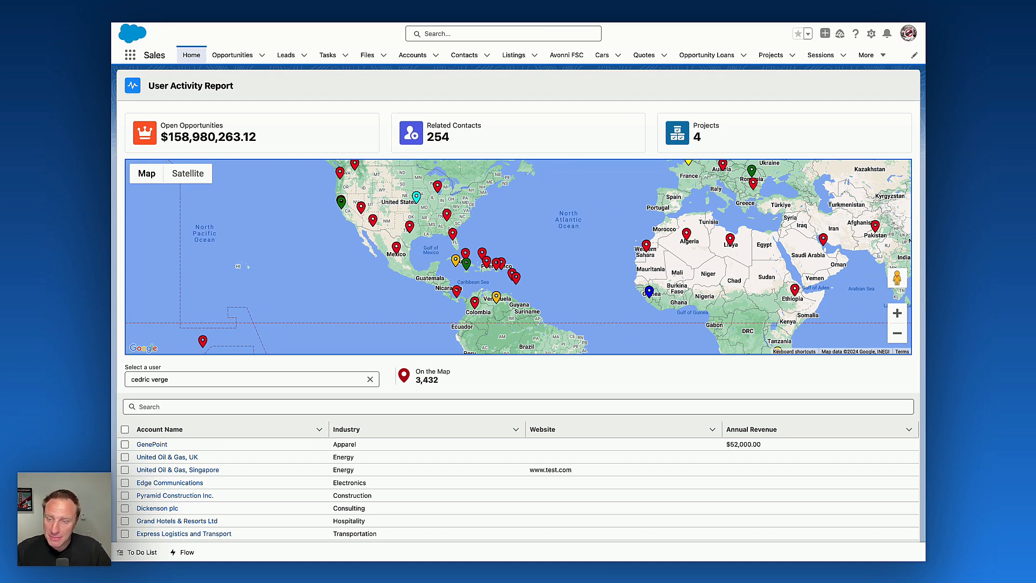
scroll(480, 384, "down", 1)
scroll(482, 381, "down", 1)
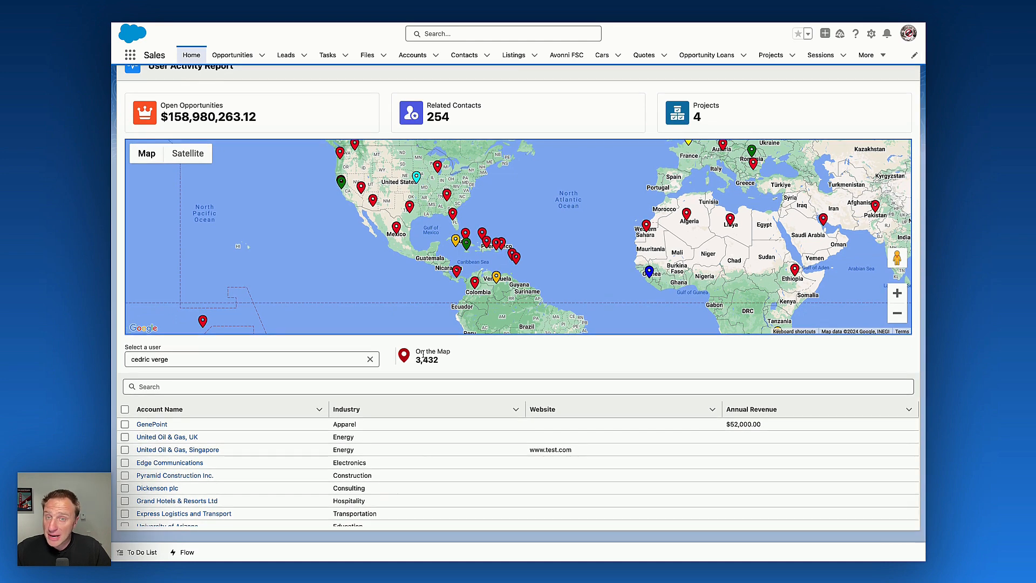
scroll(439, 471, "down", 15)
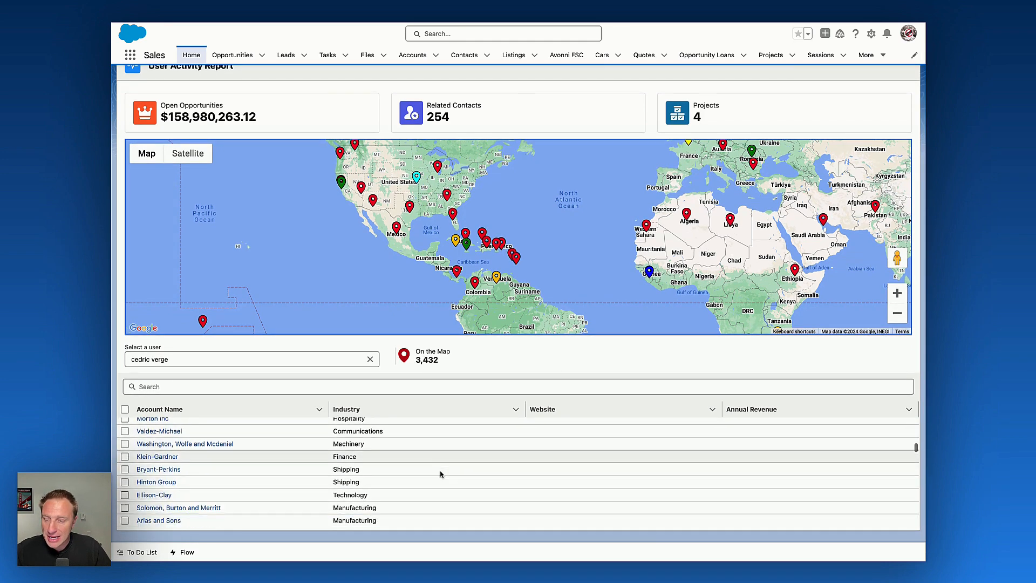
scroll(440, 474, "down", 3)
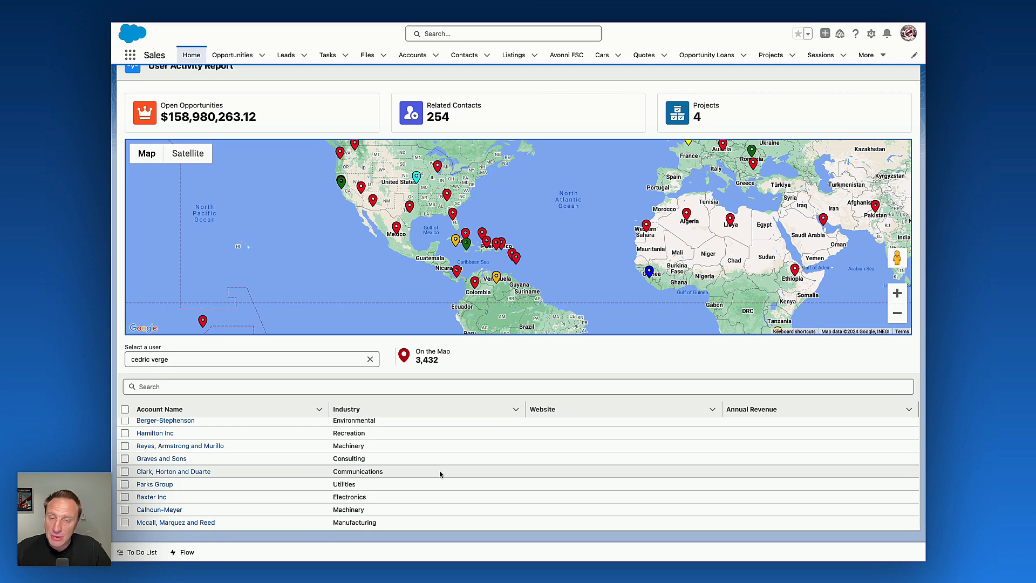
left_click(176, 354)
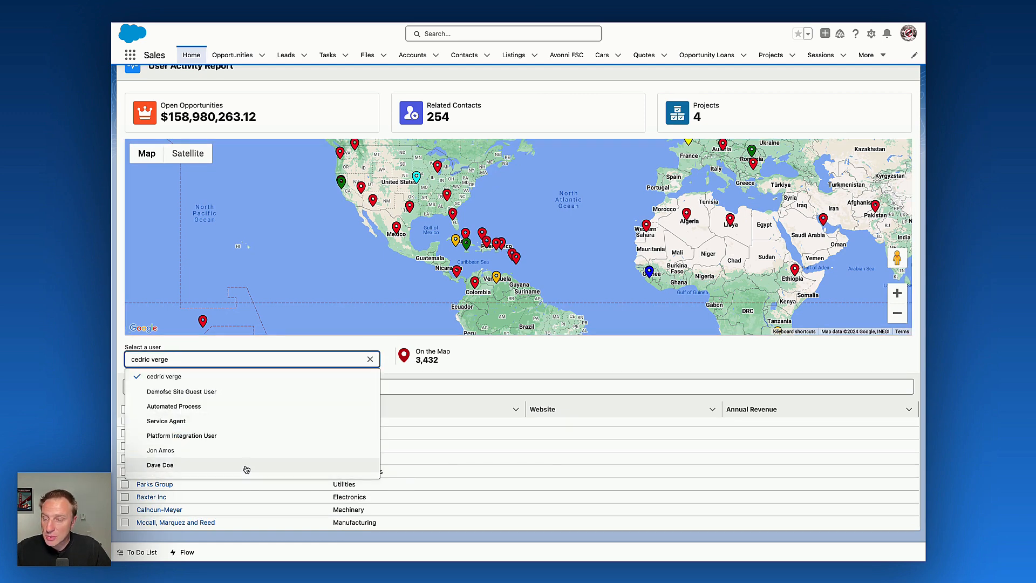
left_click(244, 468)
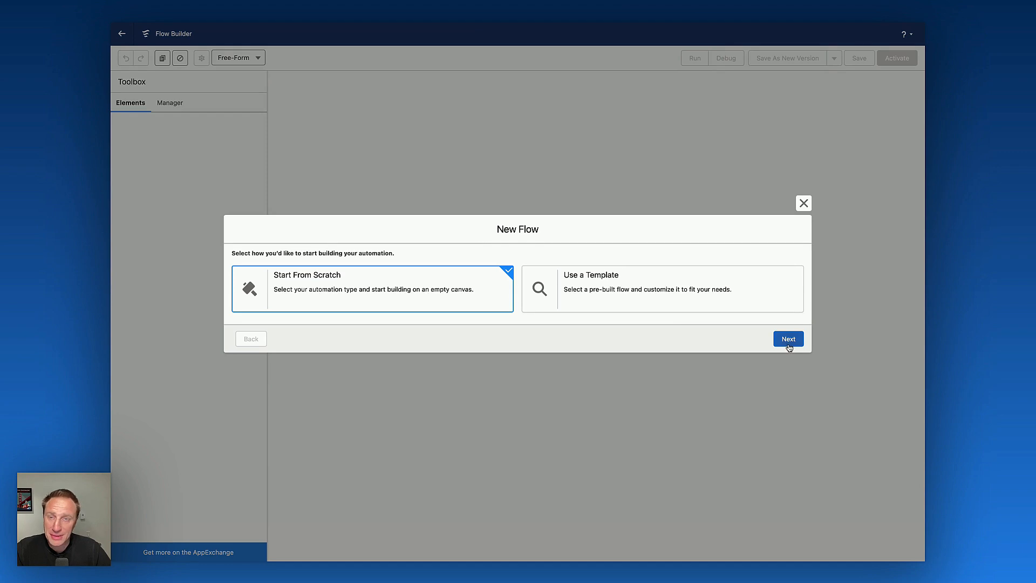
Create a new Screen Flow from scratch and add a Screen element after the start.
left_click(789, 345)
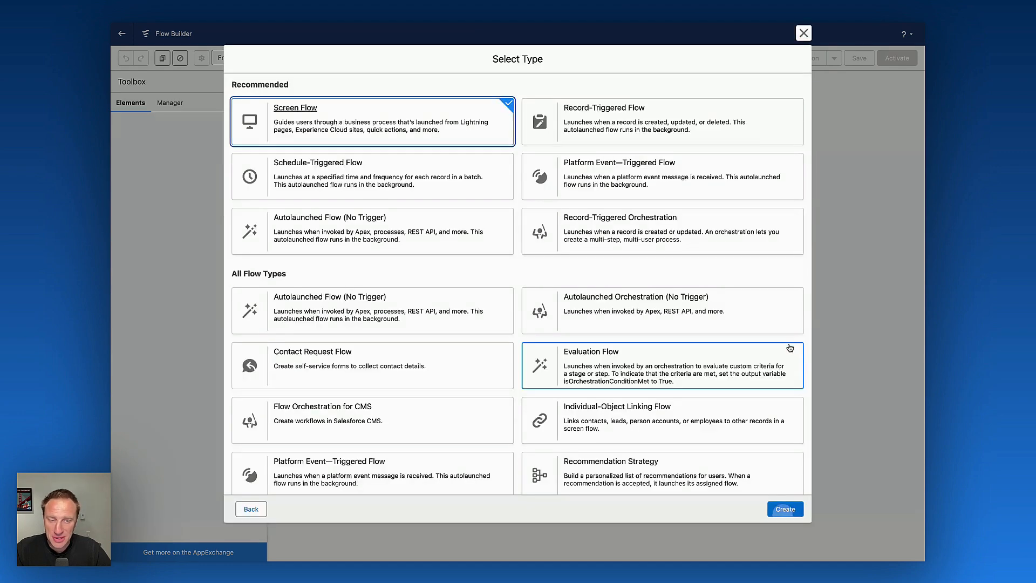
left_click(771, 510)
left_click(518, 144)
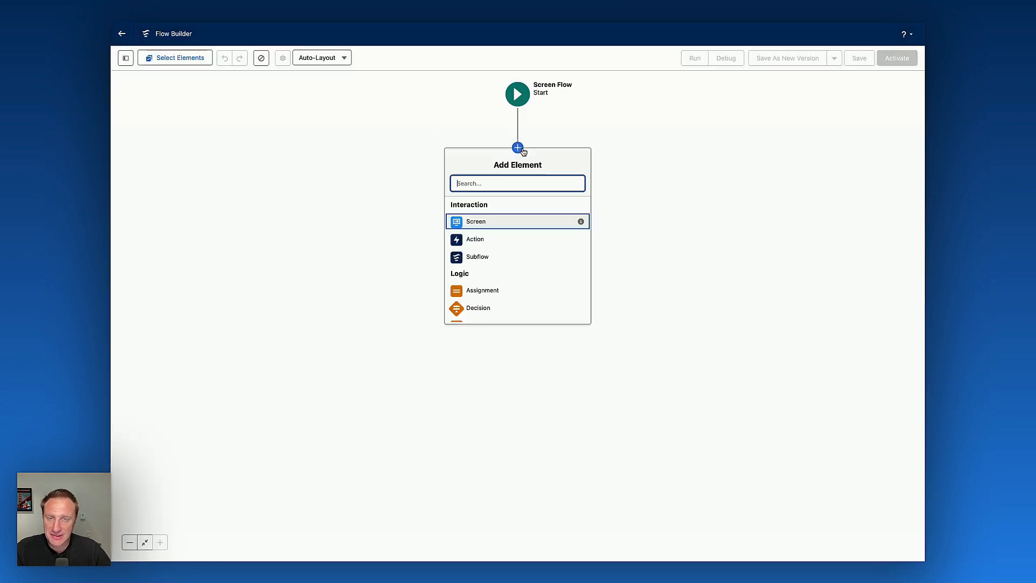
left_click(477, 201)
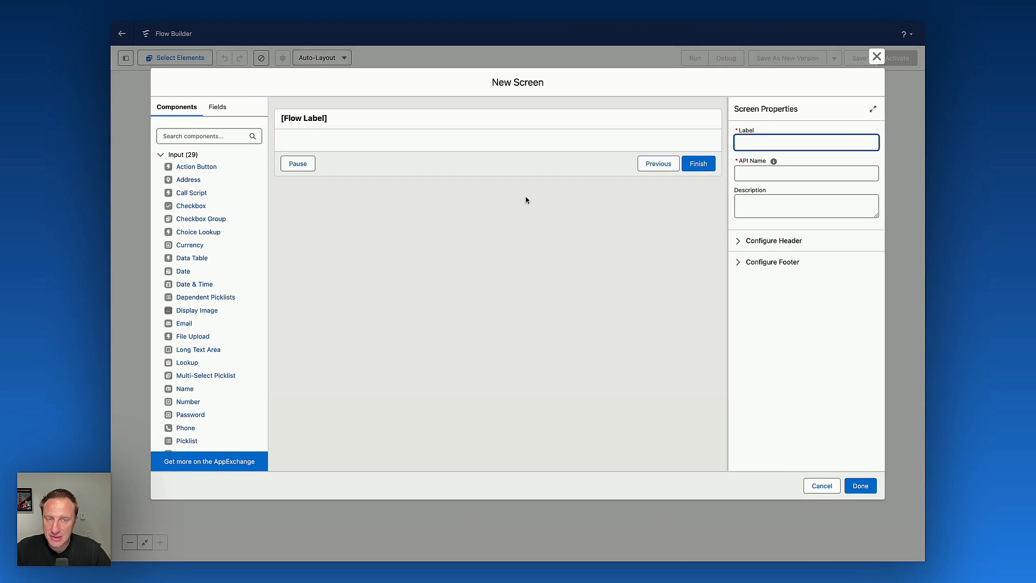
Label the screen sc and turn off both its header and its footer.
type("sc")
left_click(788, 174)
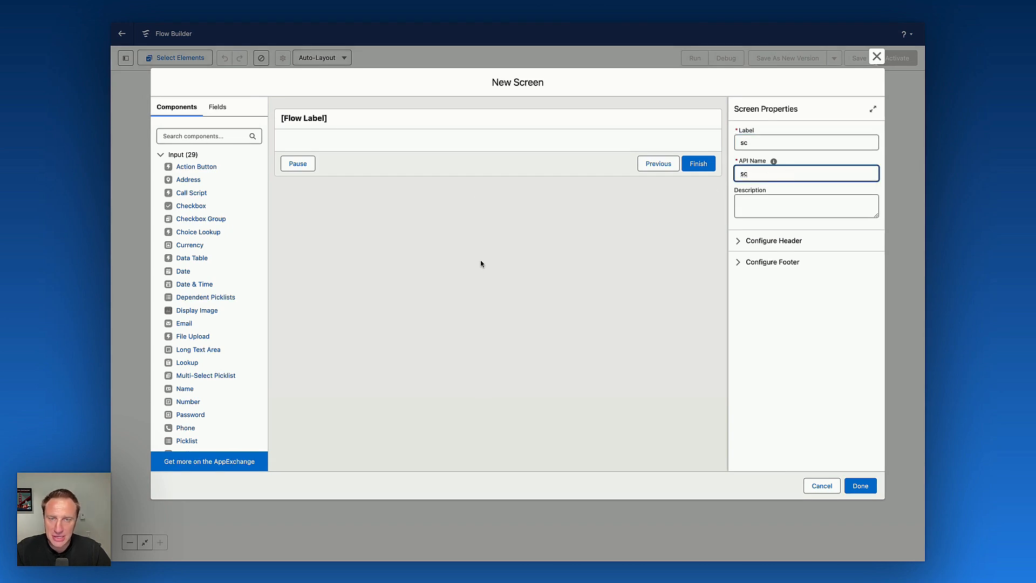
left_click(789, 242)
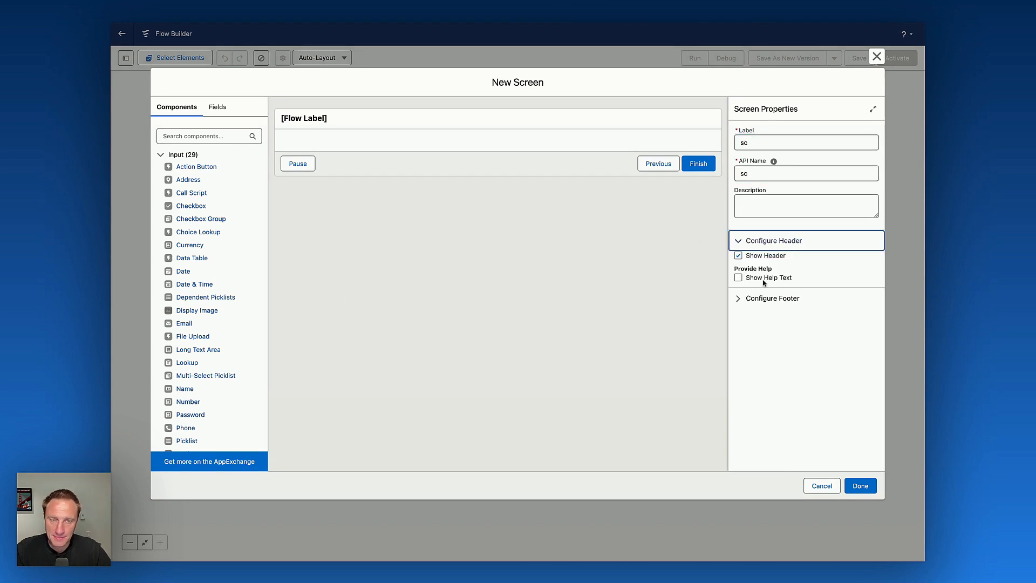
left_click(765, 256)
left_click(773, 298)
left_click(767, 315)
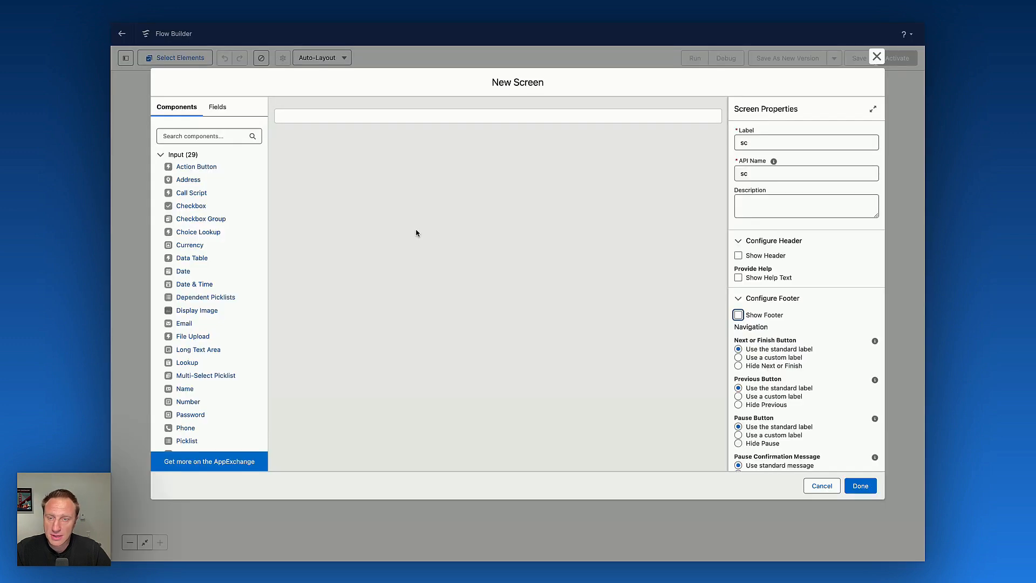
Add an Avonni Header component with API name header and open its component builder.
scroll(224, 302, "down", 10)
scroll(216, 294, "down", 3)
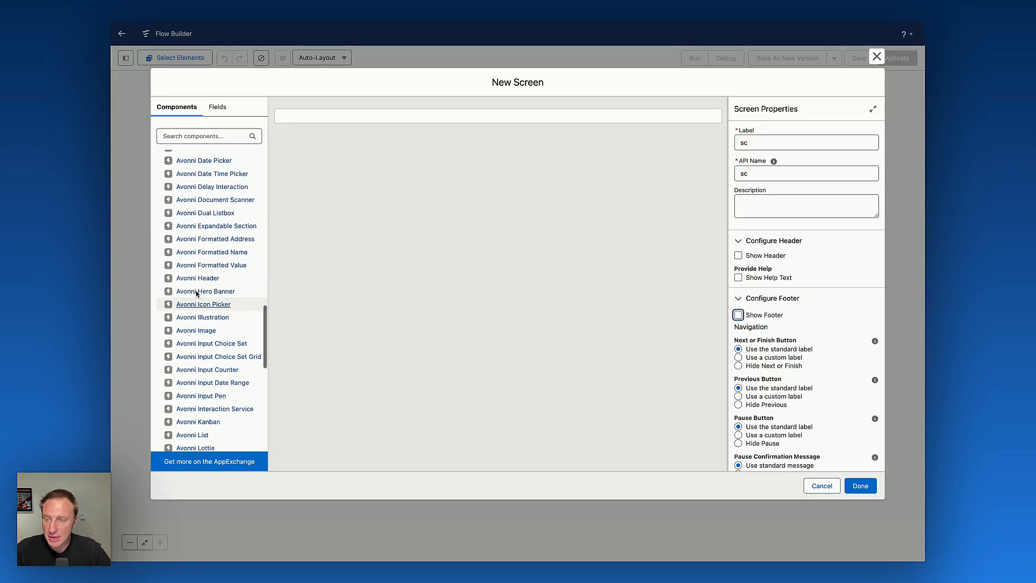
left_click(199, 273)
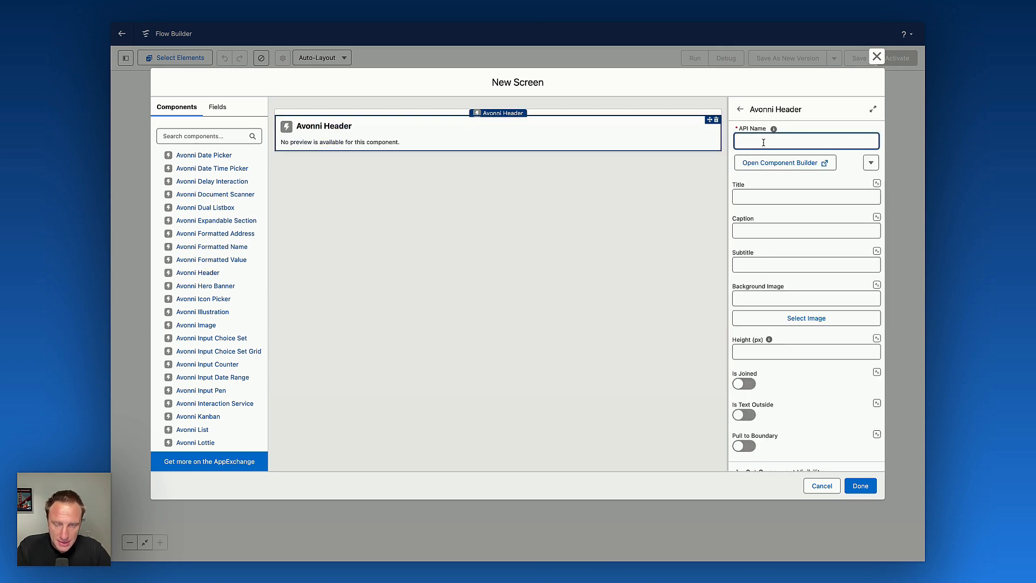
type("header")
left_click(761, 166)
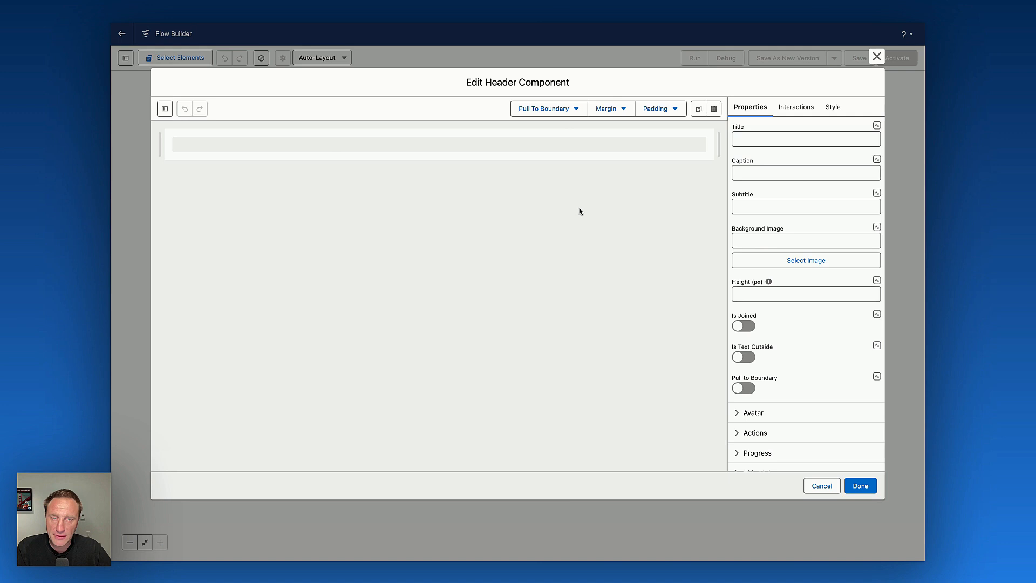
Title the header User Activity Report and switch on Is Joined and Pull to Boundary.
left_click(750, 142)
type("User ")
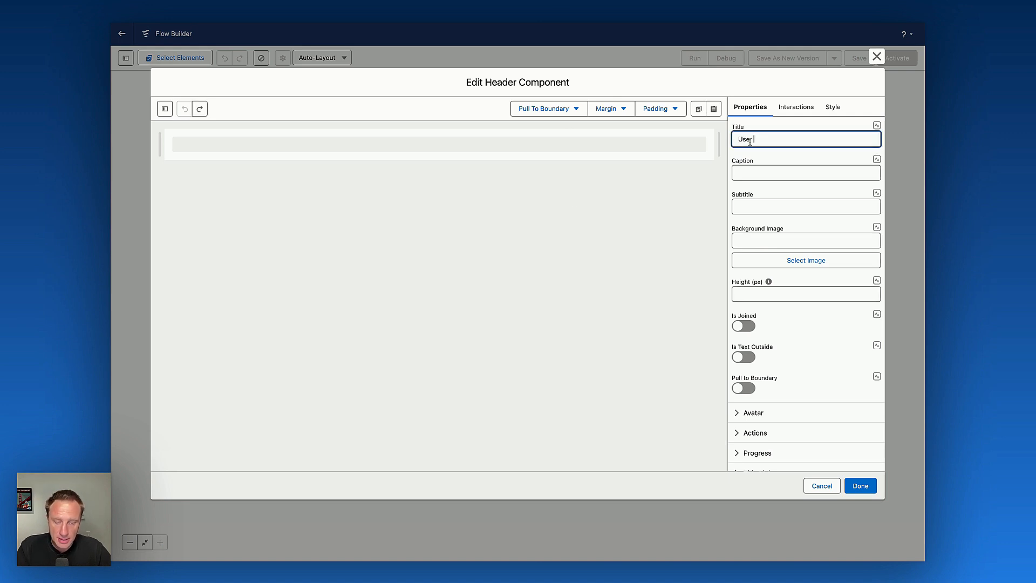
type("Activity Report")
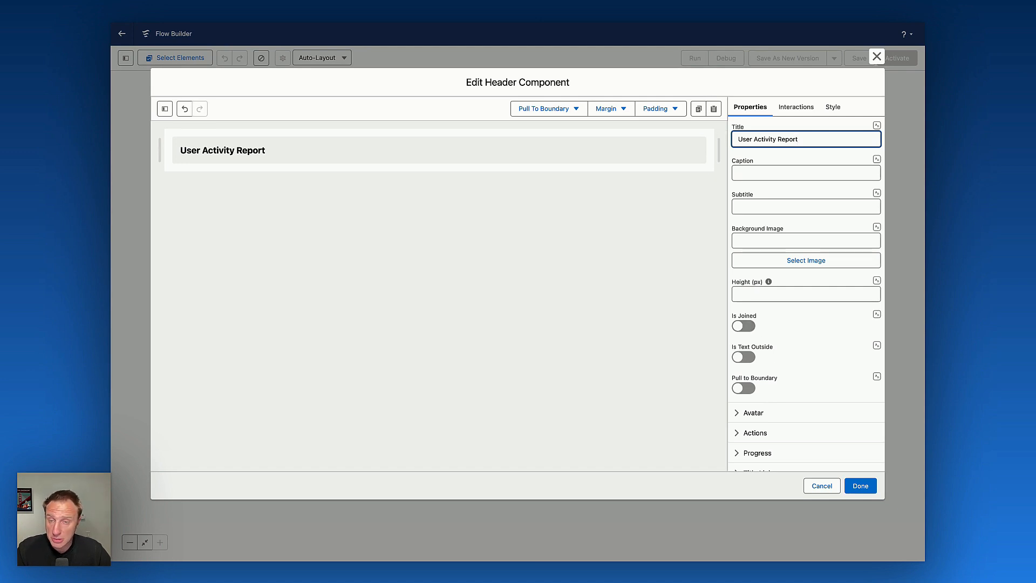
left_click(743, 326)
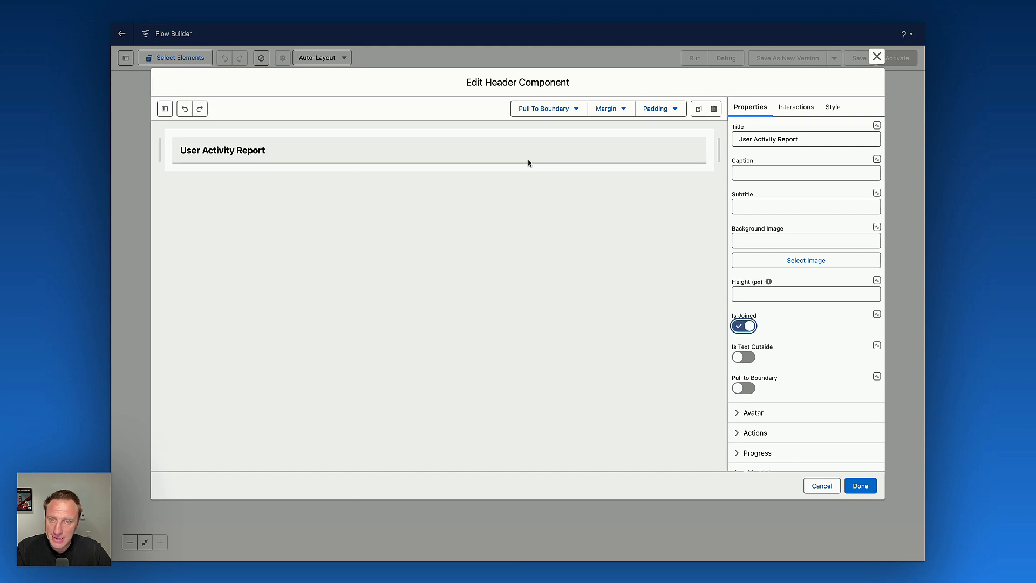
left_click(745, 388)
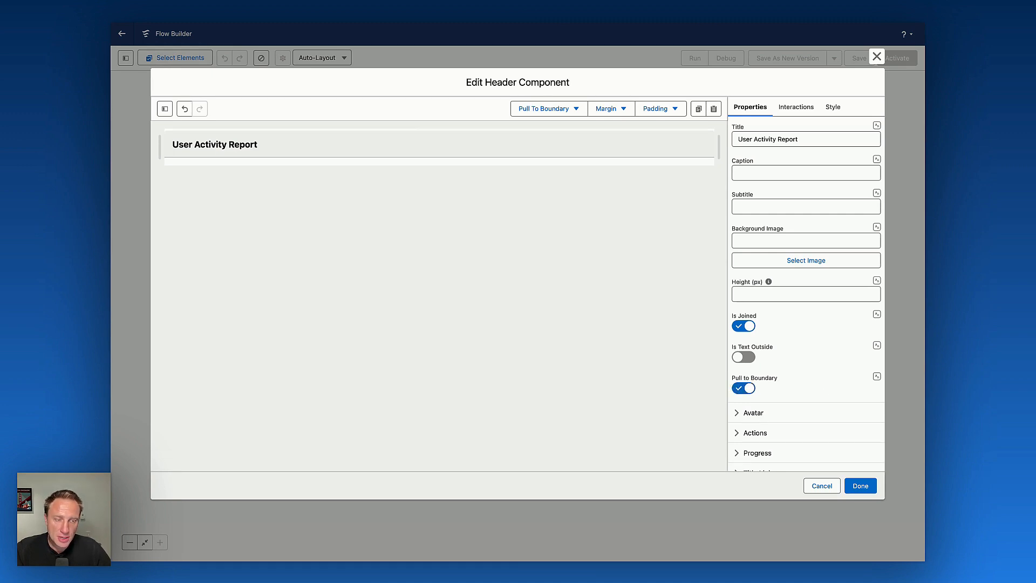
Set the header avatar icon to standard:feed by searching the icon picker for feed.
left_click(754, 413)
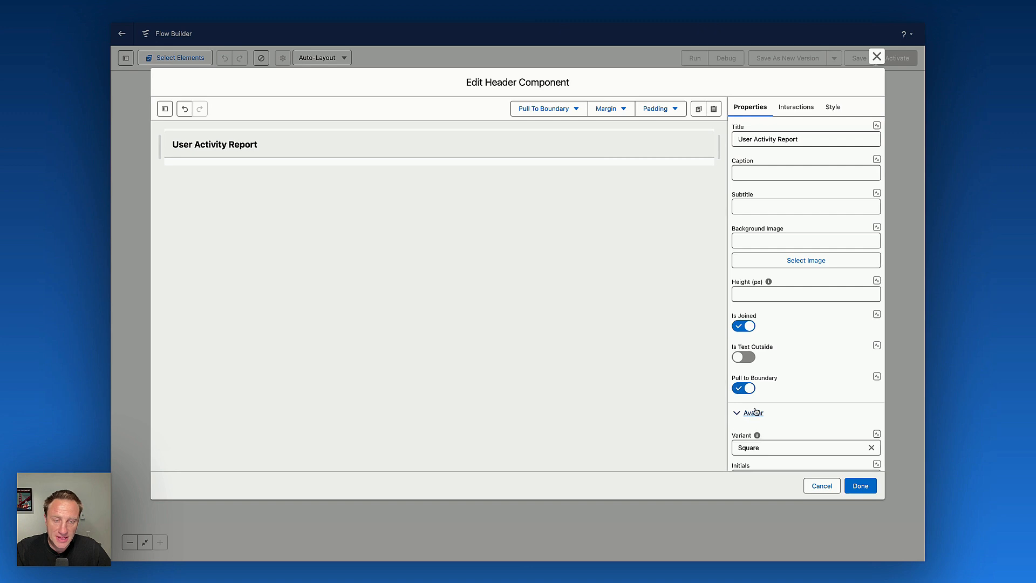
scroll(754, 377, "down", 5)
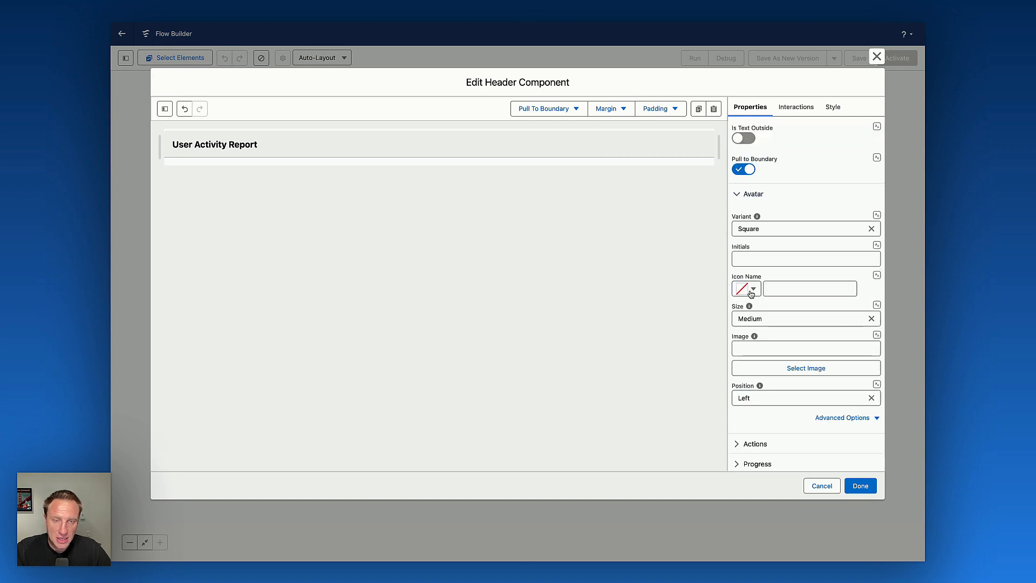
left_click(751, 291)
type("tre")
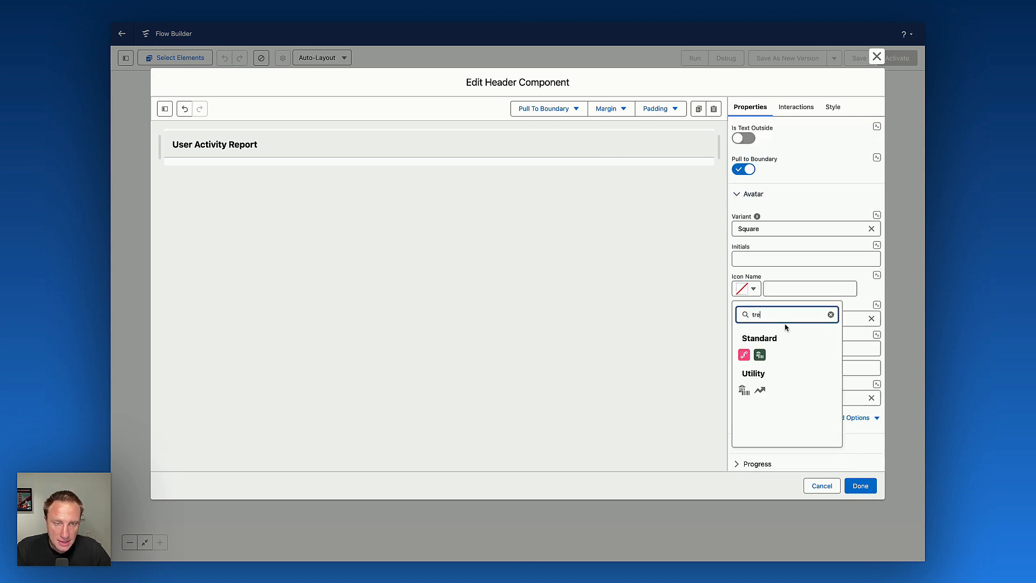
key("BackSpace")
key("BackSpace")
key("BackSpace")
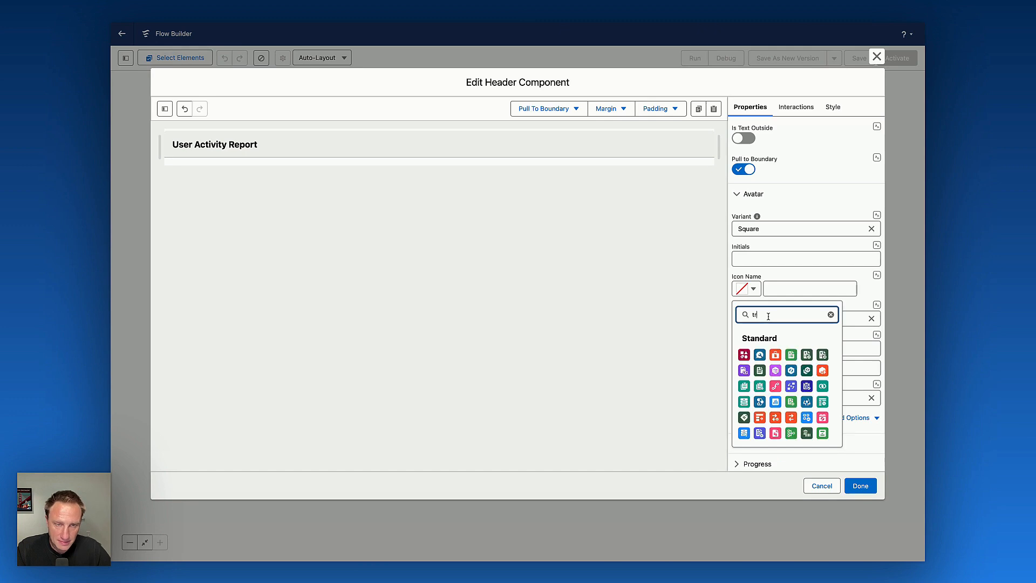
type("feed")
left_click(743, 354)
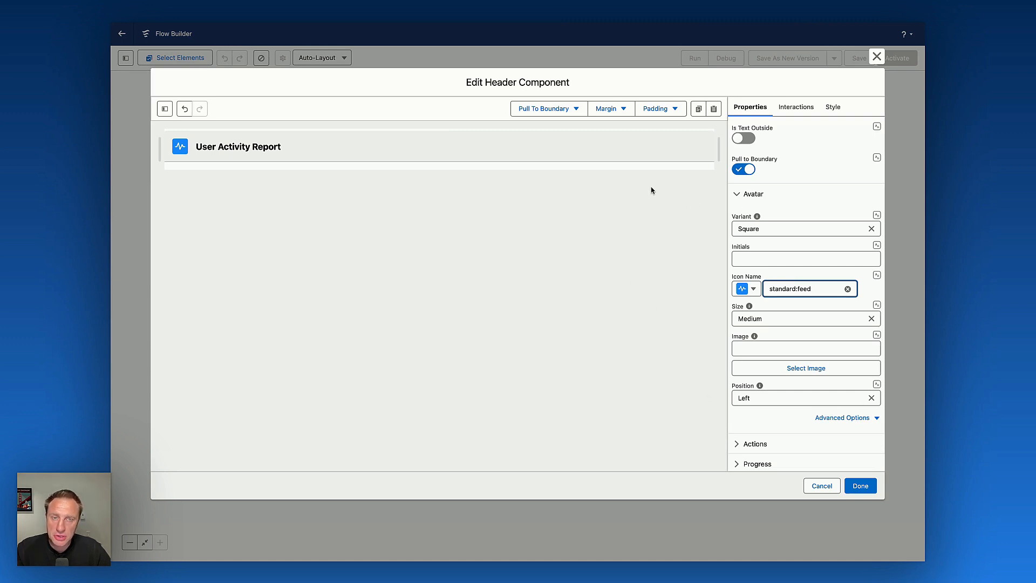
Set the header's bottom margin to Medium in its style settings and close the component builder.
left_click(826, 111)
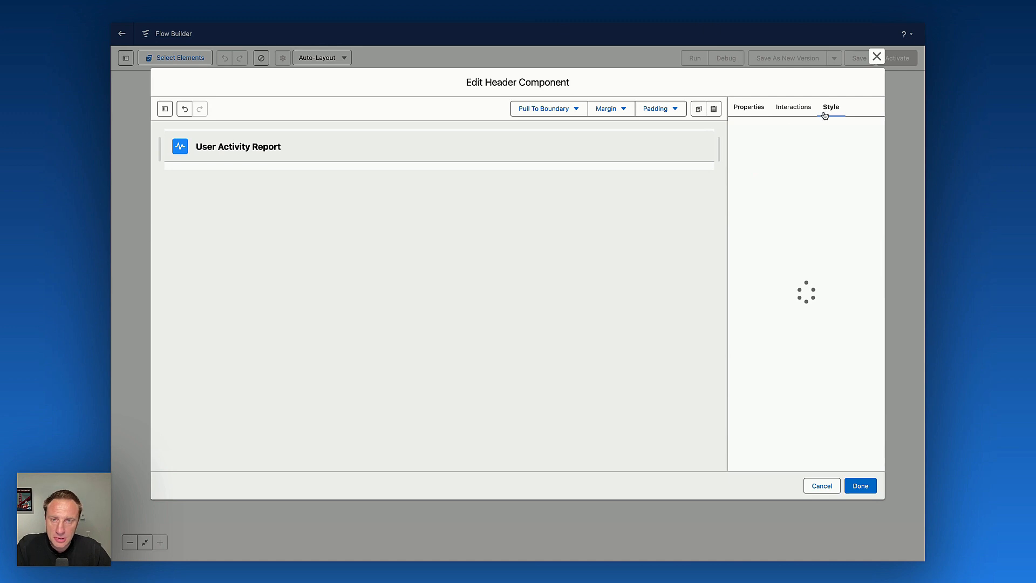
left_click(752, 129)
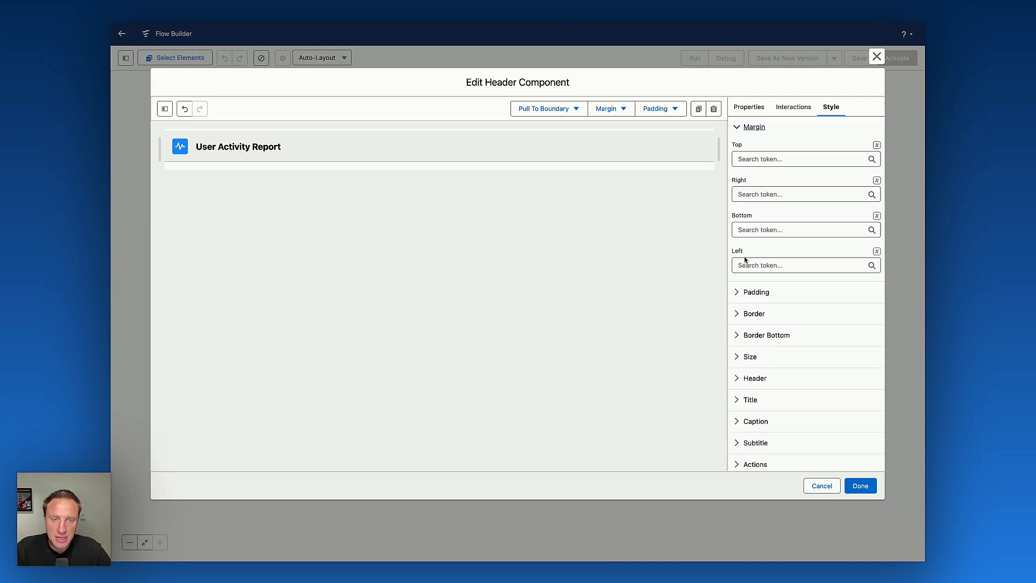
left_click(771, 229)
left_click(764, 339)
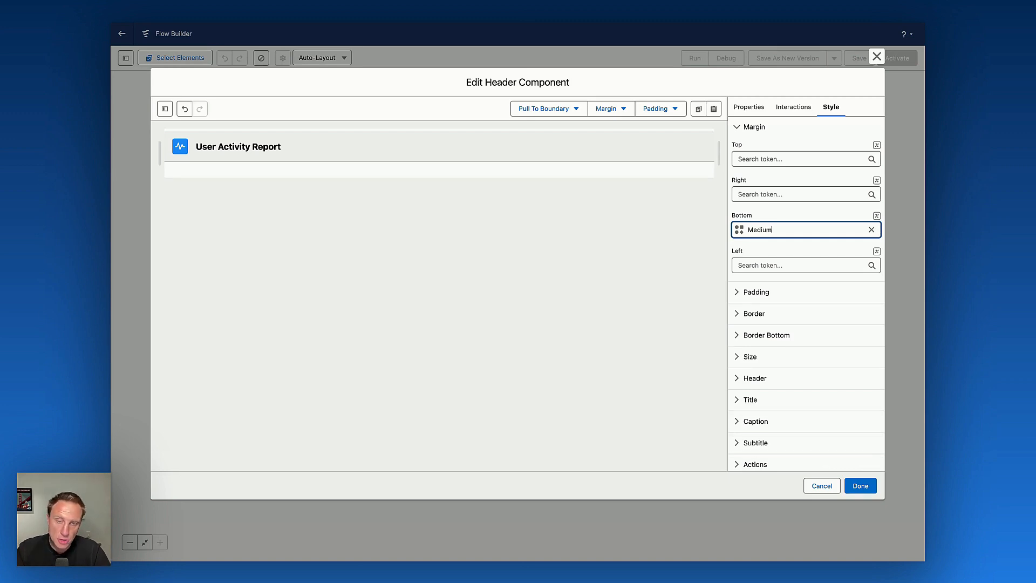
left_click(861, 487)
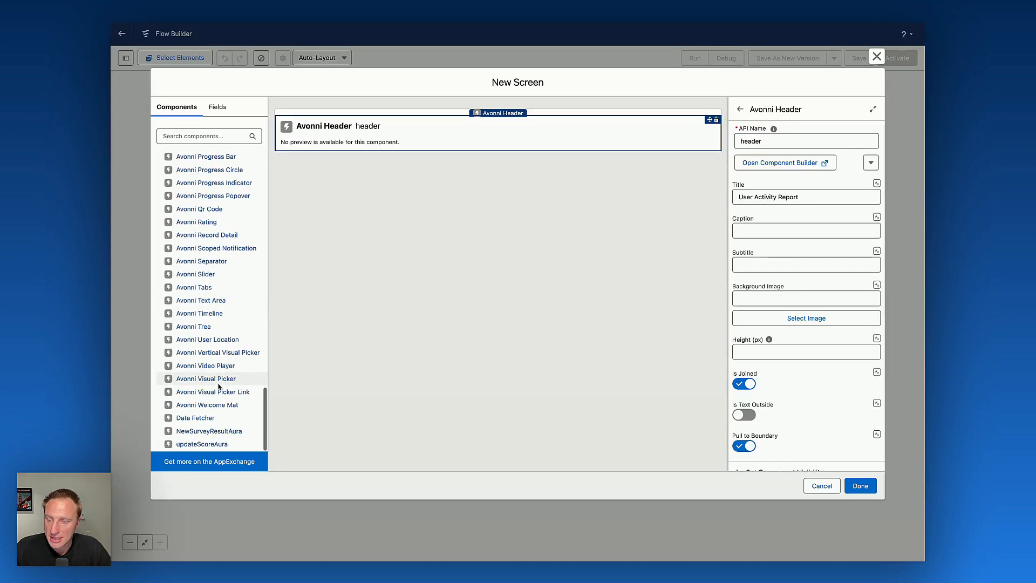
Add a Section below the header and set its first column width to 4 of 12.
scroll(219, 386, "up", 15)
scroll(198, 273, "up", 1)
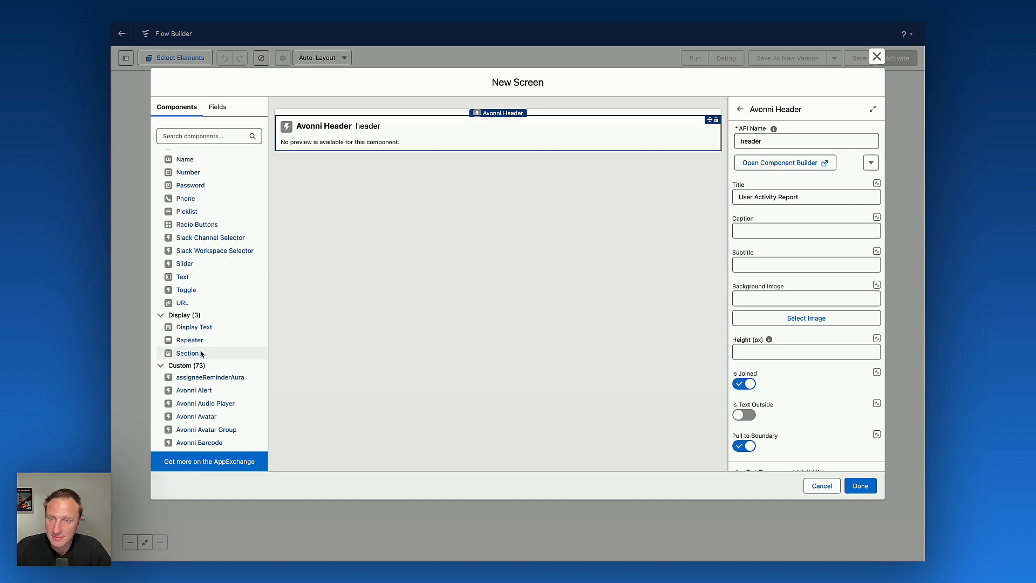
left_click(188, 353)
left_click(767, 185)
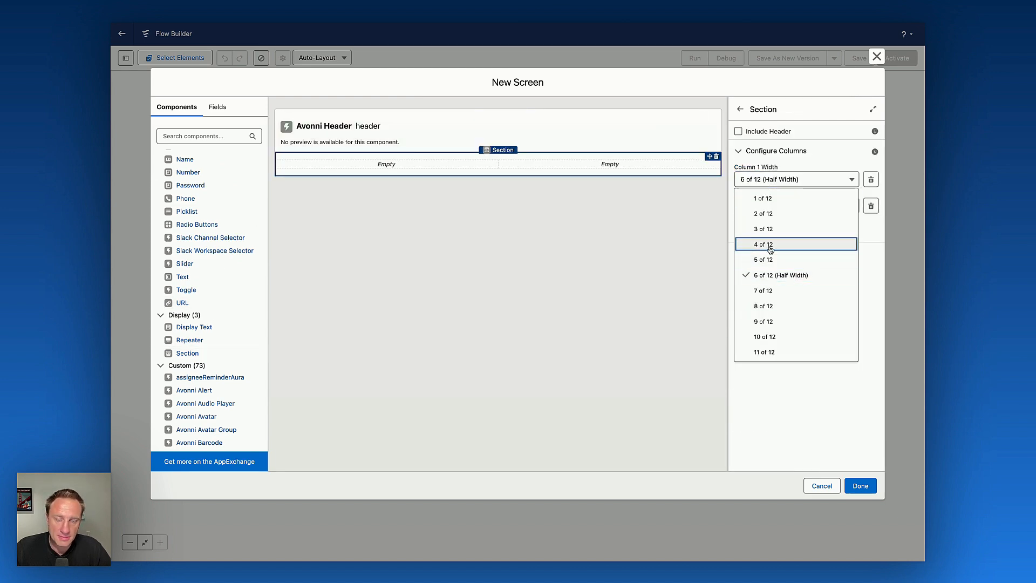
left_click(758, 241)
Place an Avonni Combobox into the section's first column.
scroll(204, 294, "down", 10)
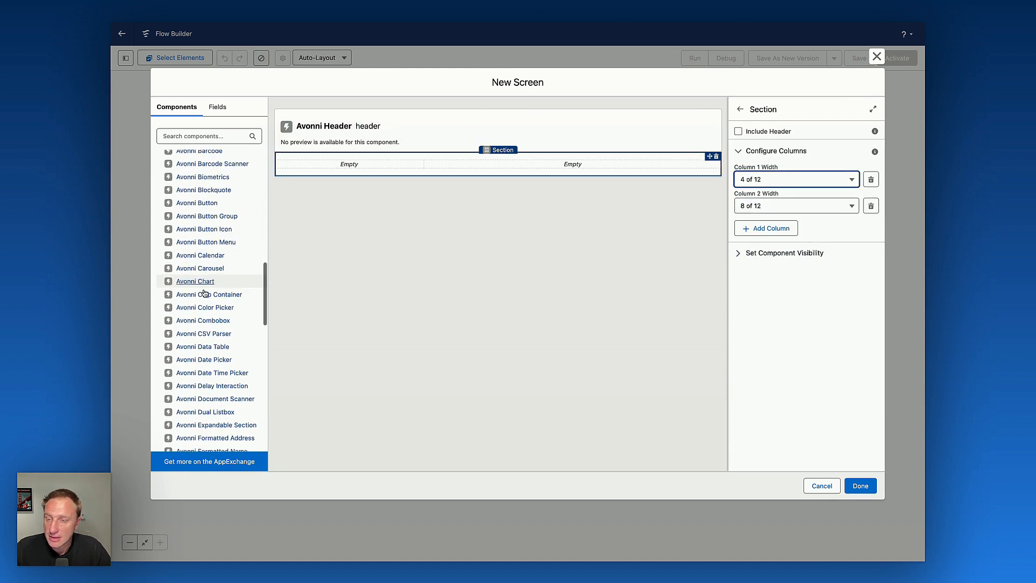
scroll(211, 280, "up", 5)
scroll(211, 280, "up", 1)
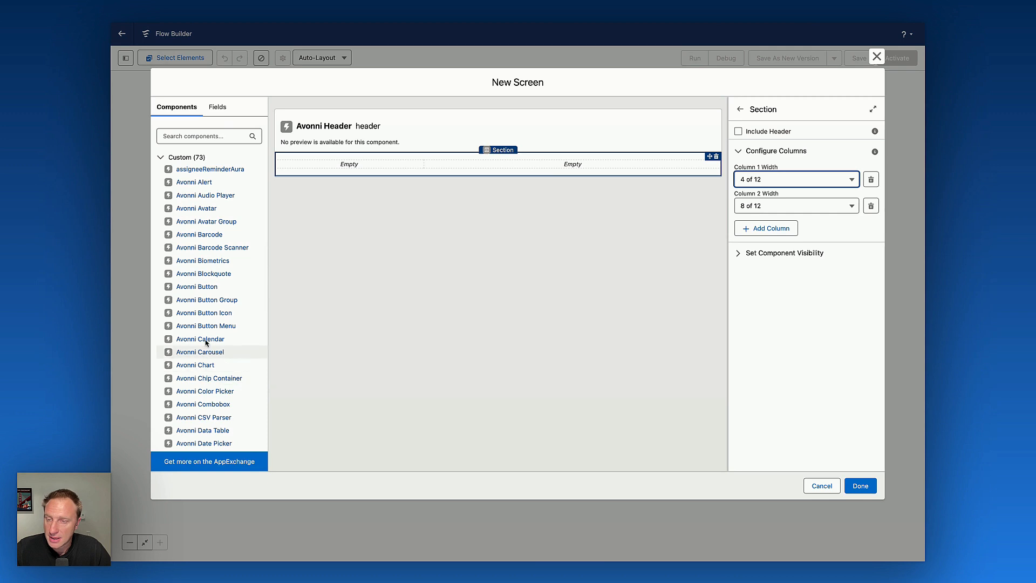
left_click_drag(207, 404, 349, 164)
left_click(811, 143)
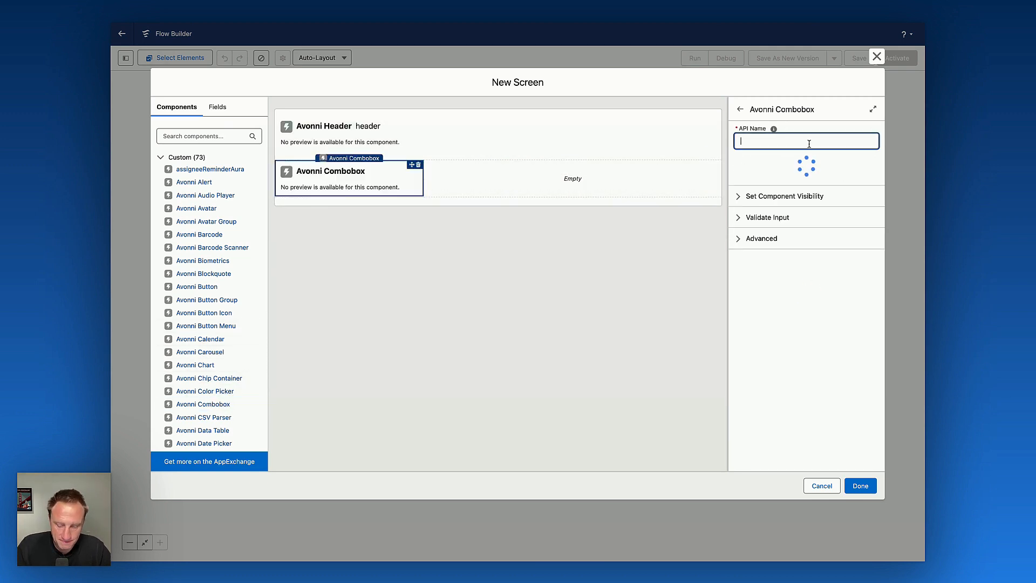
Name the combobox userCombobox and open its component builder.
type("userCom")
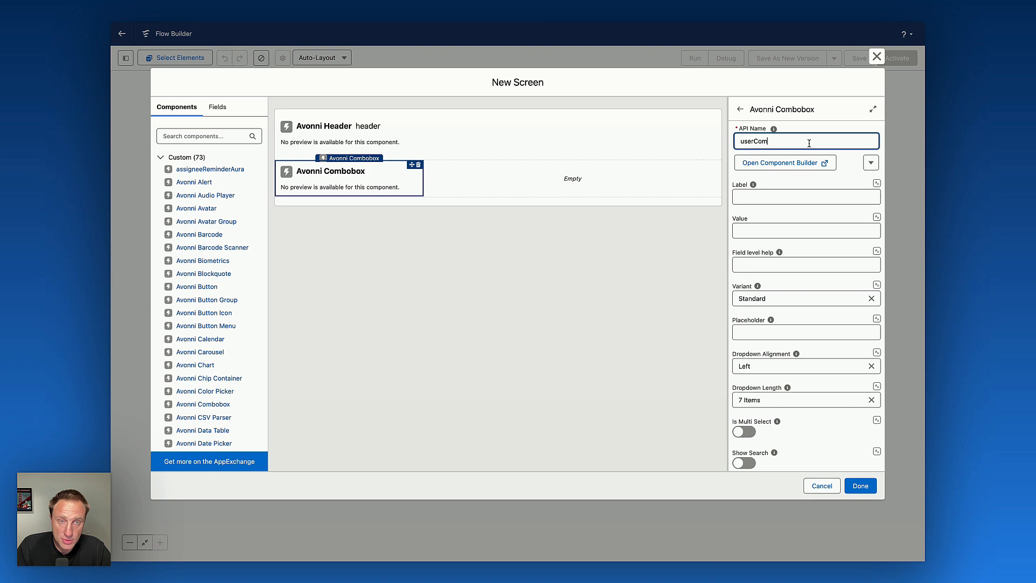
type("bobox")
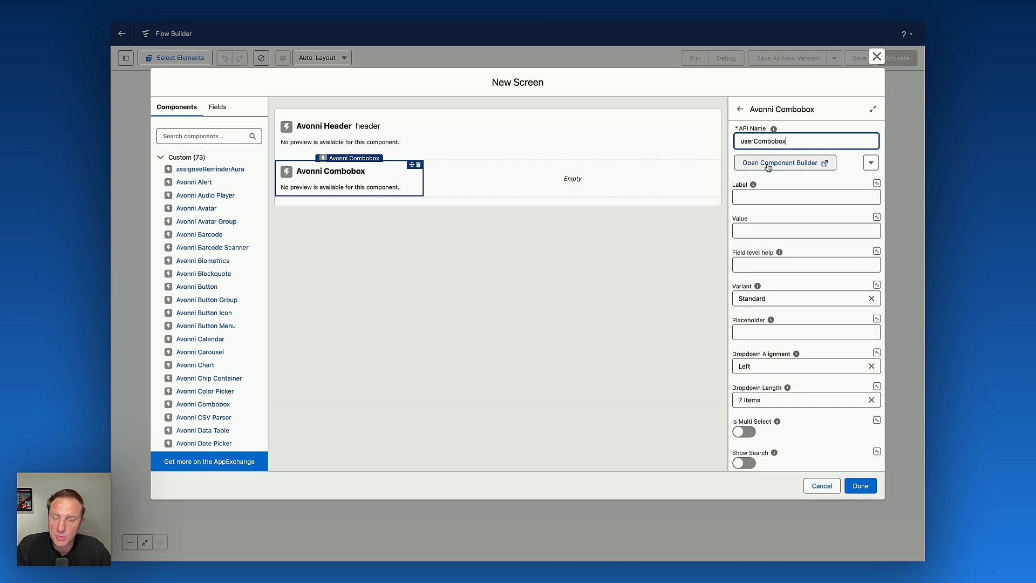
left_click(769, 165)
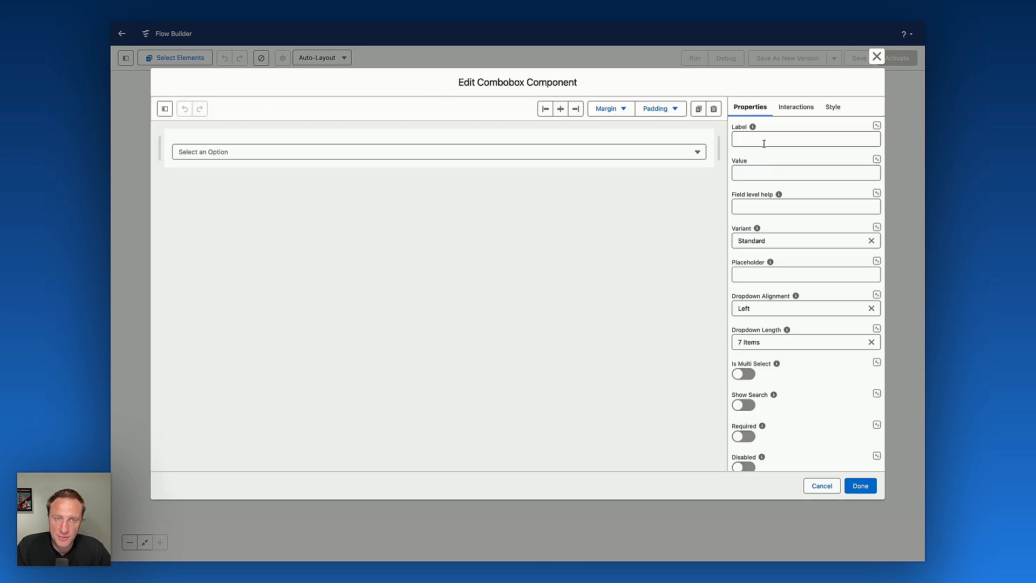
Label the combobox 'Select a user' and check its empty options dropdown in the preview.
left_click(763, 142)
type("Select a user")
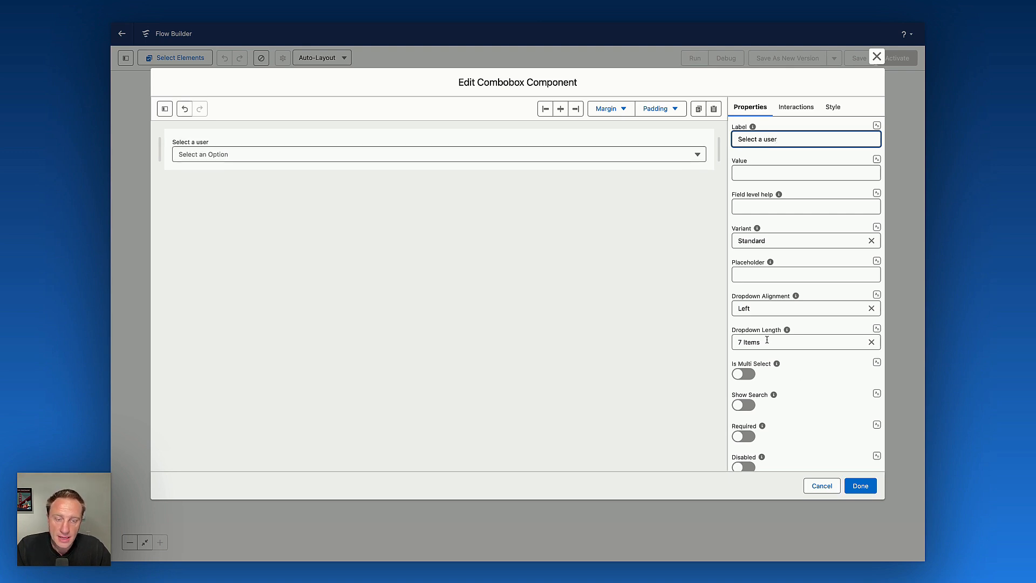
scroll(775, 339, "down", 5)
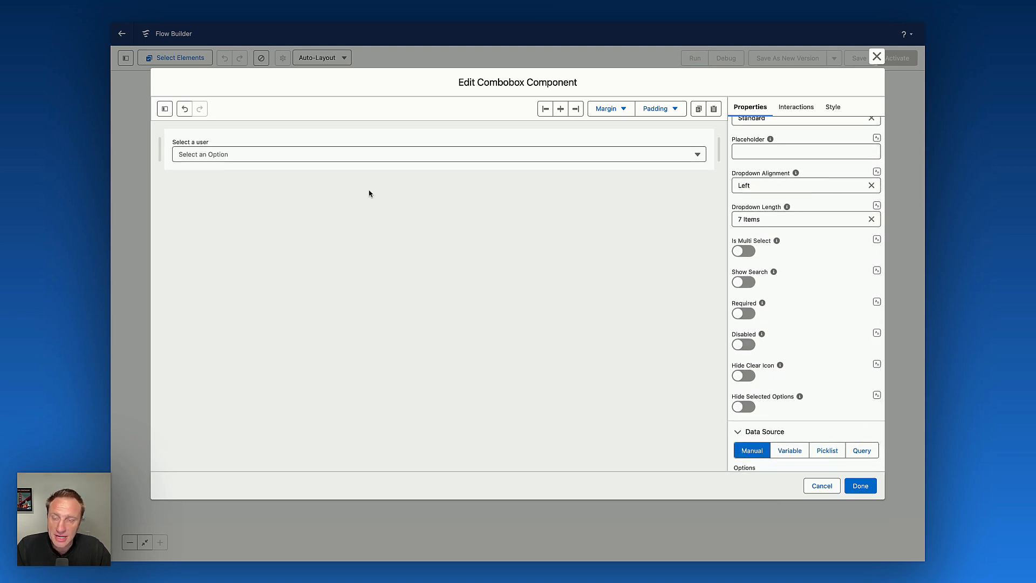
left_click(286, 155)
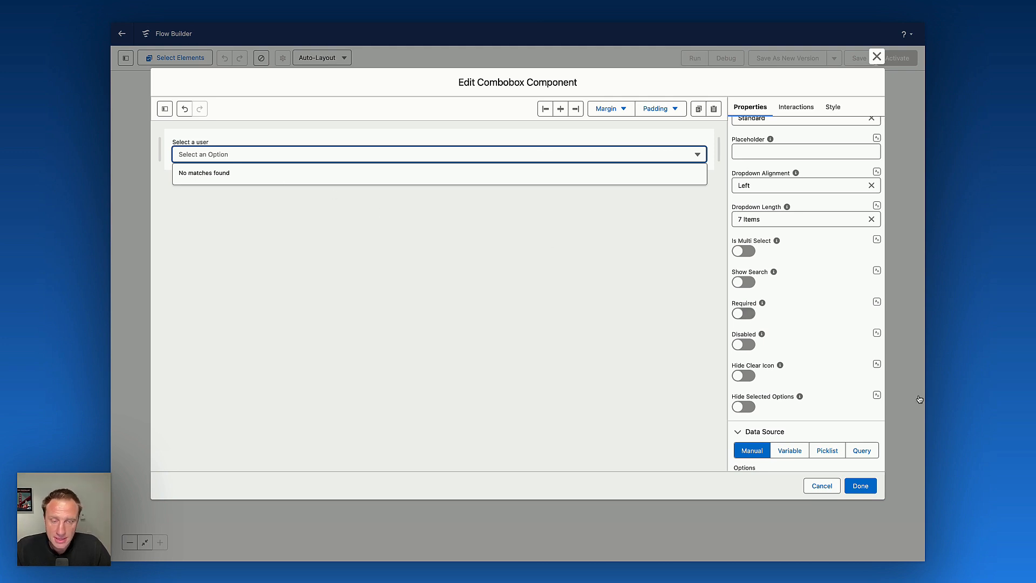
Switch the combobox data source to Query on the User object.
scroll(804, 405, "down", 1)
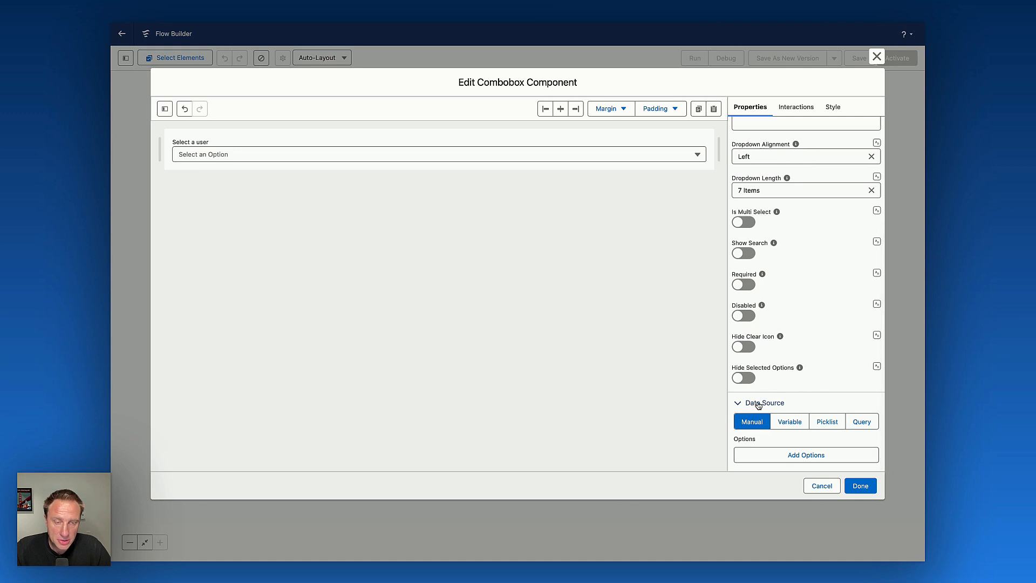
left_click(862, 422)
left_click(769, 453)
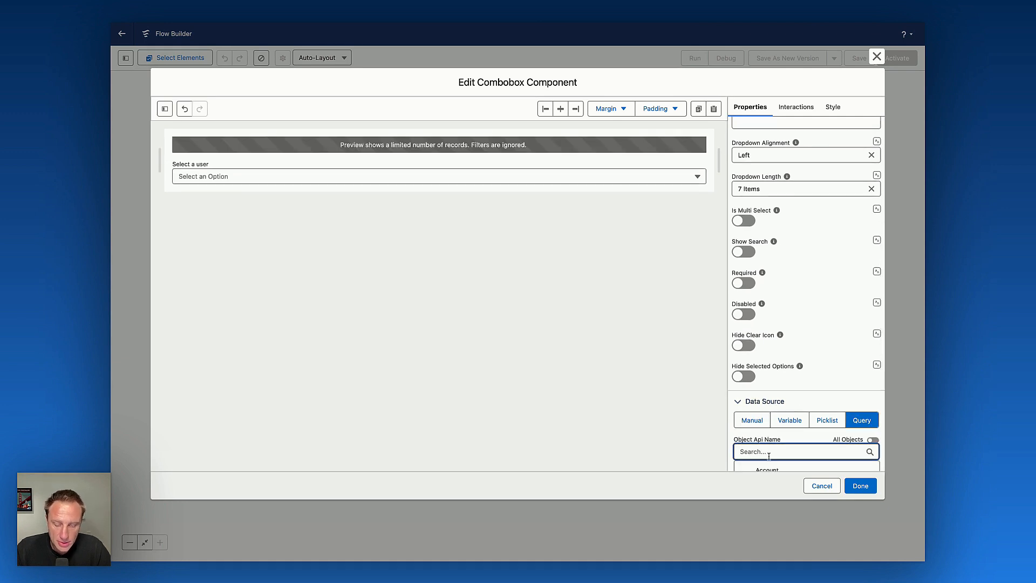
type("user")
left_click(761, 466)
scroll(794, 315, "down", 5)
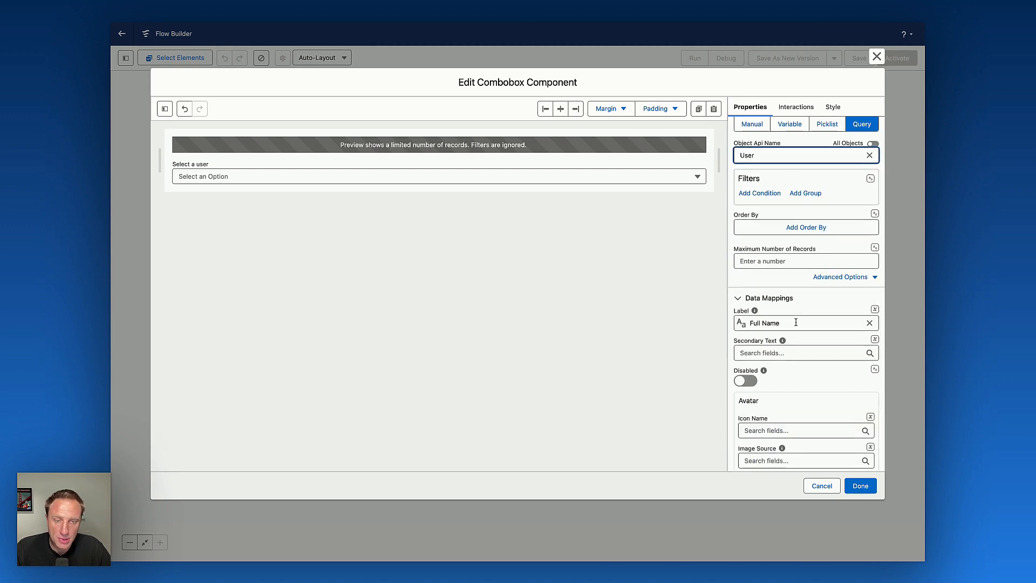
Set the option avatar icon to standard:opportunity_contact_role by searching the icon picker for cont.
scroll(795, 380, "down", 3)
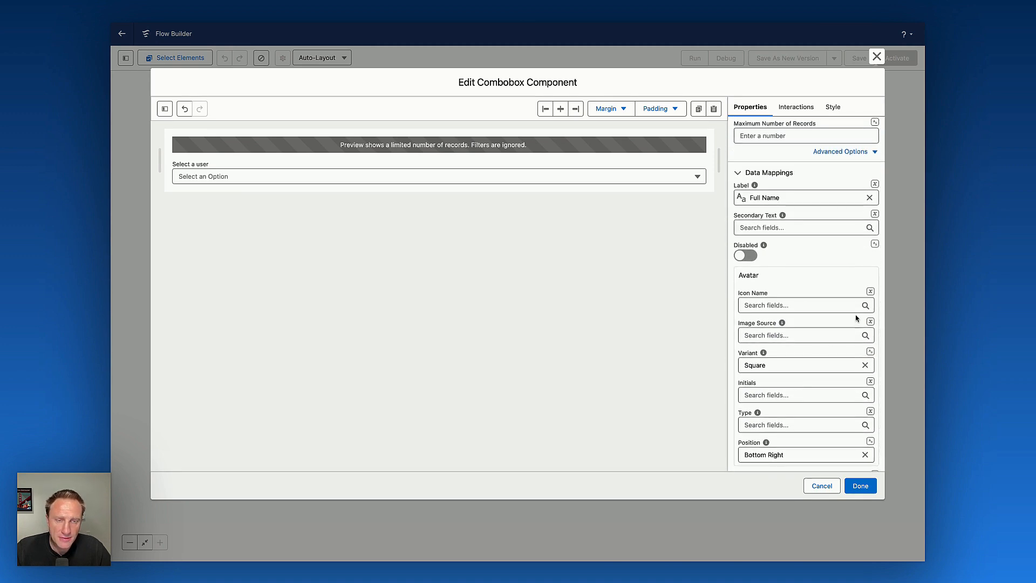
left_click(871, 294)
left_click(862, 318)
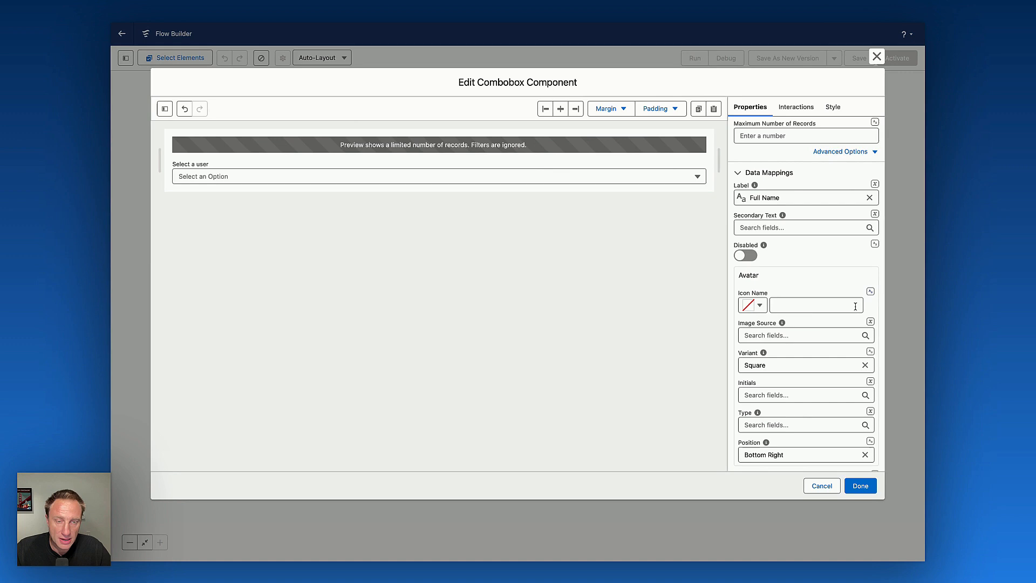
left_click(757, 306)
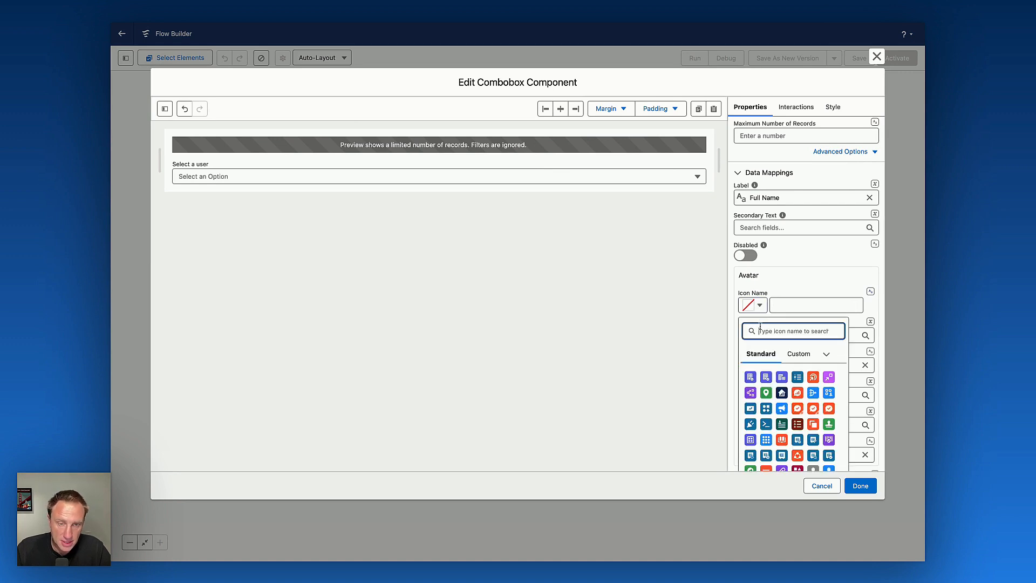
type("cont")
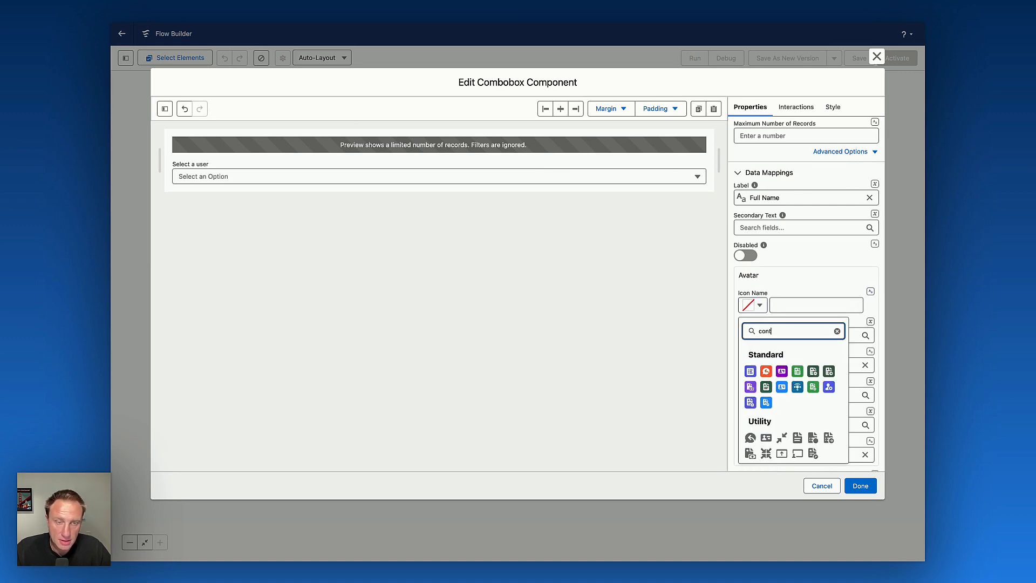
left_click(831, 389)
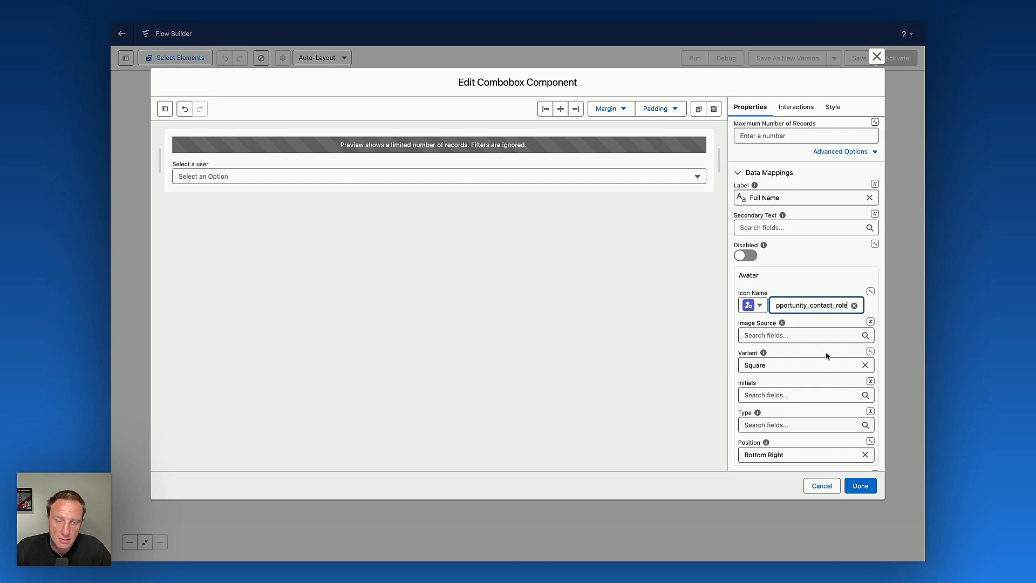
Preview the user options list and close the combobox component builder.
left_click(265, 175)
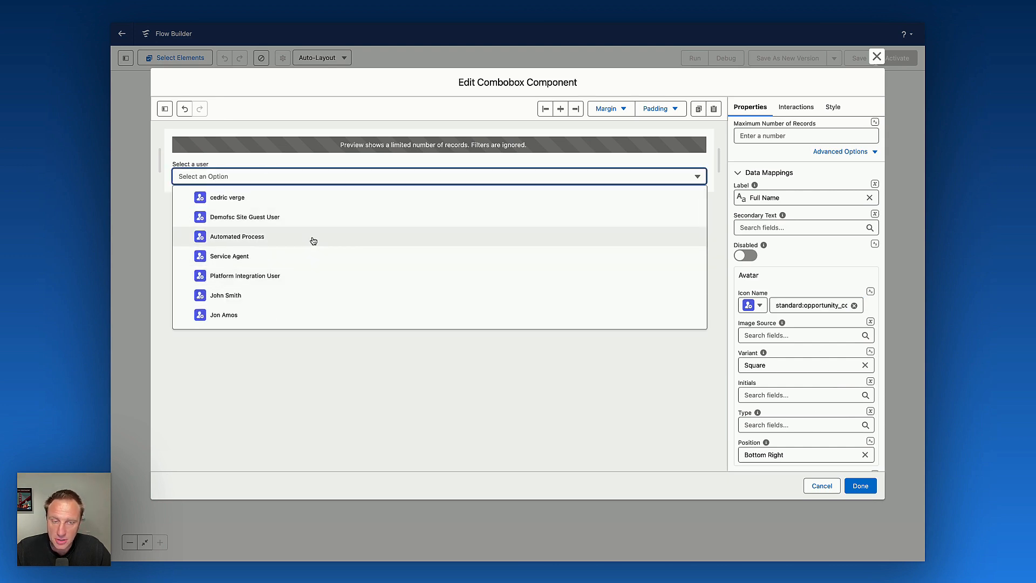
left_click(514, 402)
scroll(813, 279, "up", 6)
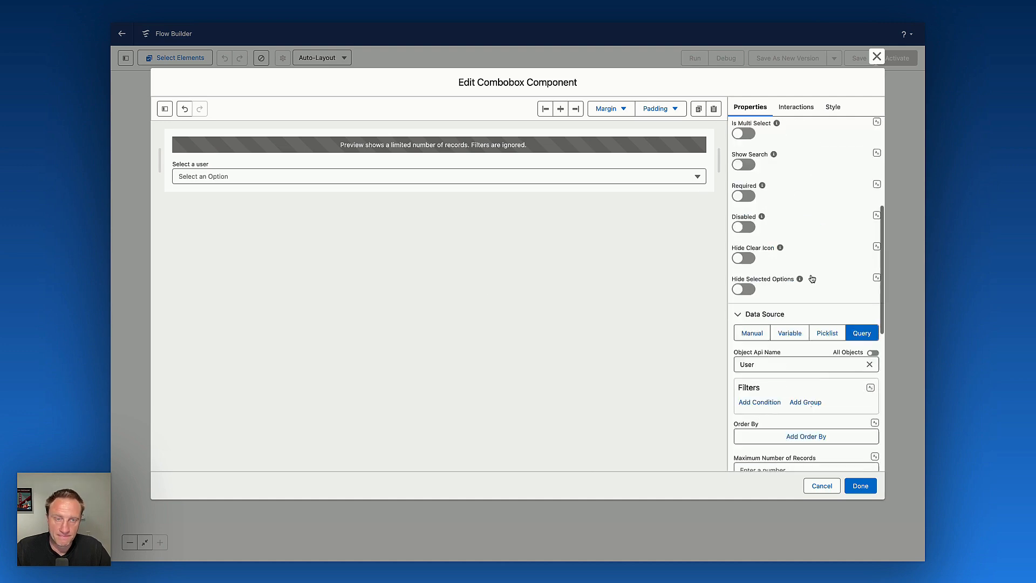
scroll(812, 279, "up", 5)
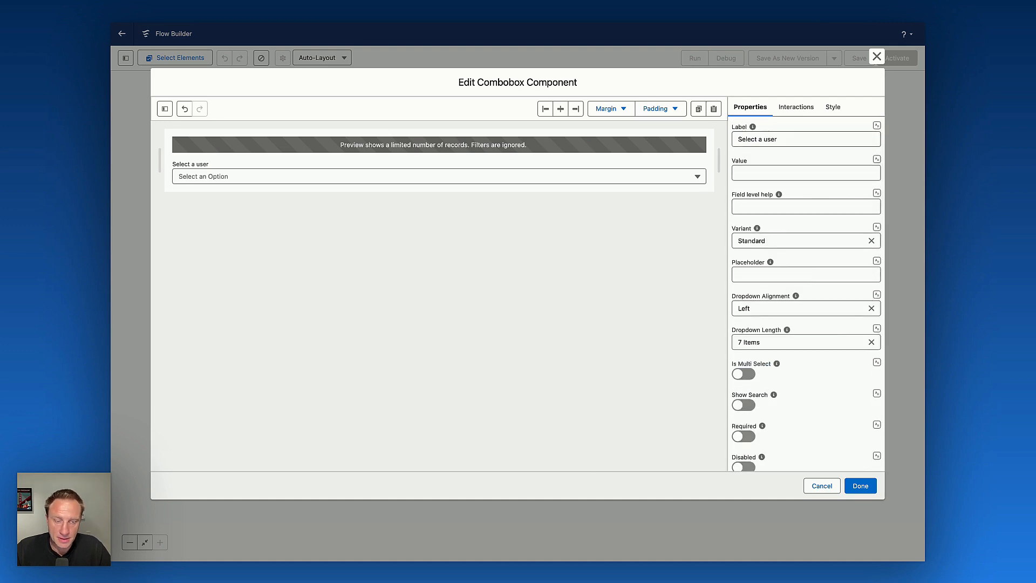
left_click(860, 486)
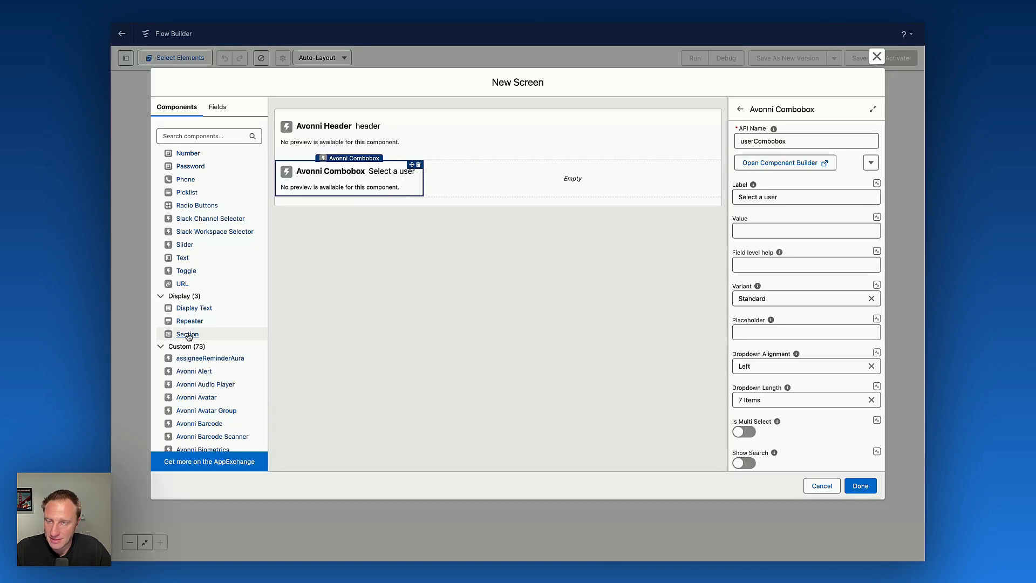
Add a Section between the header and the combobox section with three columns of 4 of 12 each.
left_click_drag(188, 335, 546, 170)
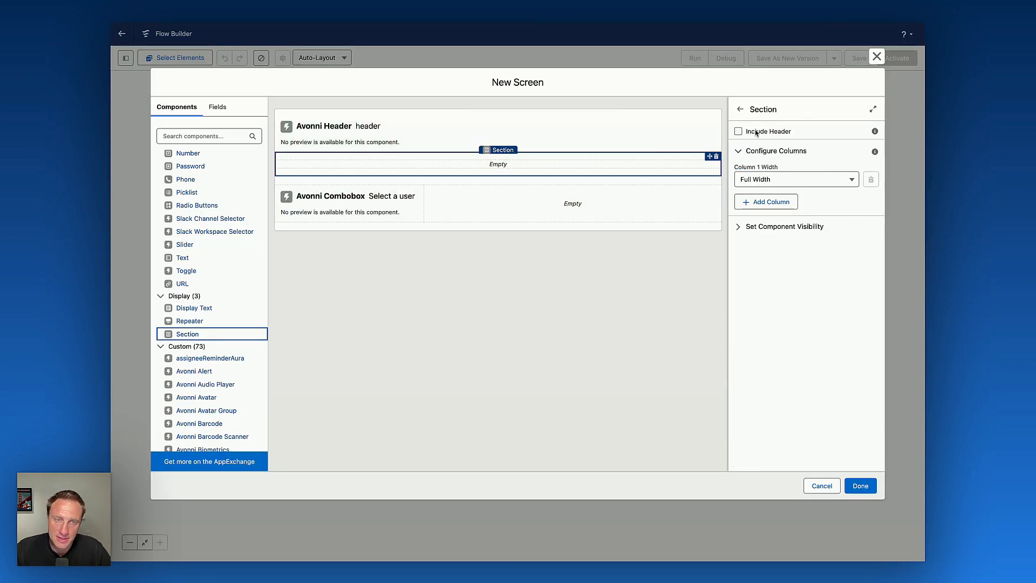
left_click(766, 202)
left_click(764, 227)
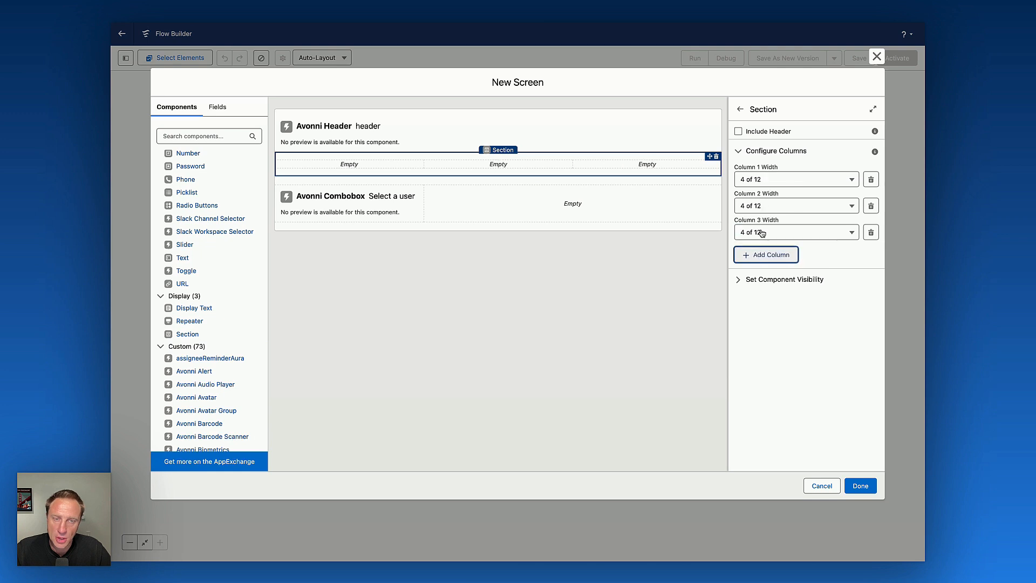
Place an Avonni Metric into the new section's first column and select it.
scroll(205, 348, "down", 3)
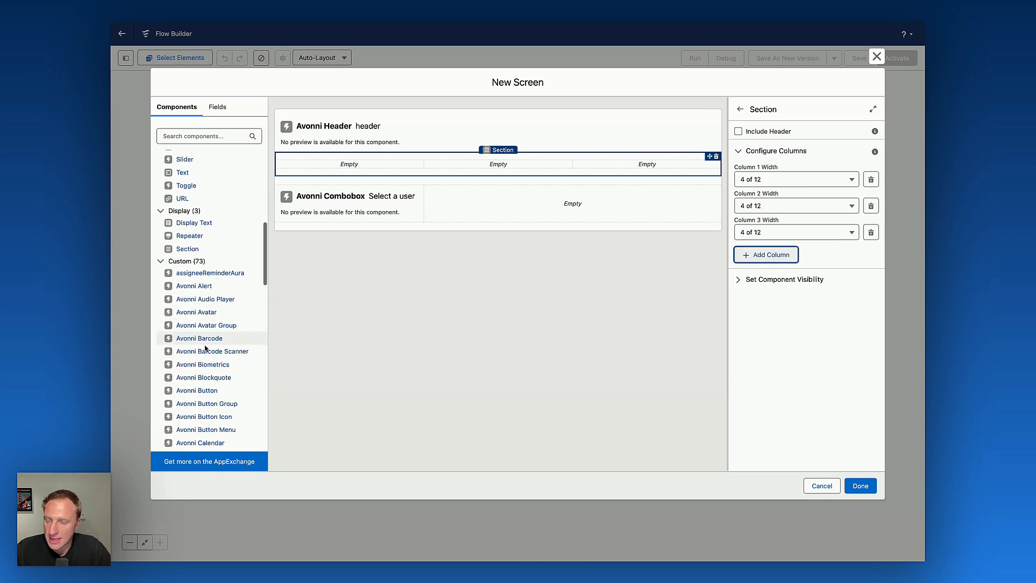
scroll(206, 361, "down", 10)
scroll(208, 374, "down", 3)
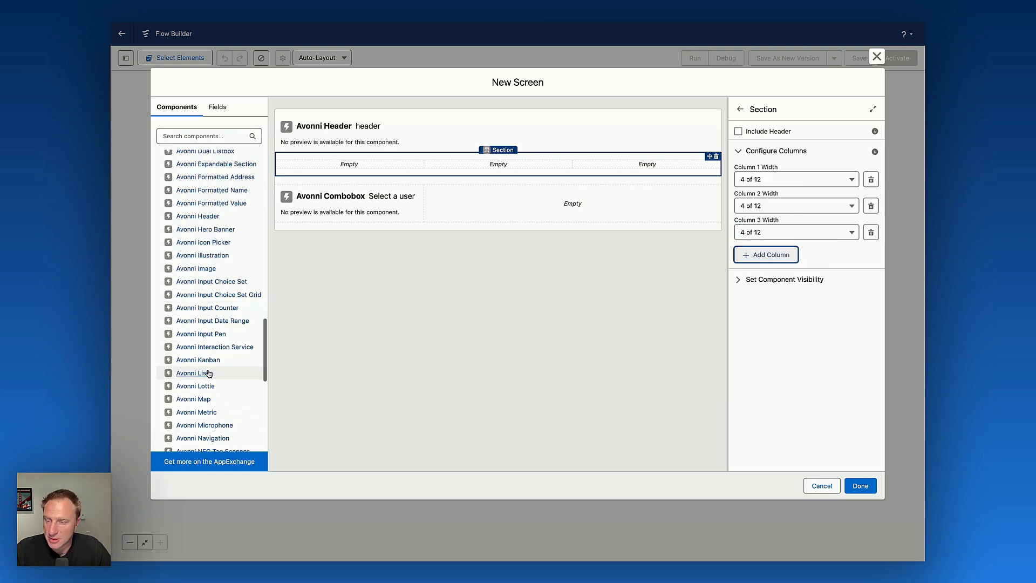
left_click(197, 346)
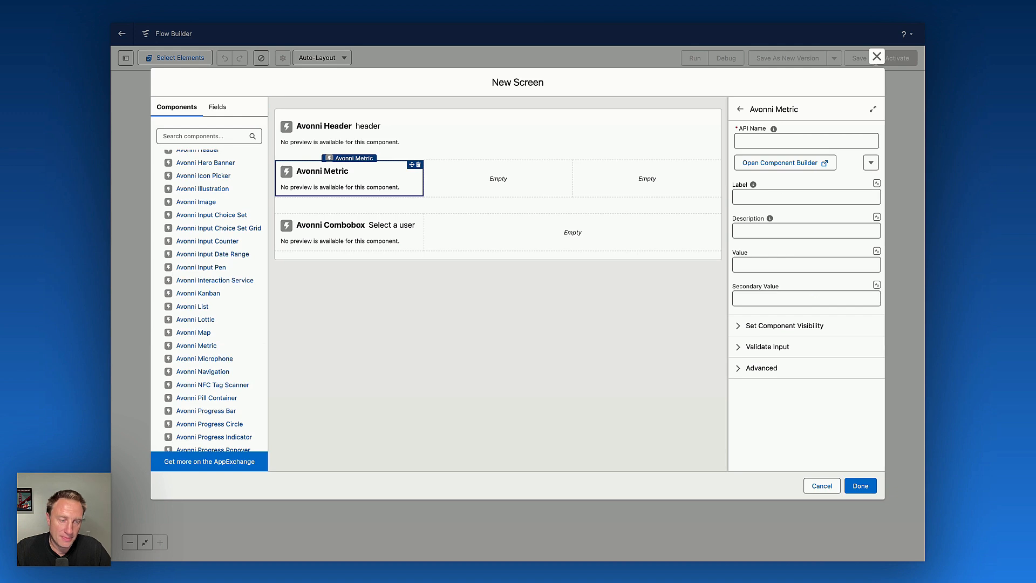
left_click(462, 291)
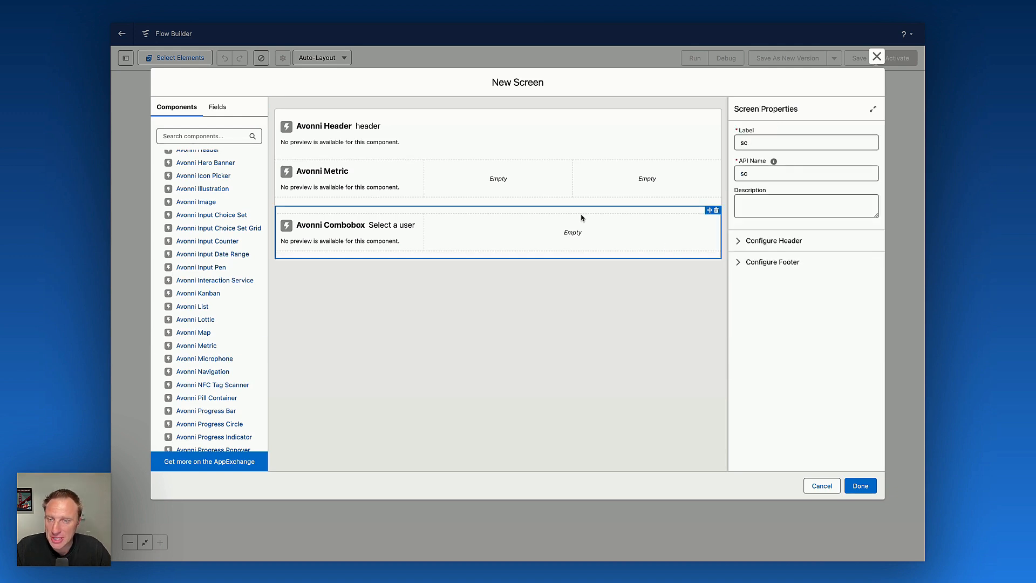
left_click(295, 189)
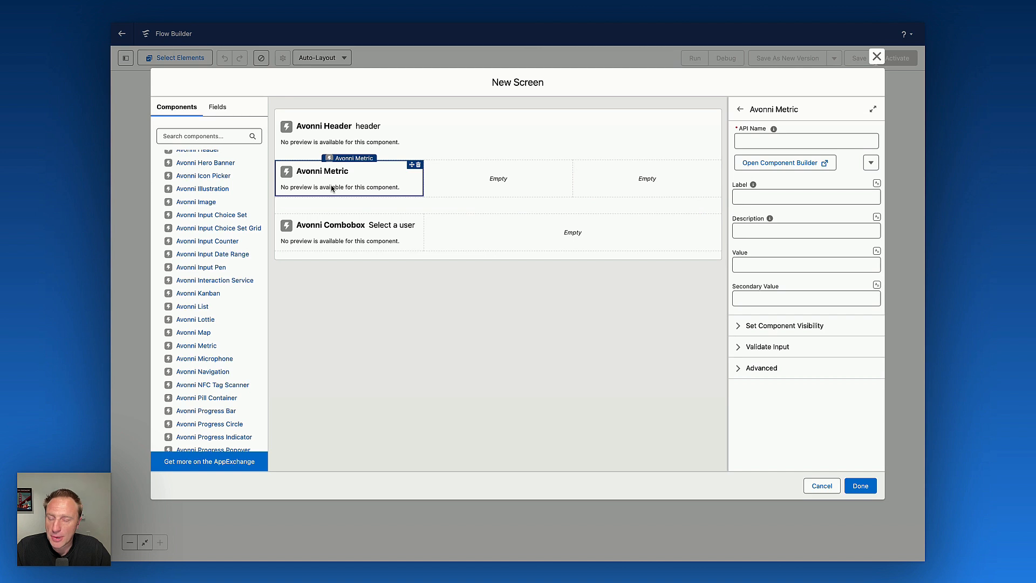
Name the metric openOpportunities and open its component builder.
left_click(762, 138)
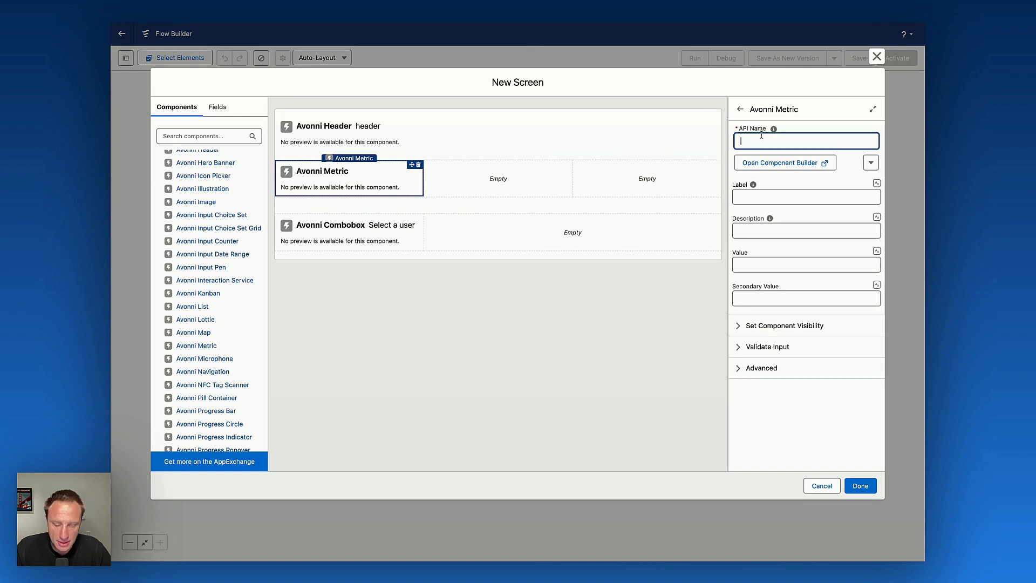
type("openOpportu")
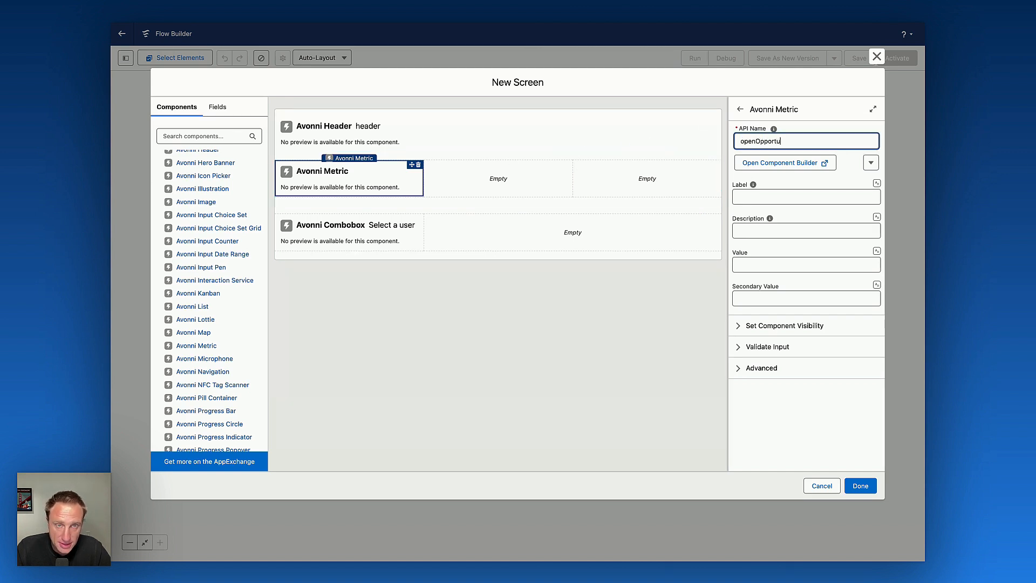
type("nities")
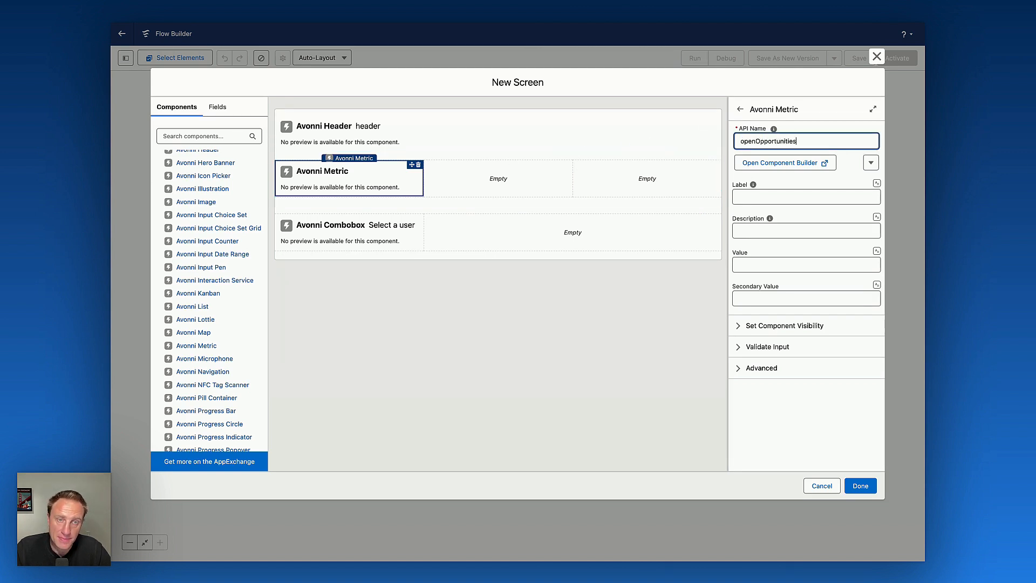
left_click(763, 165)
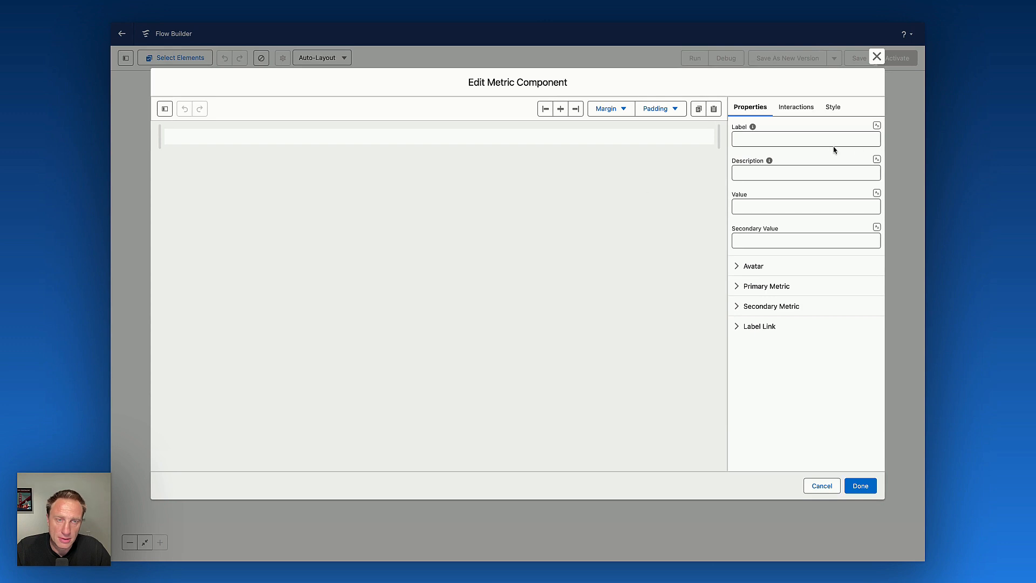
Label the metric 'Open Opportunities' and switch its value to a query.
left_click(744, 141)
type("Open Opportunities")
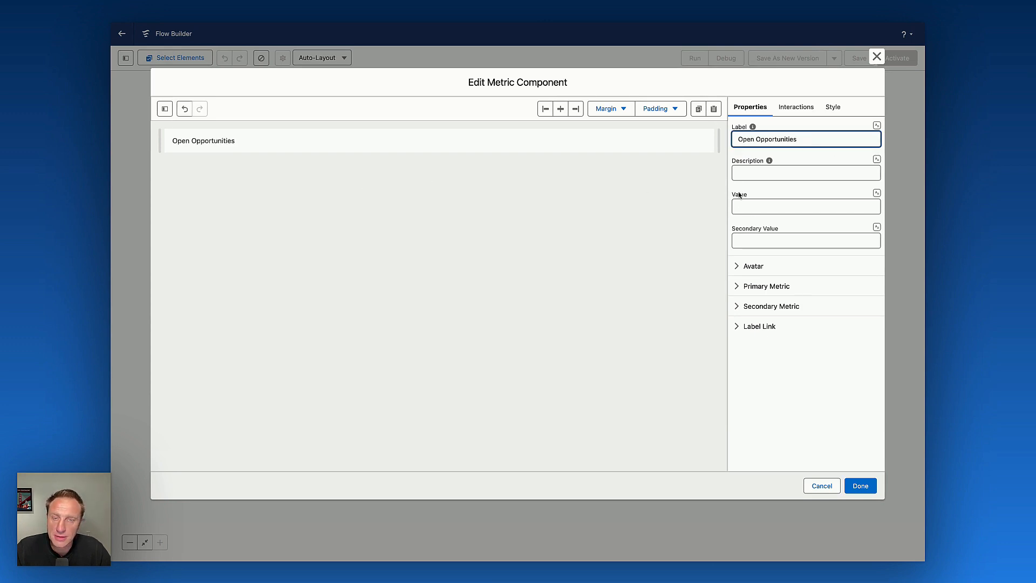
left_click(876, 193)
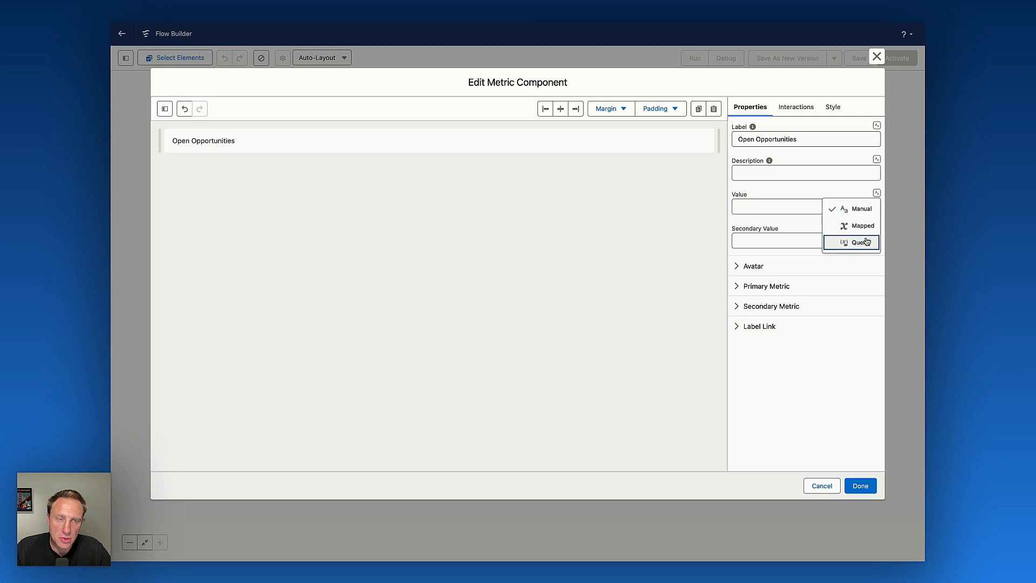
left_click(858, 241)
Set the metric value query to the Opportunity object's Amount field.
left_click(789, 224)
type("opp")
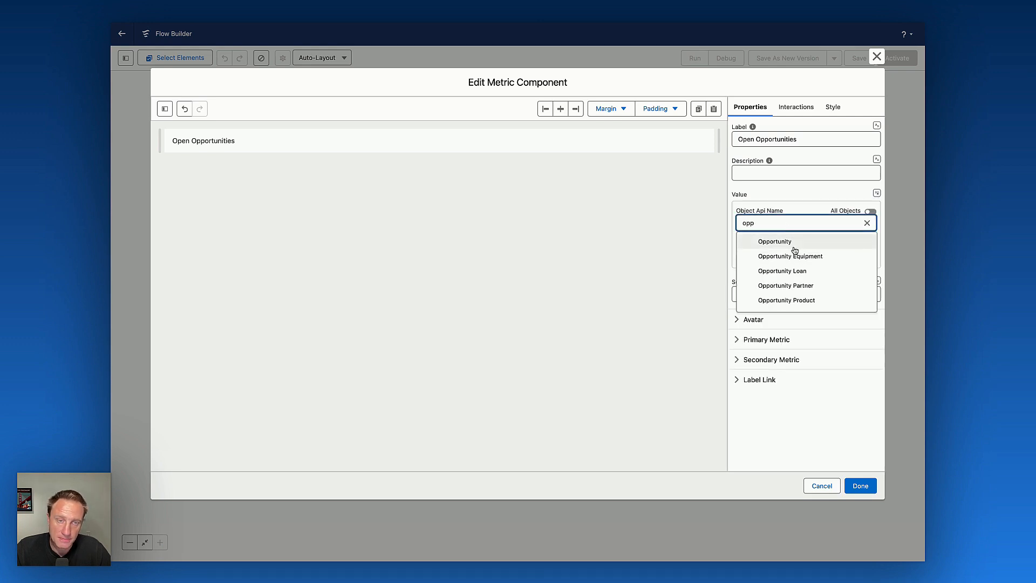
left_click(793, 243)
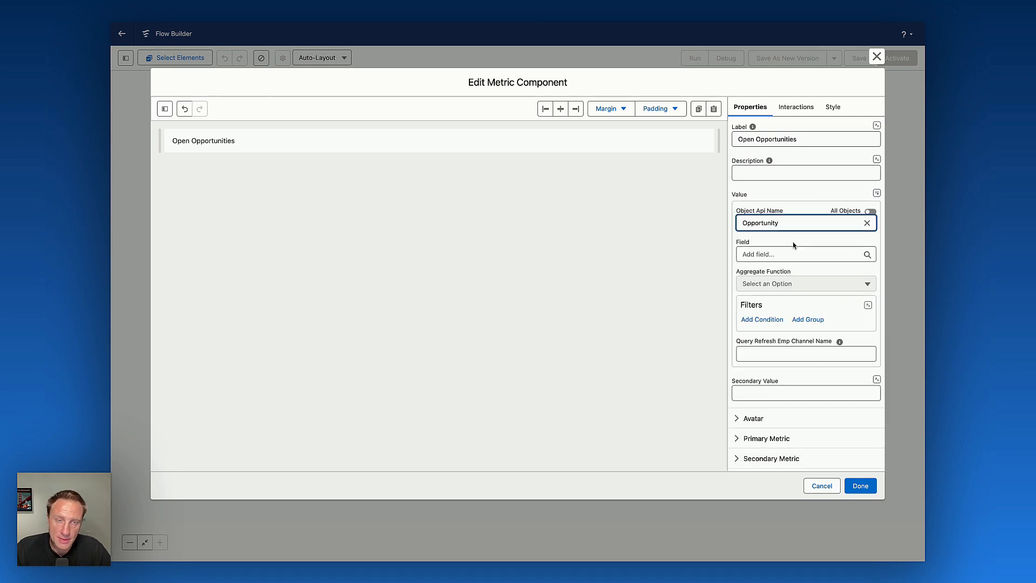
left_click(782, 255)
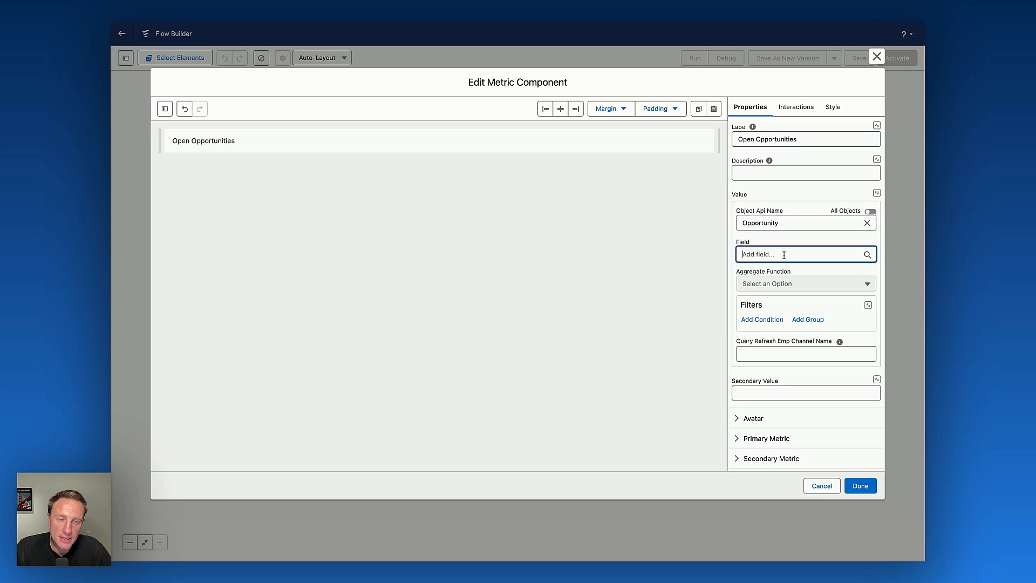
left_click(771, 335)
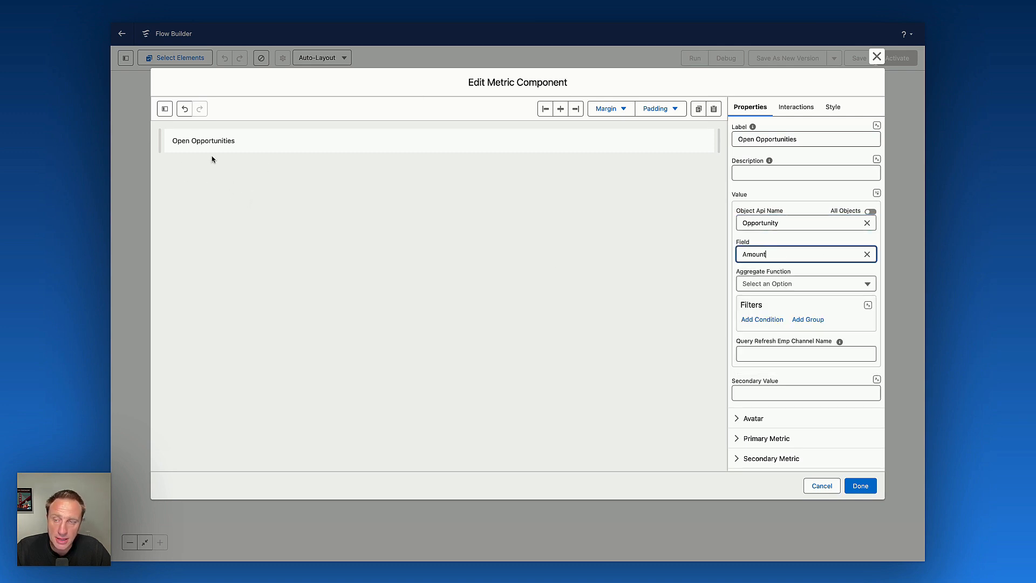
Set the metric value's aggregate function to Sum.
left_click(750, 284)
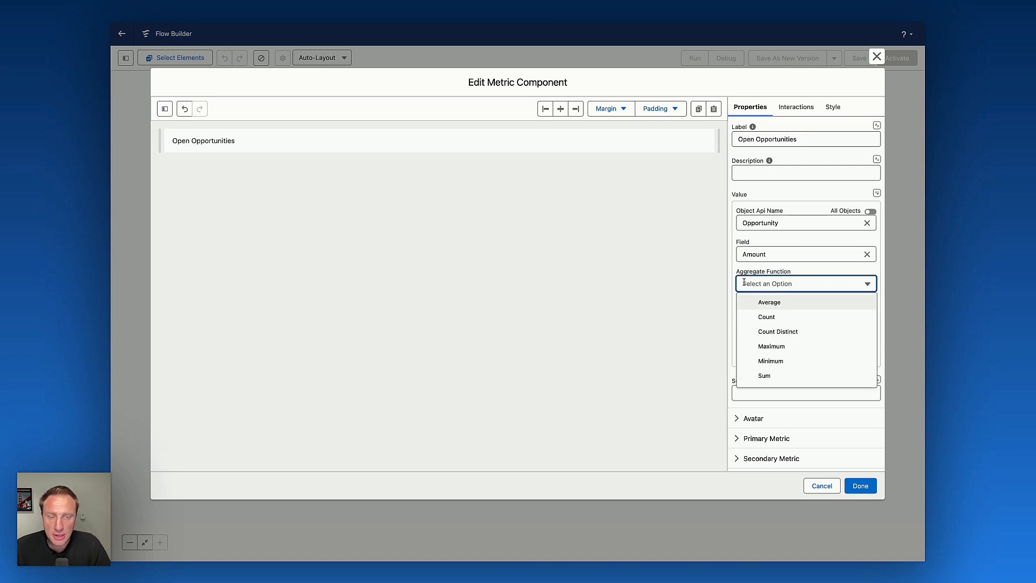
left_click(766, 376)
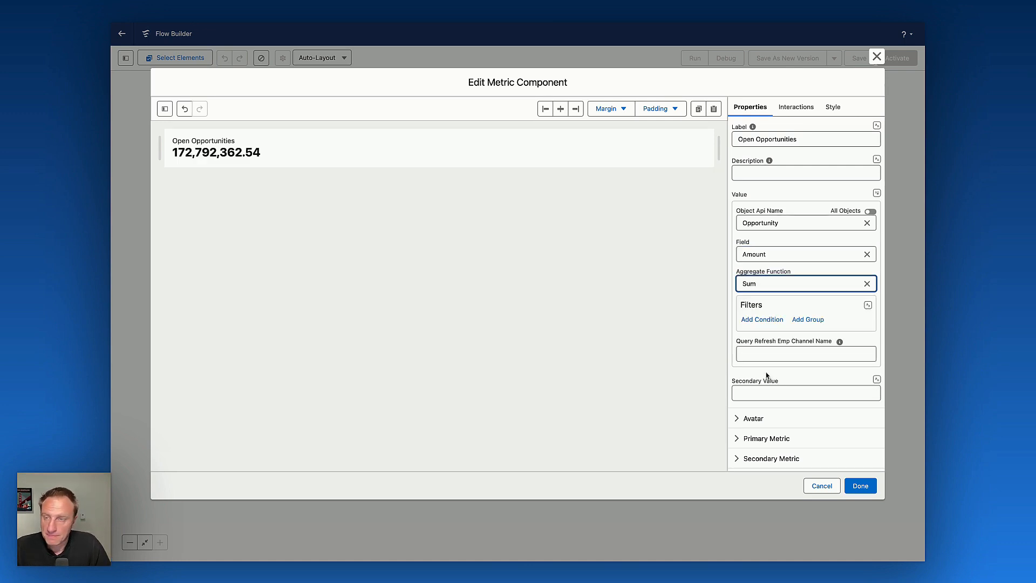
Give the metric an avatar with the standard:opportunity icon at Large size.
scroll(770, 370, "down", 1)
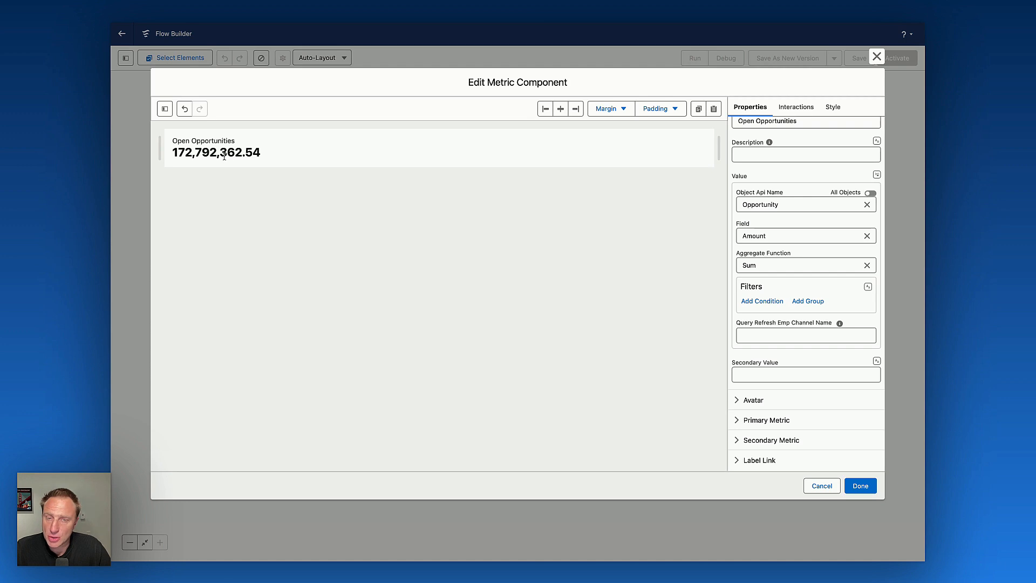
left_click(758, 406)
scroll(761, 410, "down", 5)
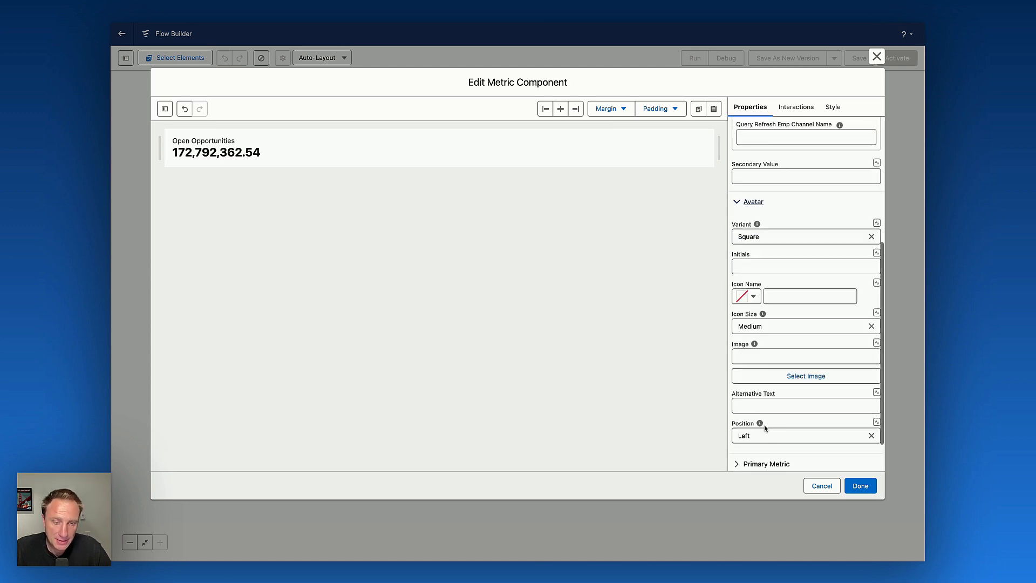
left_click(747, 254)
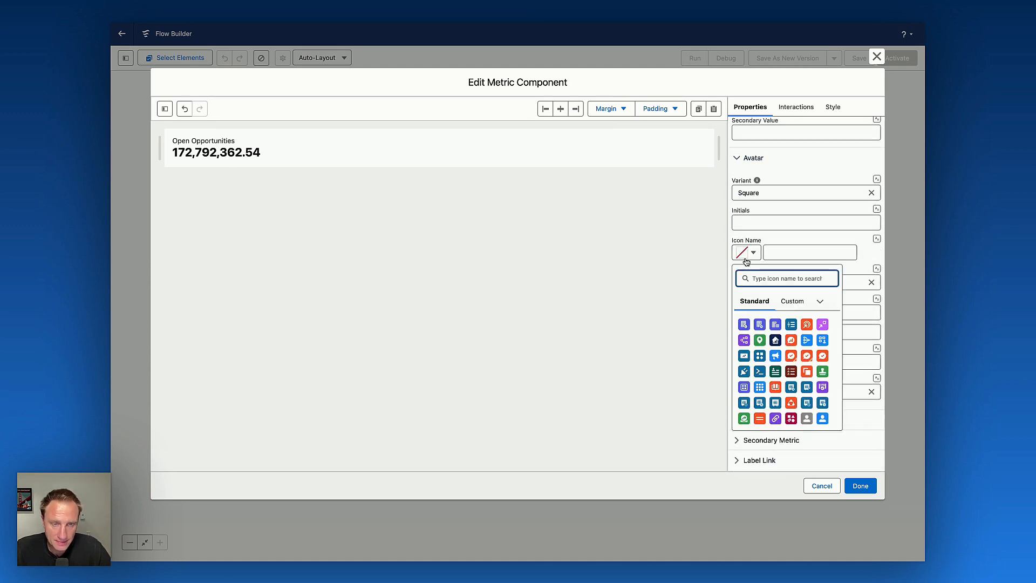
type("opp")
left_click(779, 322)
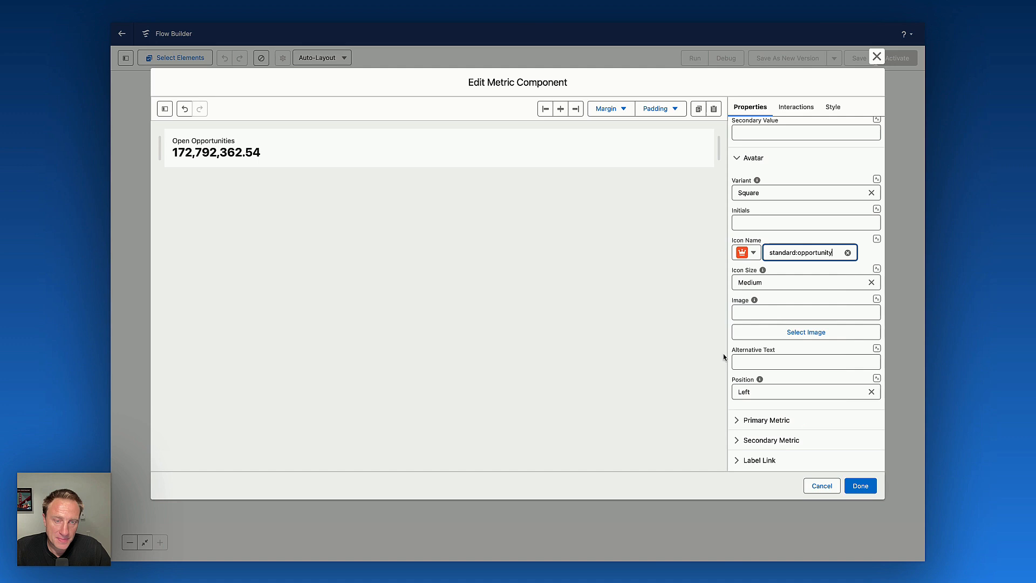
left_click(772, 283)
left_click(769, 346)
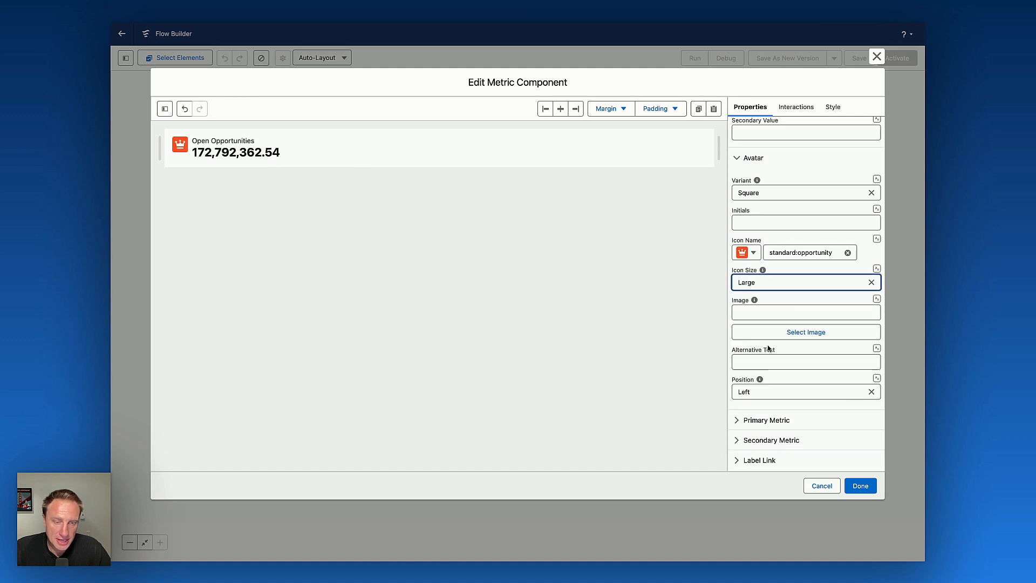
Set the primary metric's format style to Currency and close the metric component builder.
left_click(763, 425)
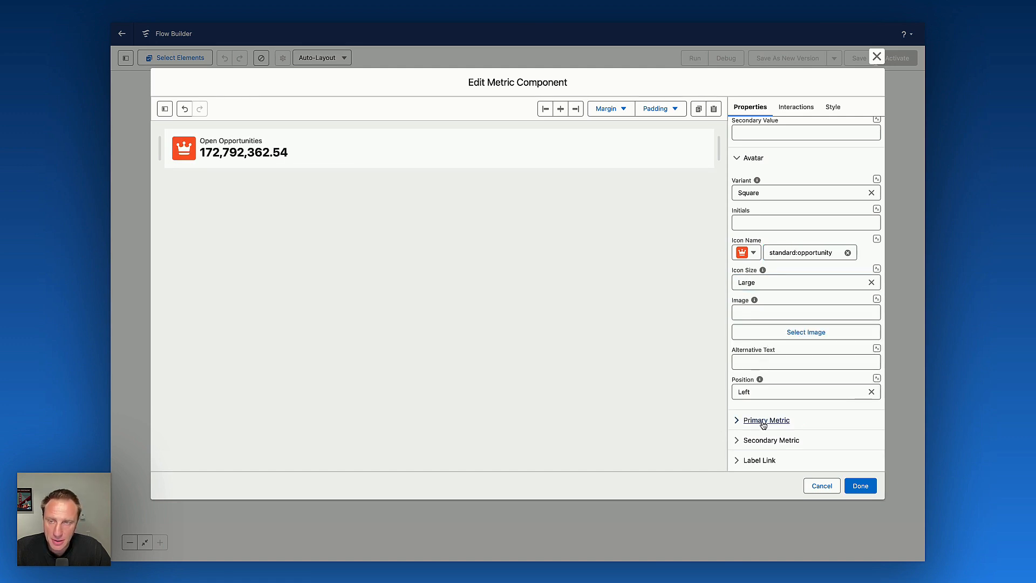
scroll(741, 414, "down", 6)
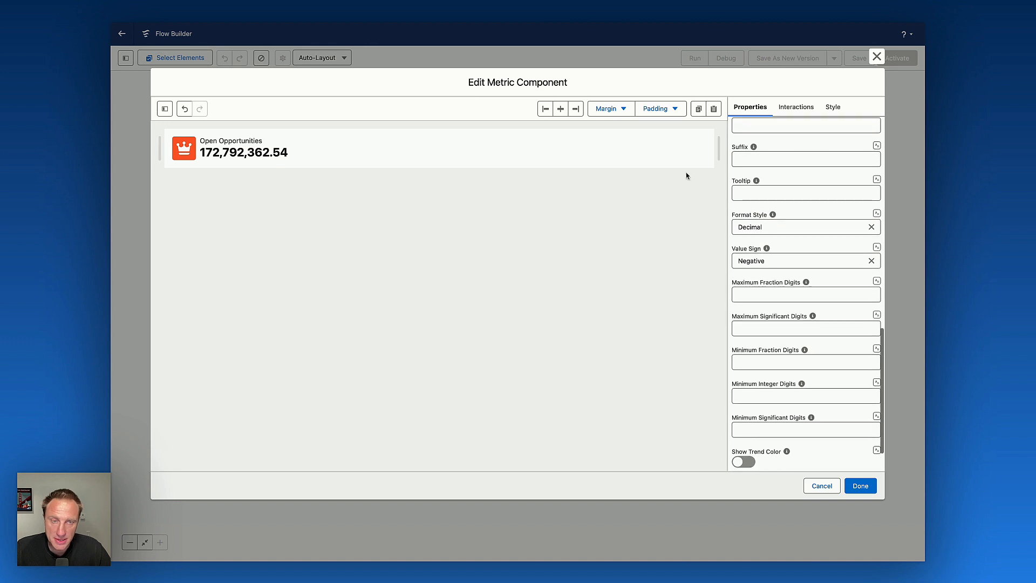
scroll(808, 234, "up", 3)
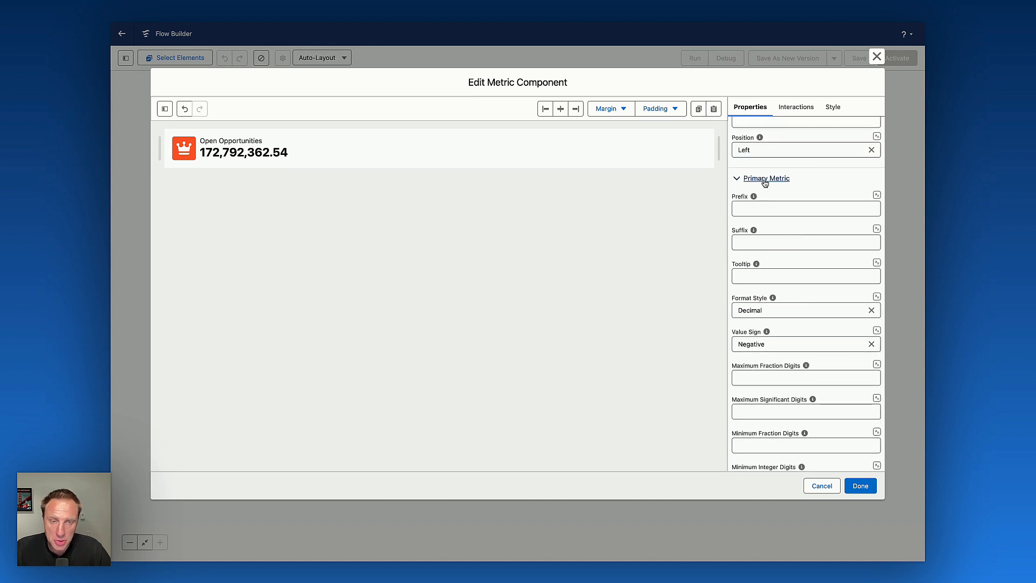
left_click(770, 308)
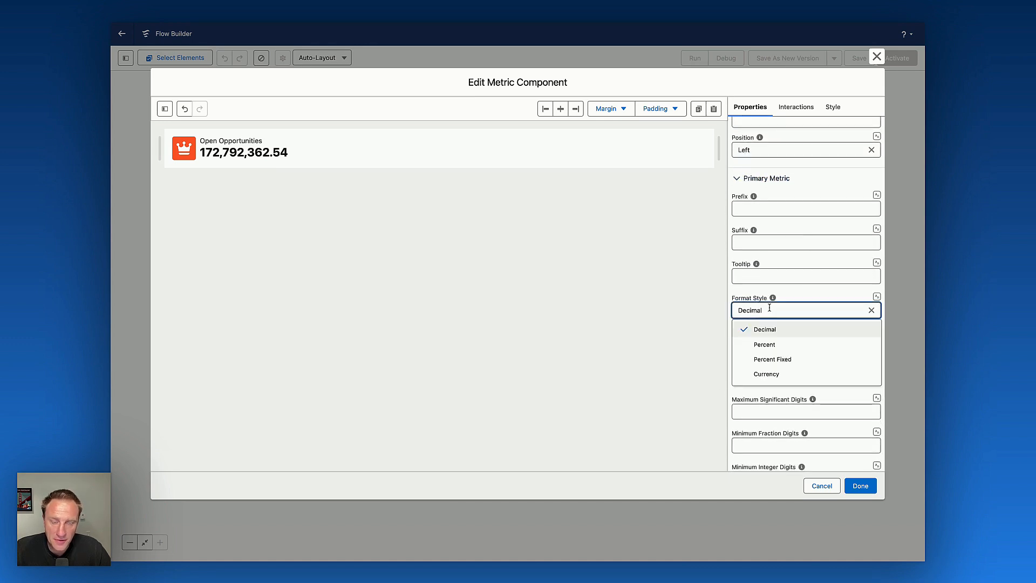
left_click(770, 376)
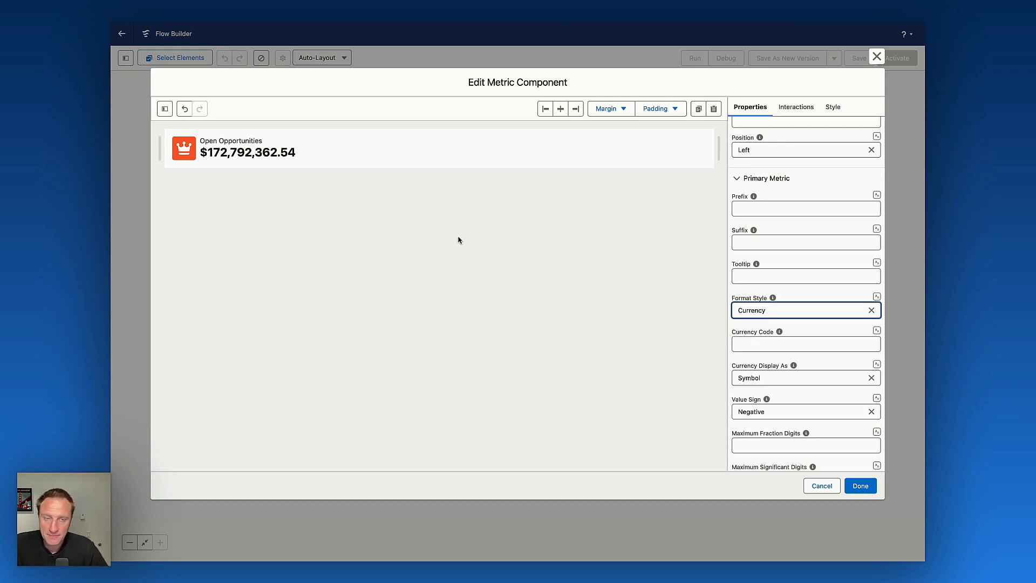
scroll(743, 303, "up", 3)
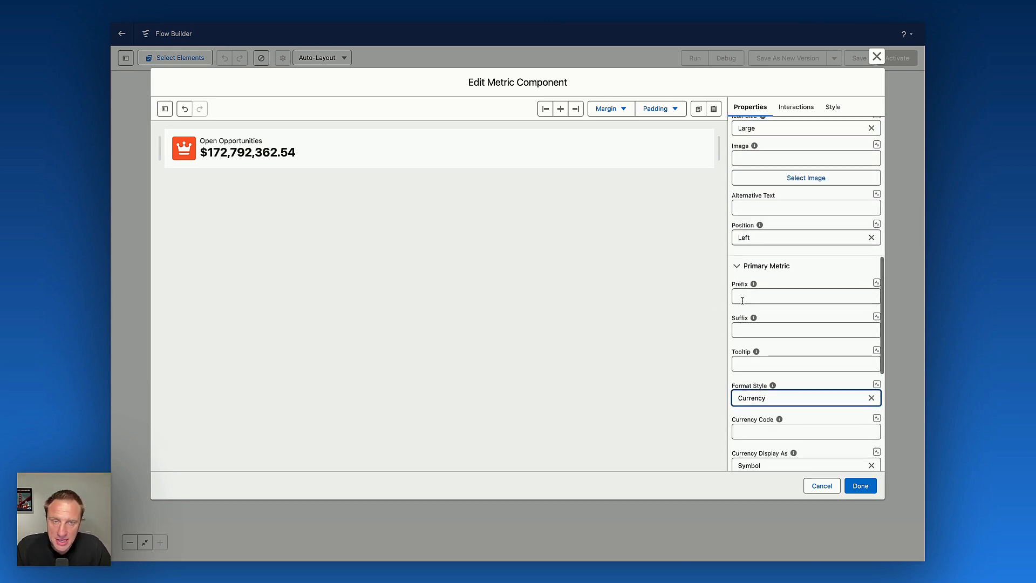
scroll(743, 303, "up", 10)
scroll(742, 303, "up", 1)
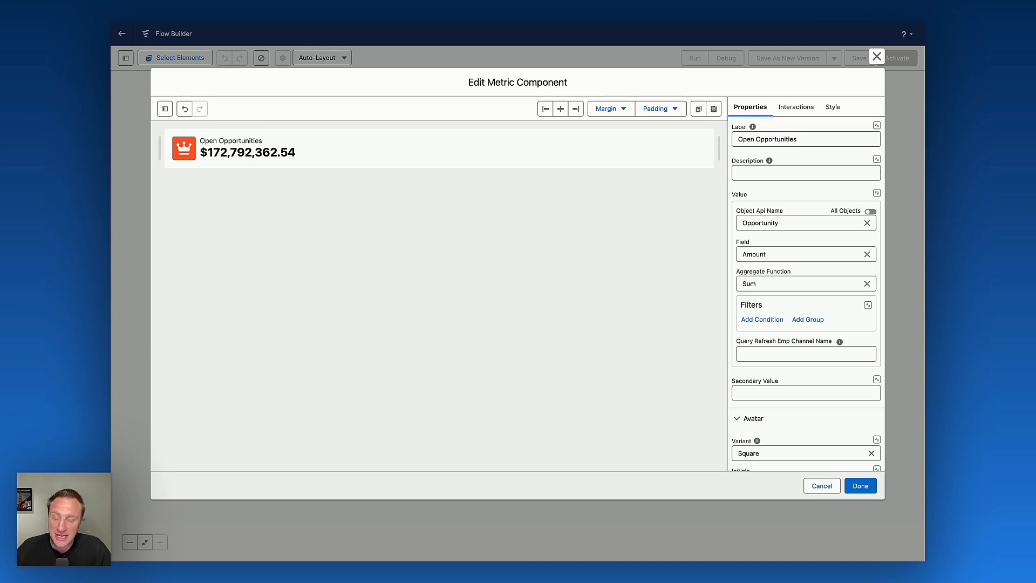
left_click(863, 489)
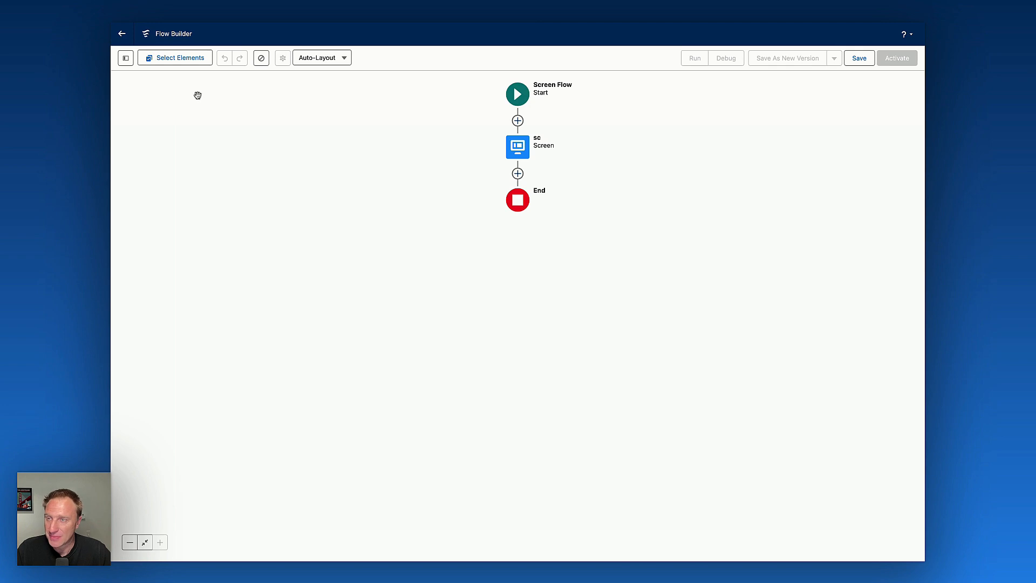
Create a new Formula resource named OwnerFilter with the Text data type.
left_click(125, 58)
left_click(145, 149)
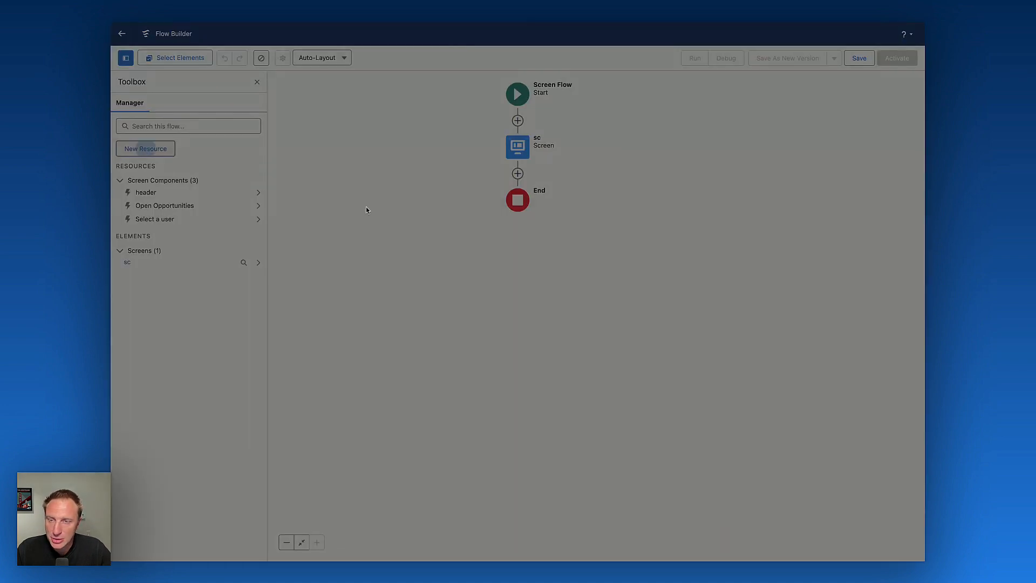
left_click(454, 249)
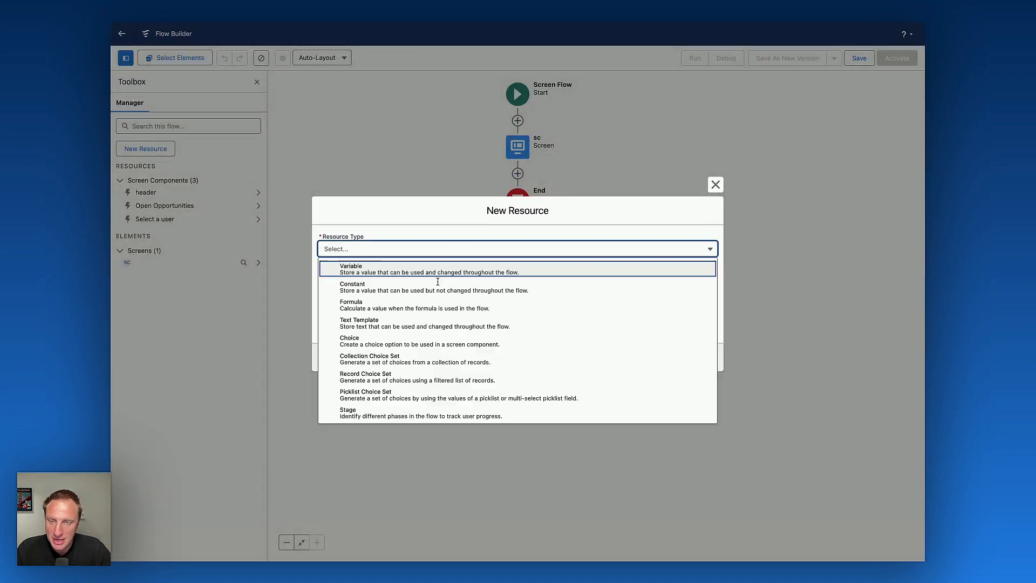
left_click(390, 305)
left_click(343, 225)
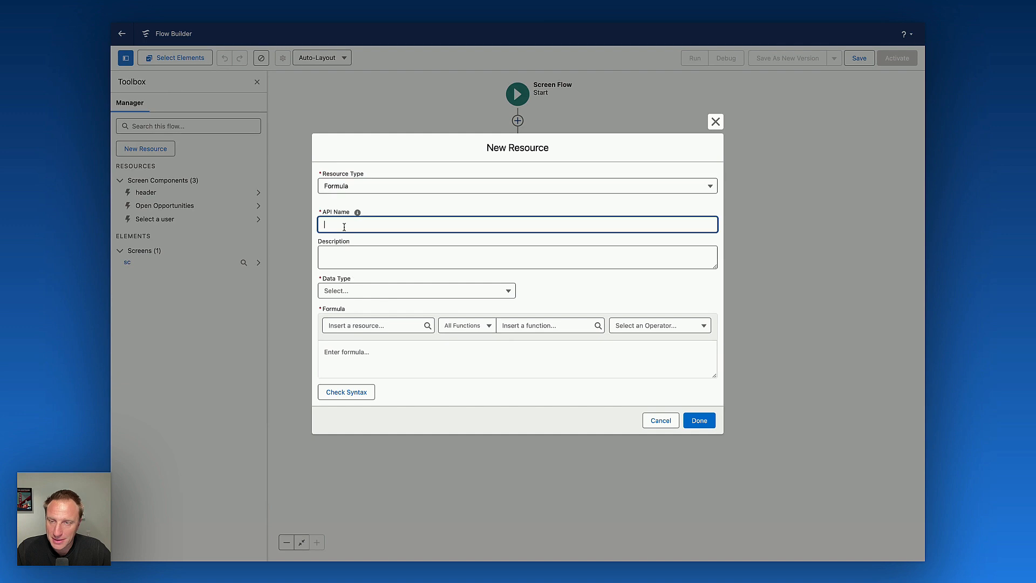
type("OwnerFilter")
left_click(432, 201)
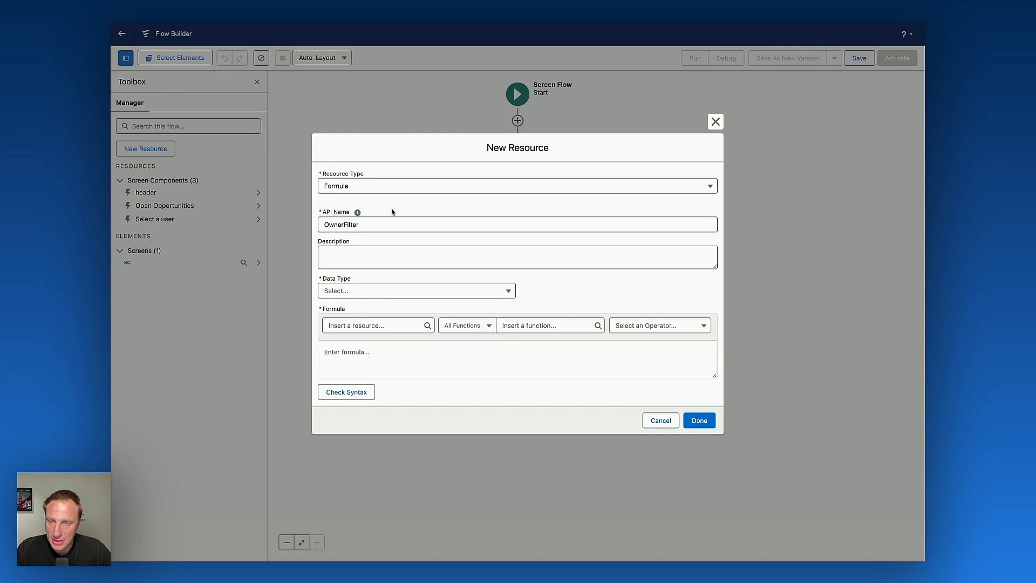
left_click(361, 294)
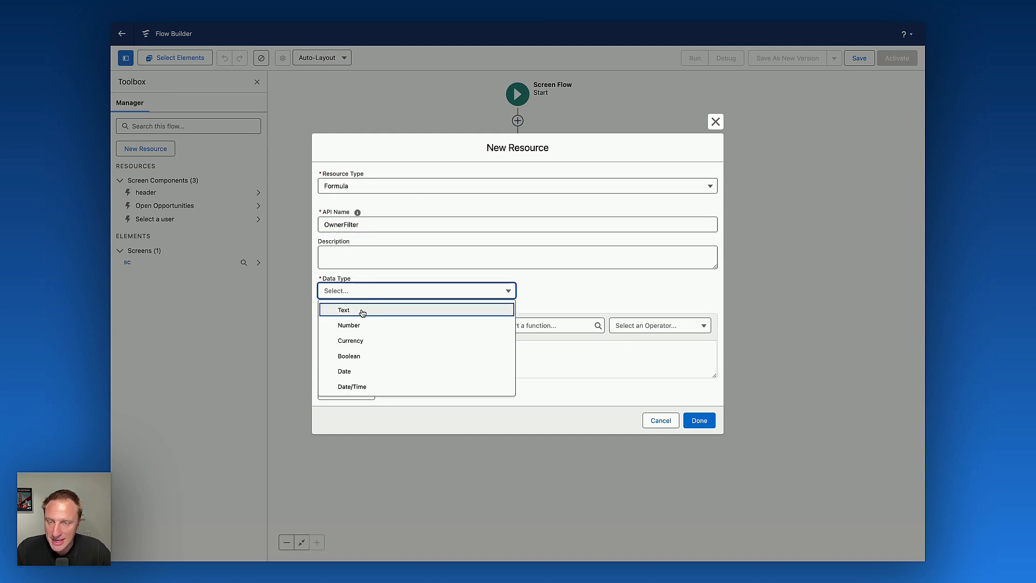
left_click(360, 309)
Start the formula with the quoted text "OwnerId".
left_click(390, 362)
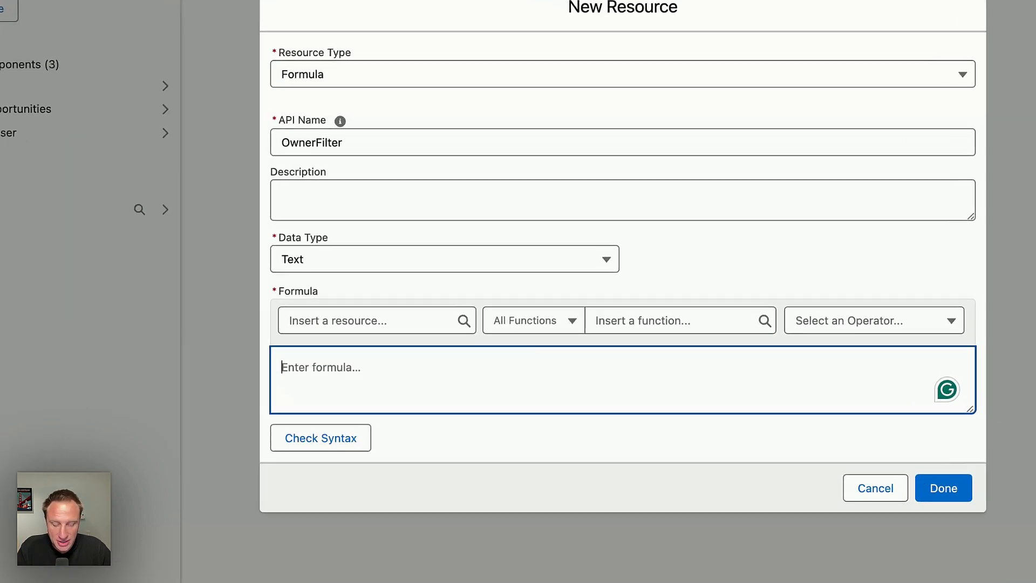
type("\"\"")
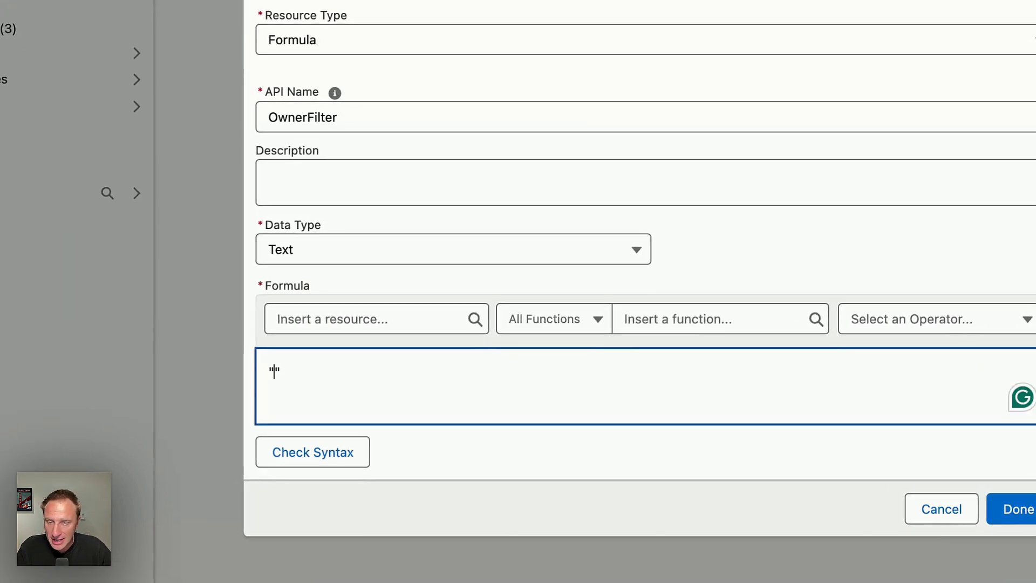
type("Owner")
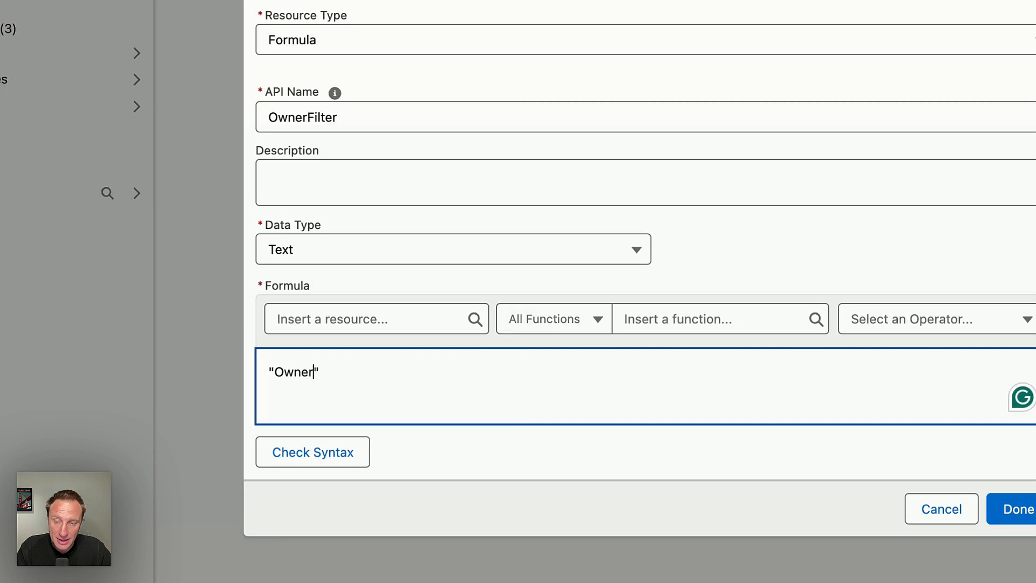
type("ID")
key("BackSpace")
type("d")
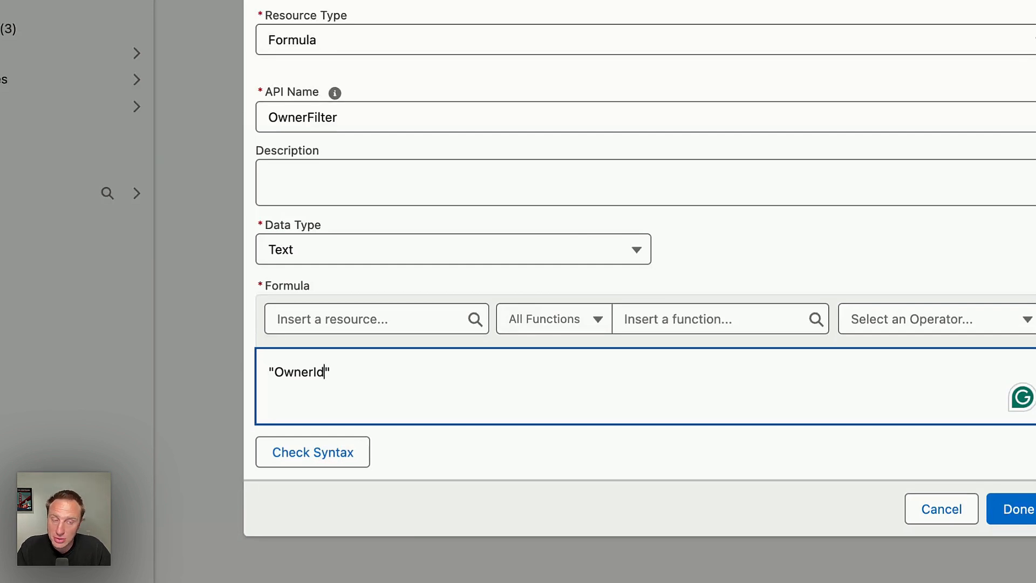
left_click(1019, 509)
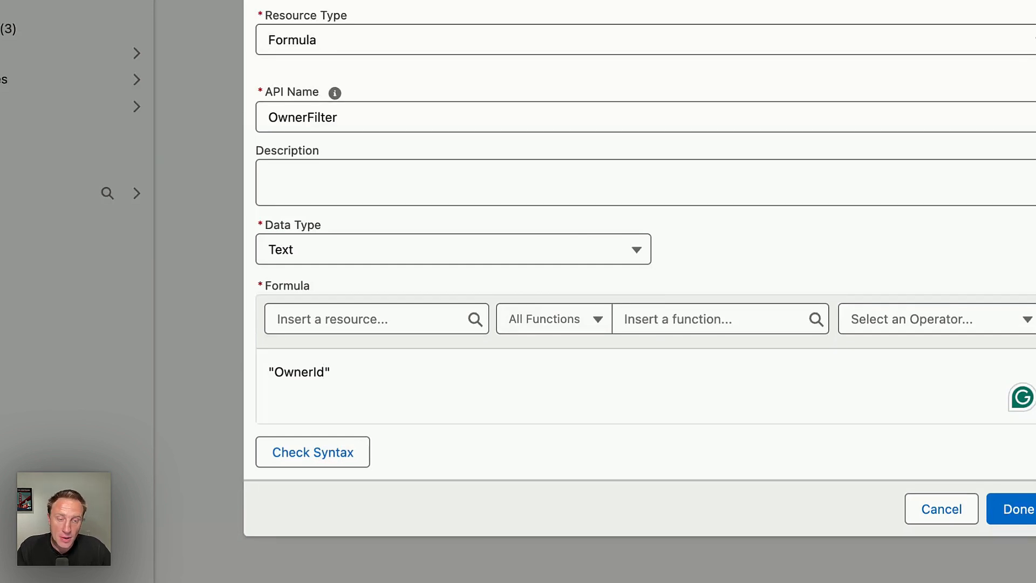
Extend the formula to "OwnerId ='"&&"'" leaving a concatenation point for the user value.
left_click(325, 373)
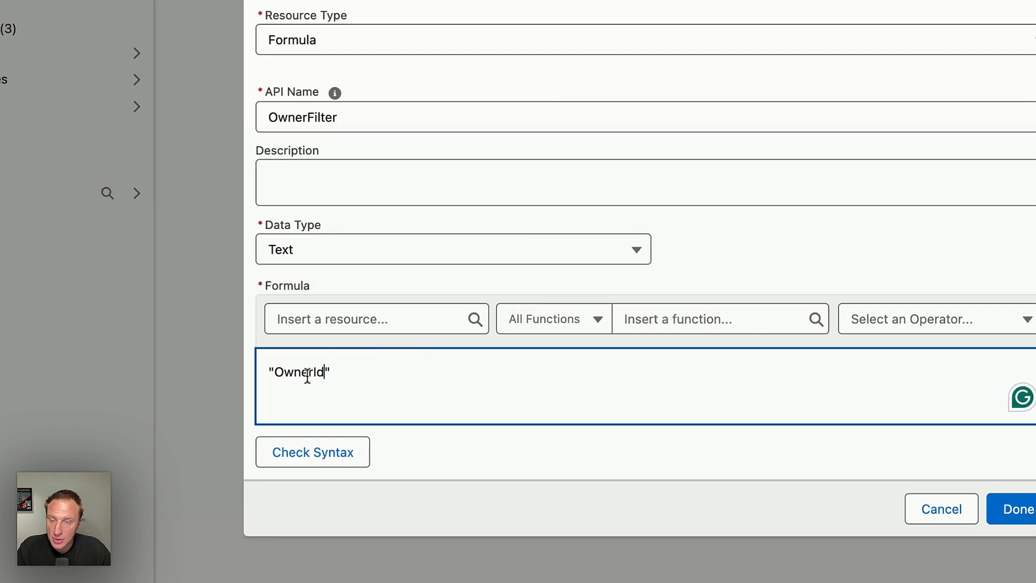
type("=")
left_click(1032, 373)
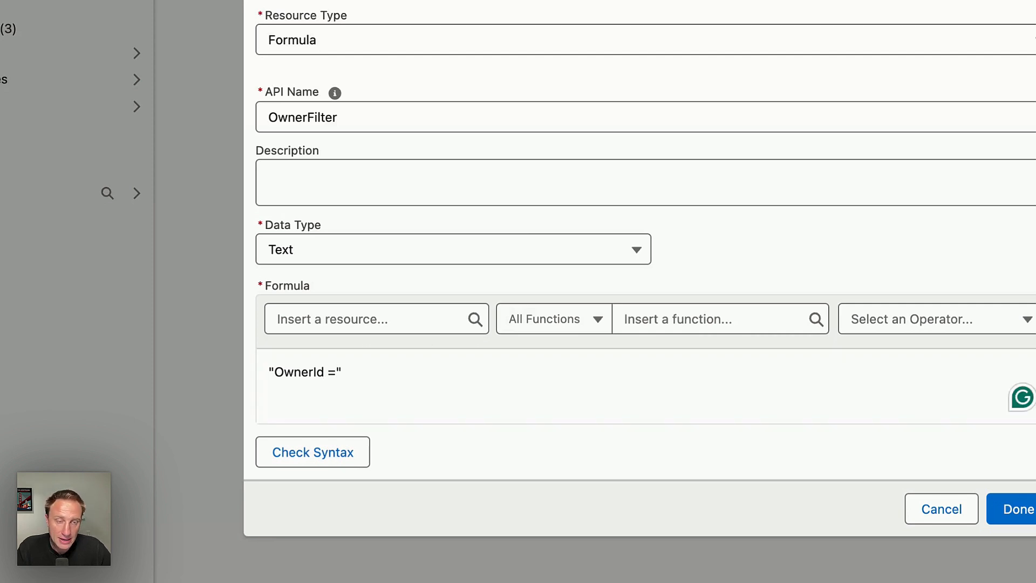
left_click(335, 370)
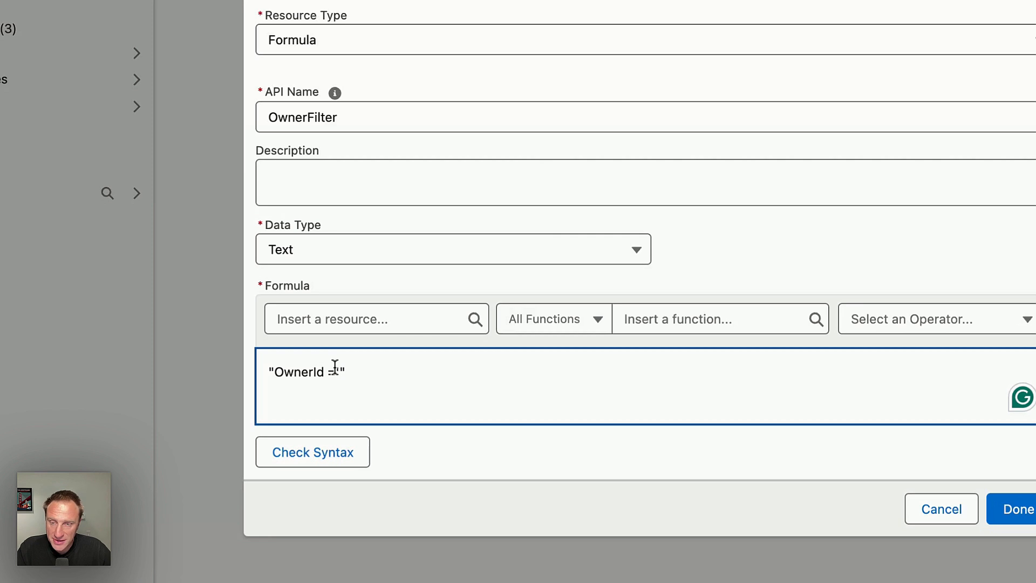
type("'\"'")
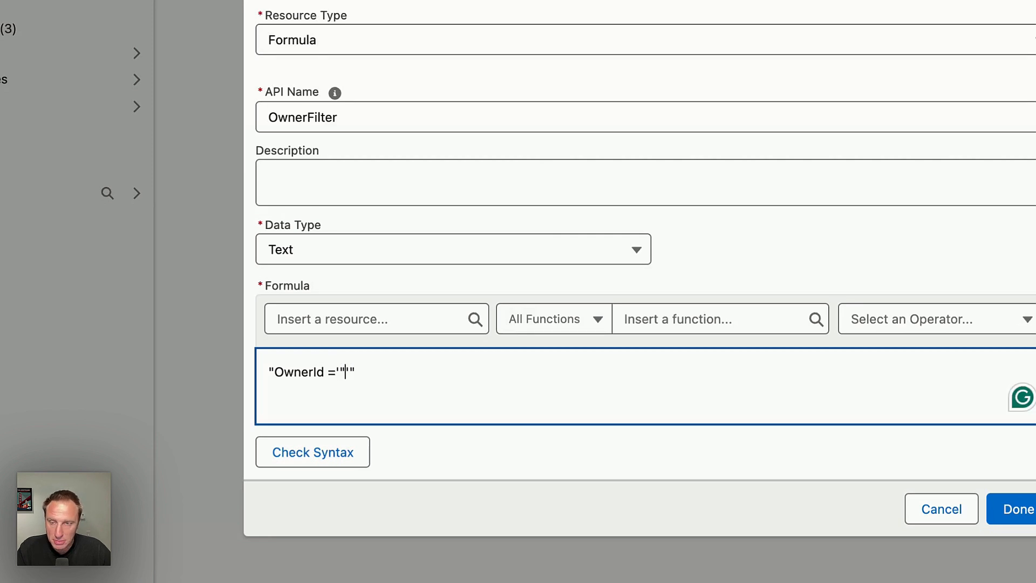
type("\"")
key("Left")
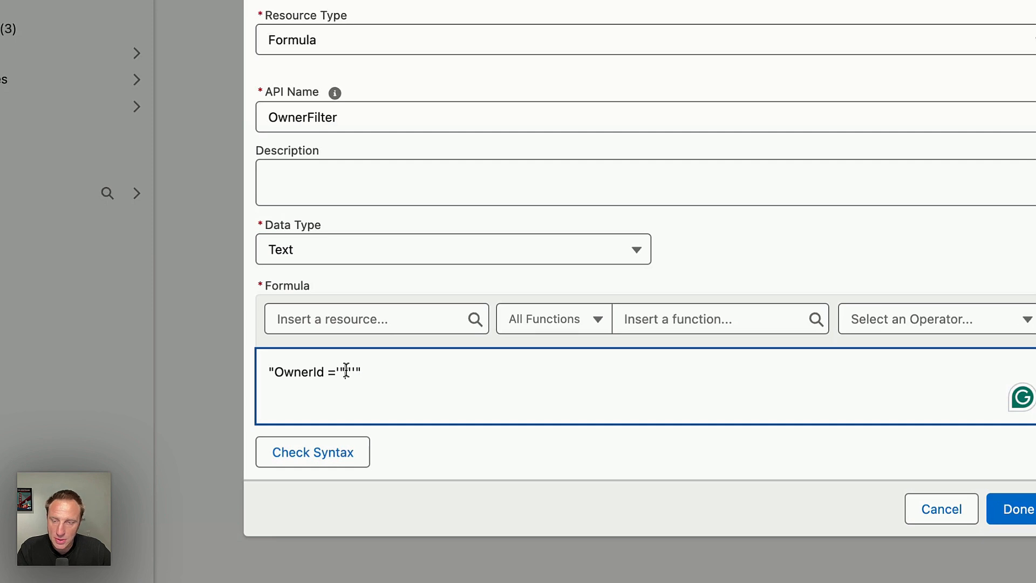
type("&&")
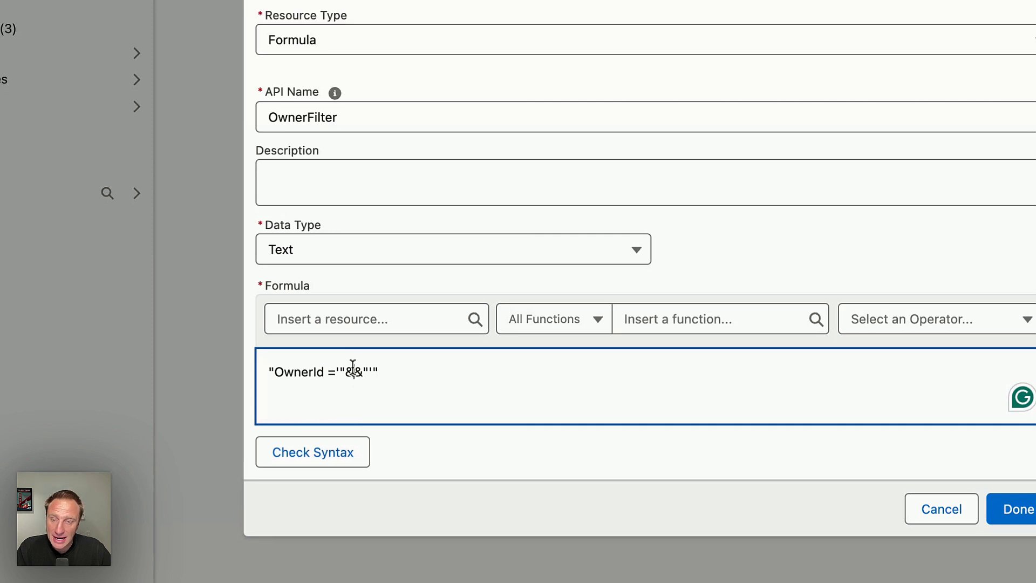
Insert the userCombobox selected option's Id into the formula's concatenation point, check the syntax and save the OwnerFilter resource.
left_click(333, 320)
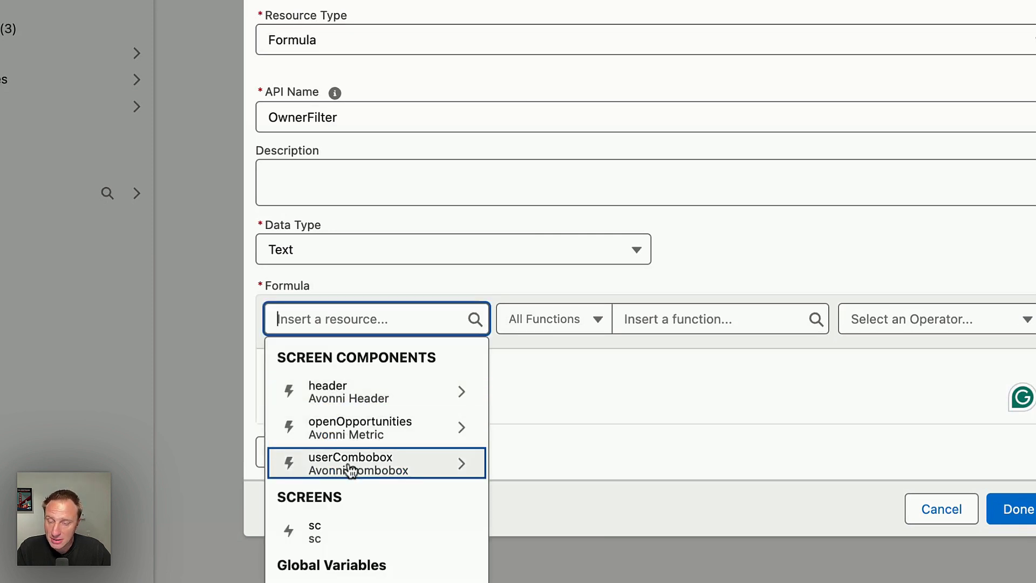
left_click(462, 463)
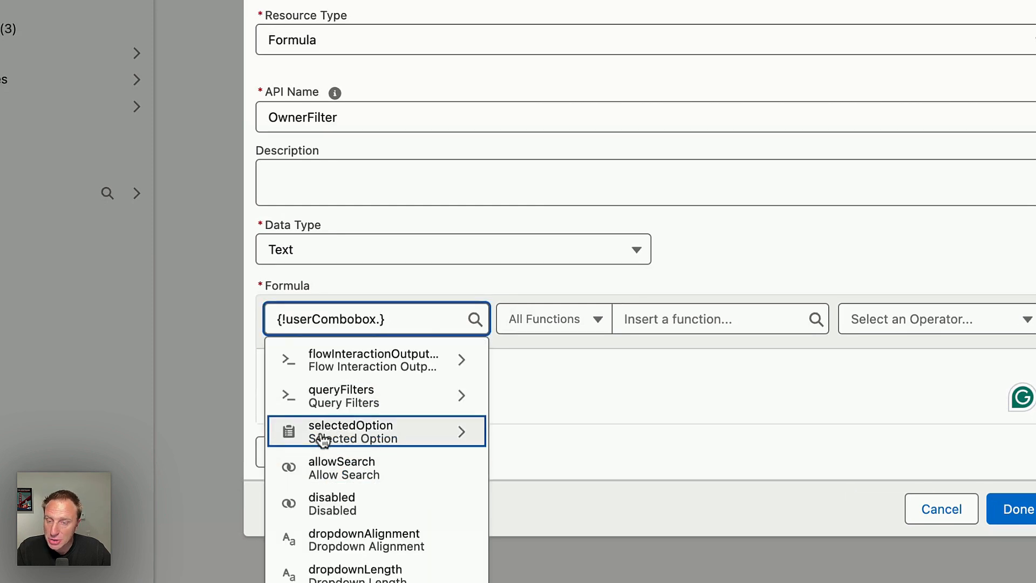
left_click(323, 440)
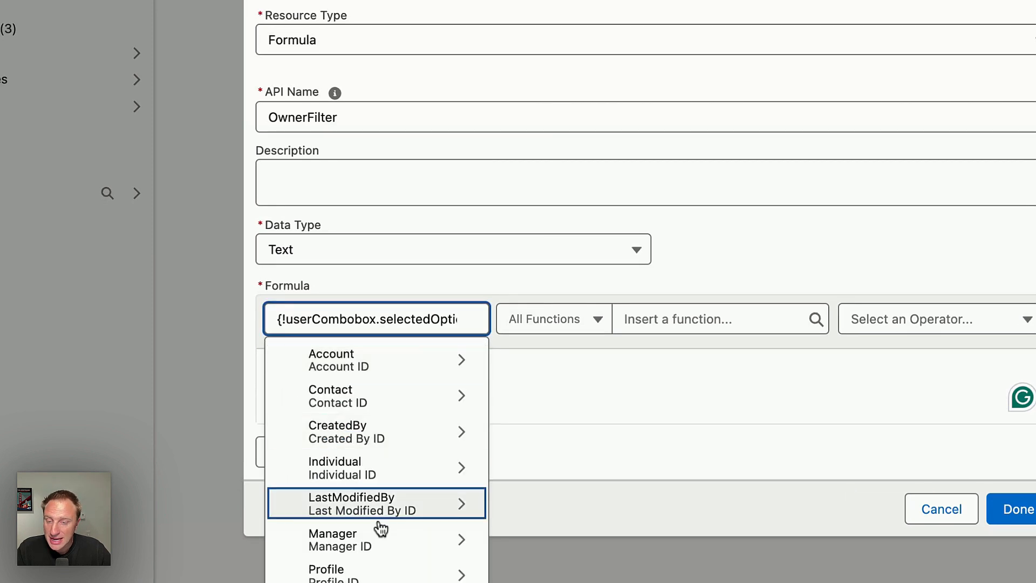
scroll(378, 526, "down", 10)
scroll(377, 523, "down", 10)
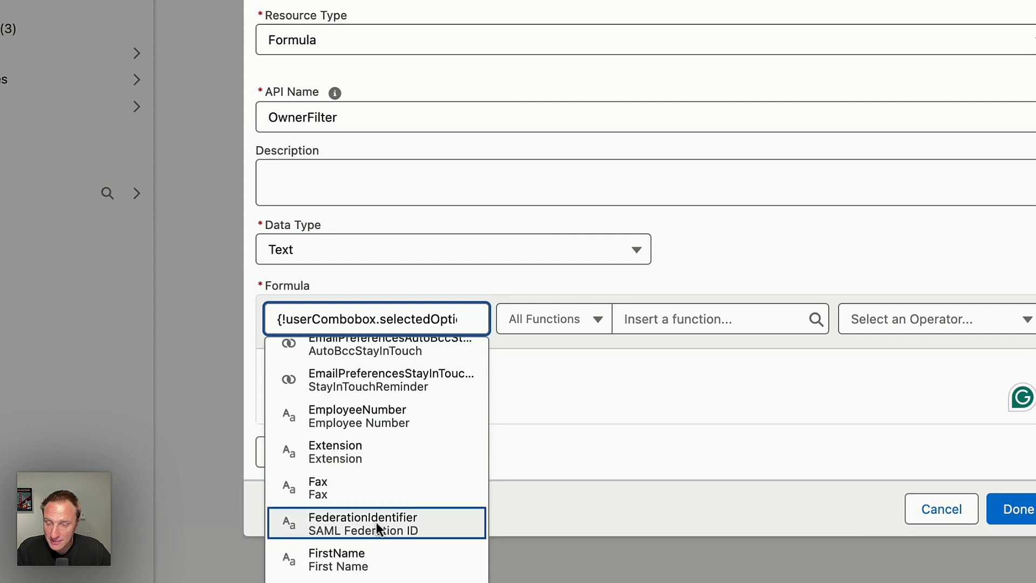
scroll(356, 485, "up", 1)
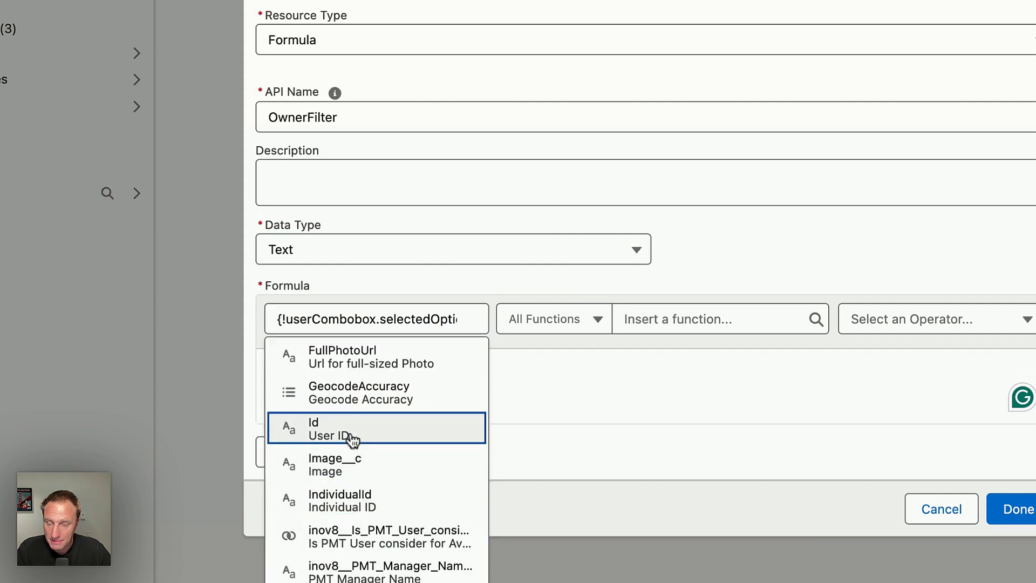
left_click(352, 437)
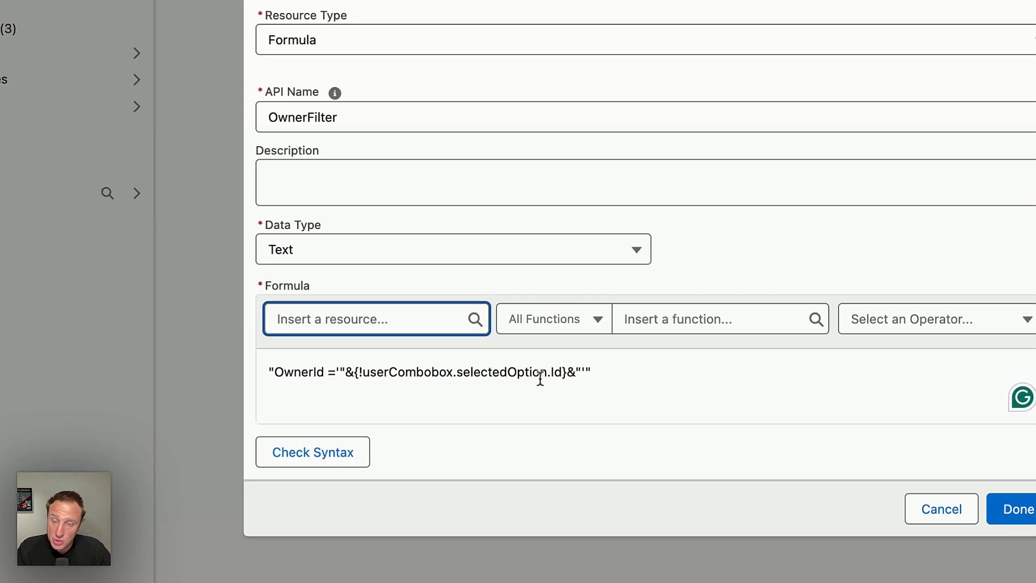
left_click(303, 451)
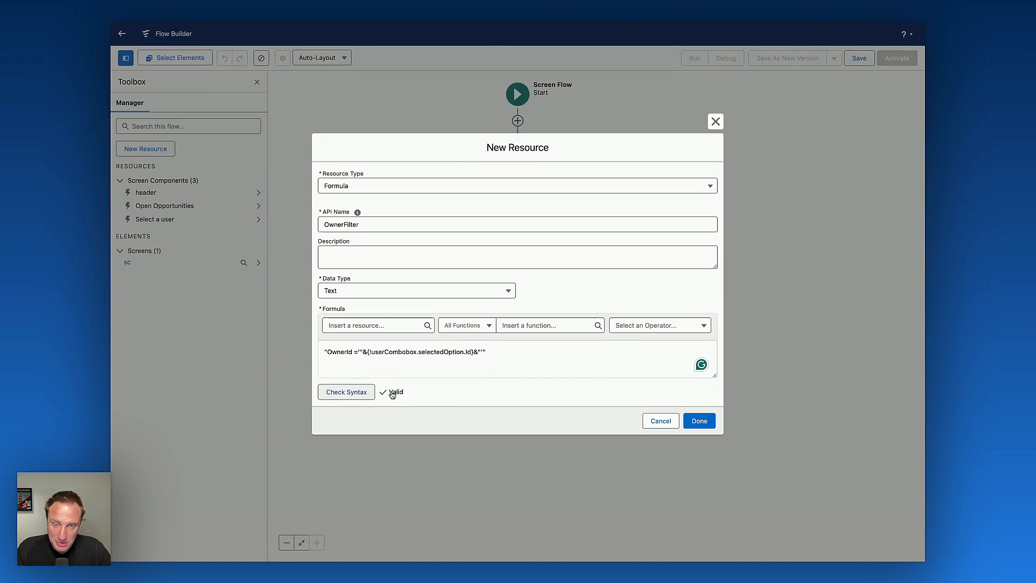
left_click(698, 421)
Edit the screen and map the Open Opportunities metric's filters to the OwnerFilter formula in its component builder.
left_click(516, 150)
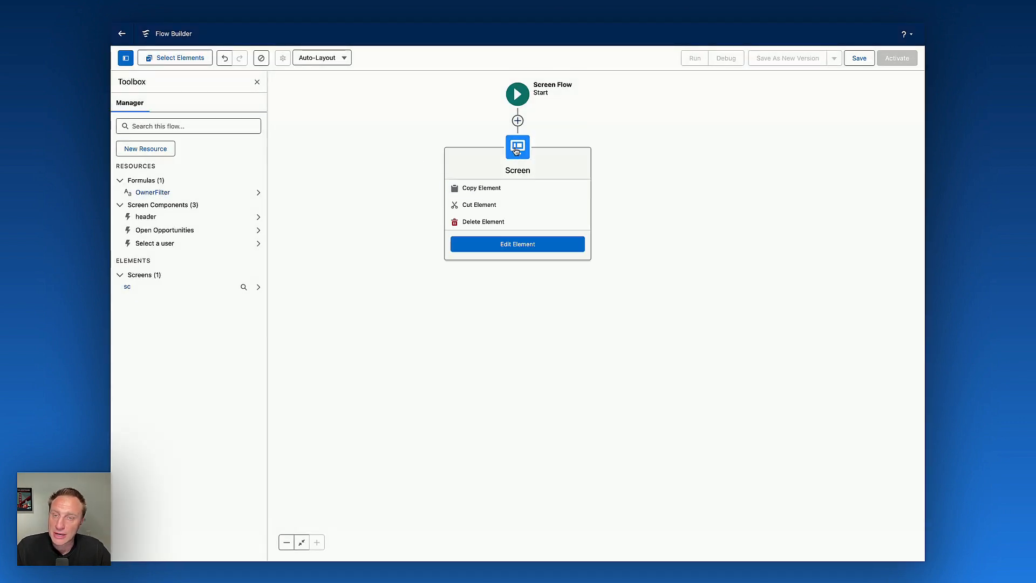
left_click(517, 244)
left_click(333, 178)
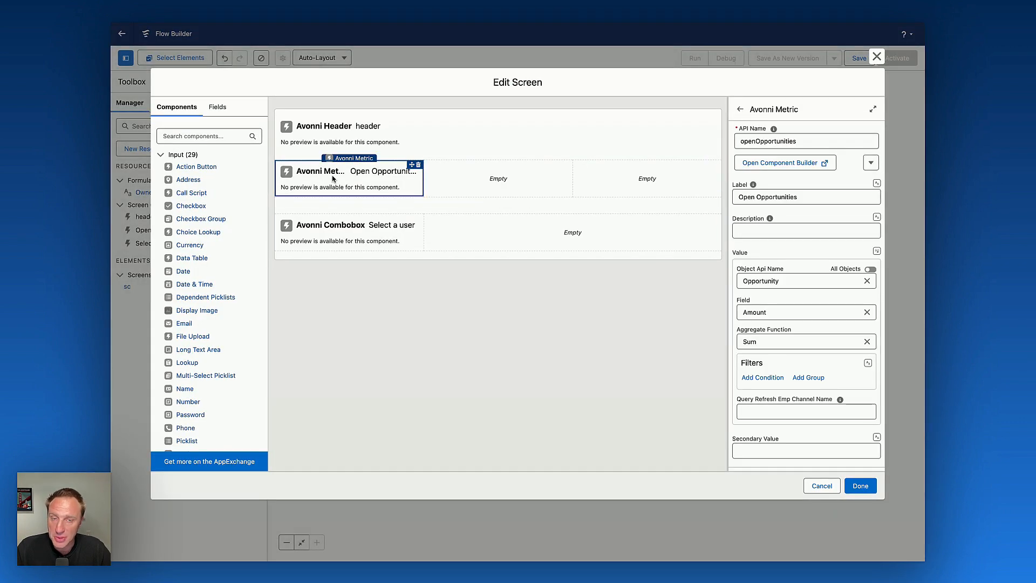
left_click(791, 164)
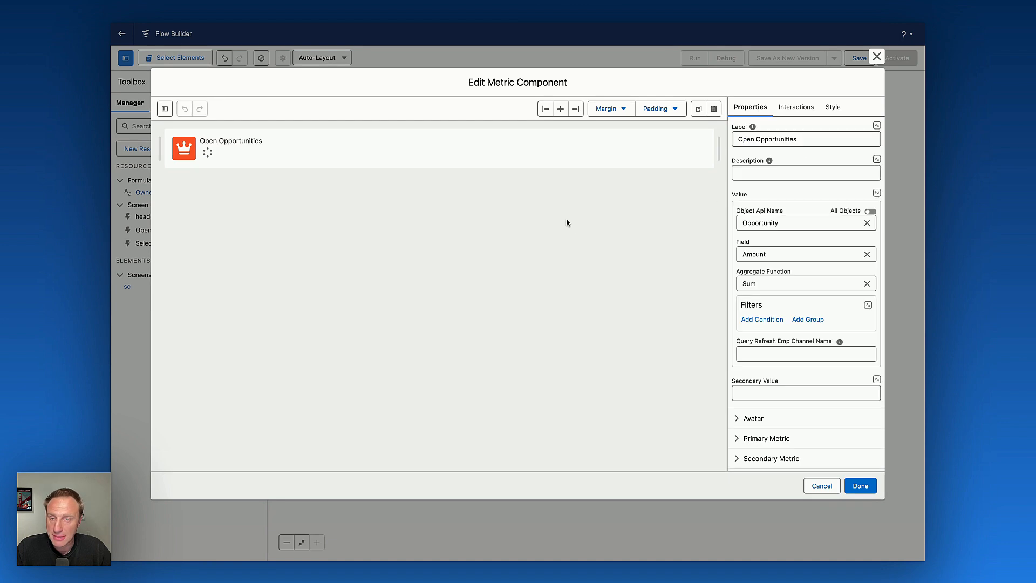
double_click(742, 304)
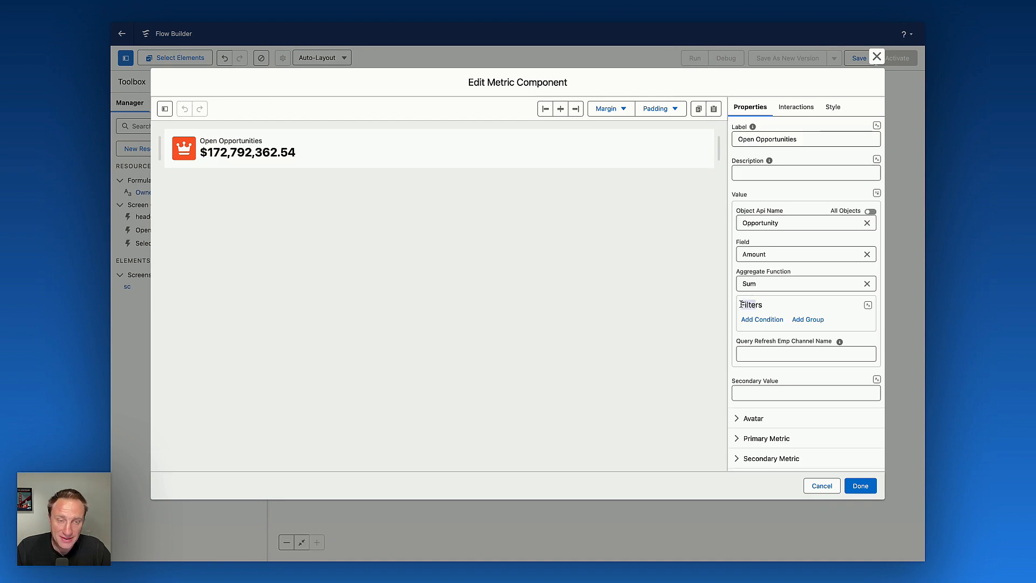
left_click(870, 306)
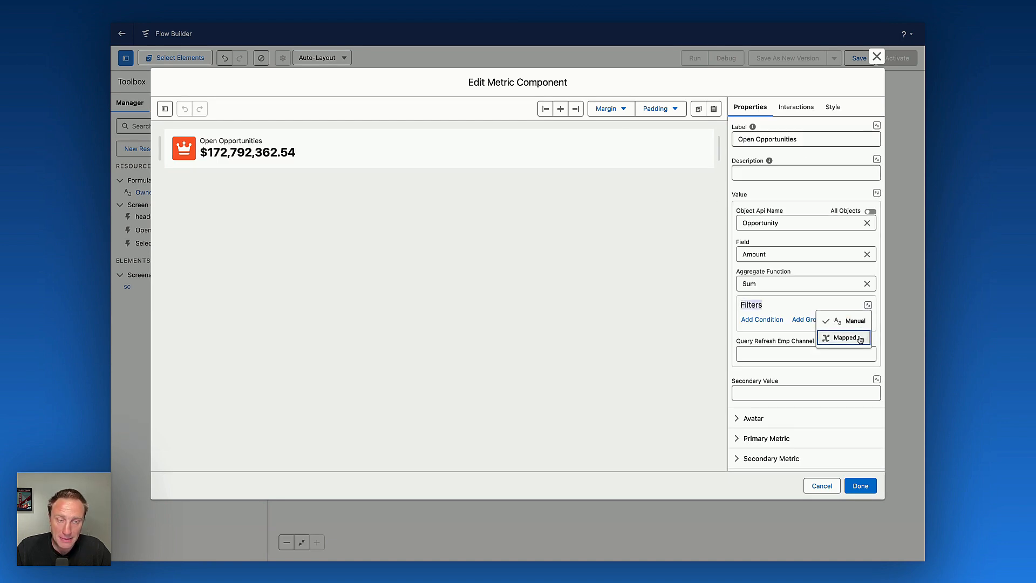
left_click(852, 339)
left_click(790, 324)
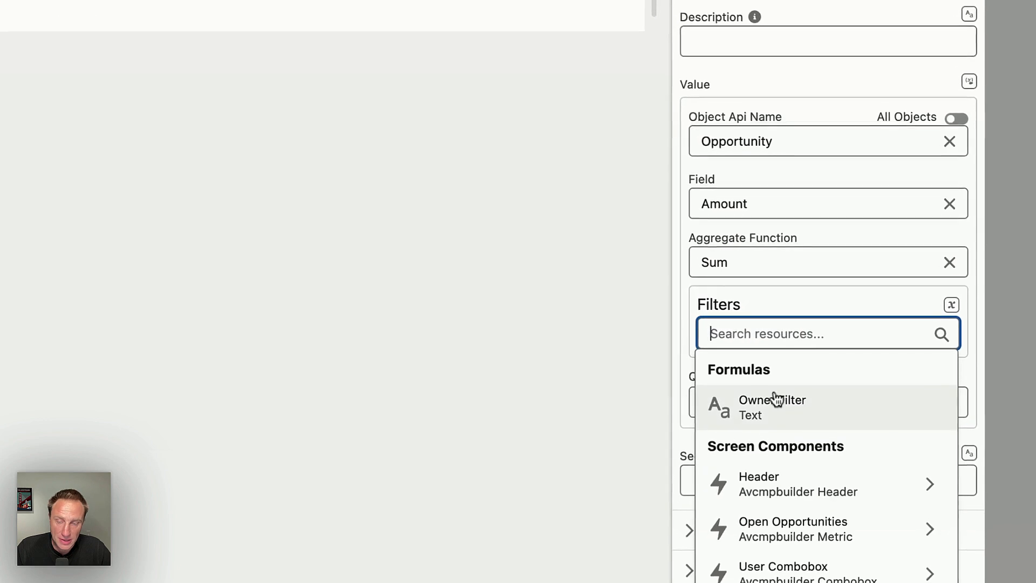
left_click(774, 400)
left_click(741, 355)
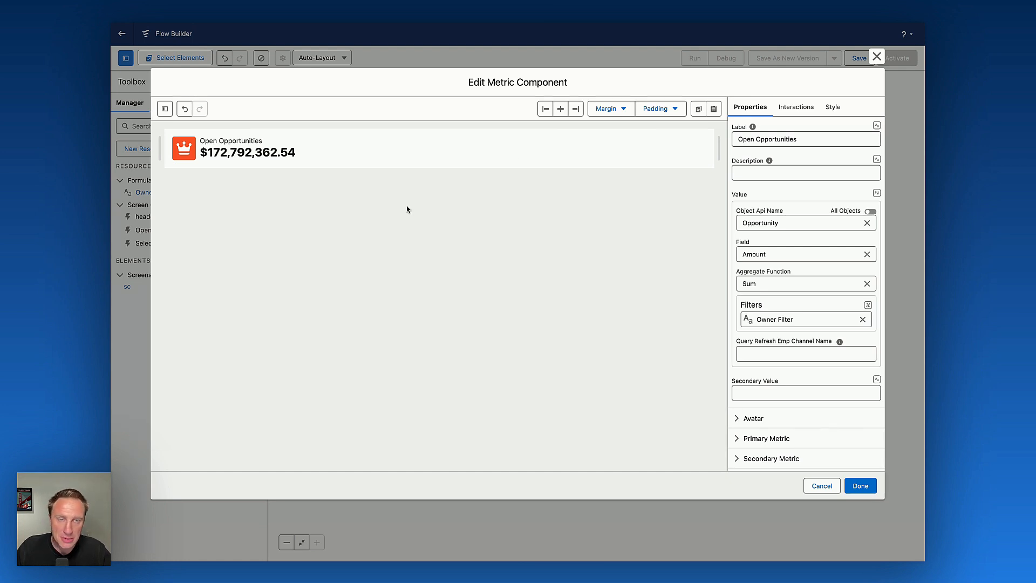
Set the metric's top, right, bottom and left padding to Medium.
left_click(838, 110)
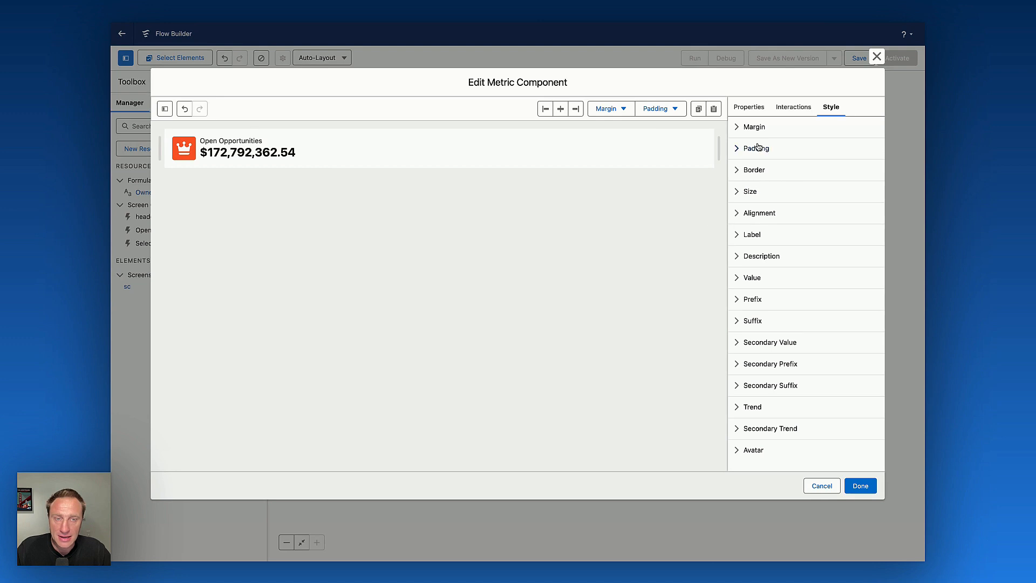
left_click(756, 148)
left_click(763, 179)
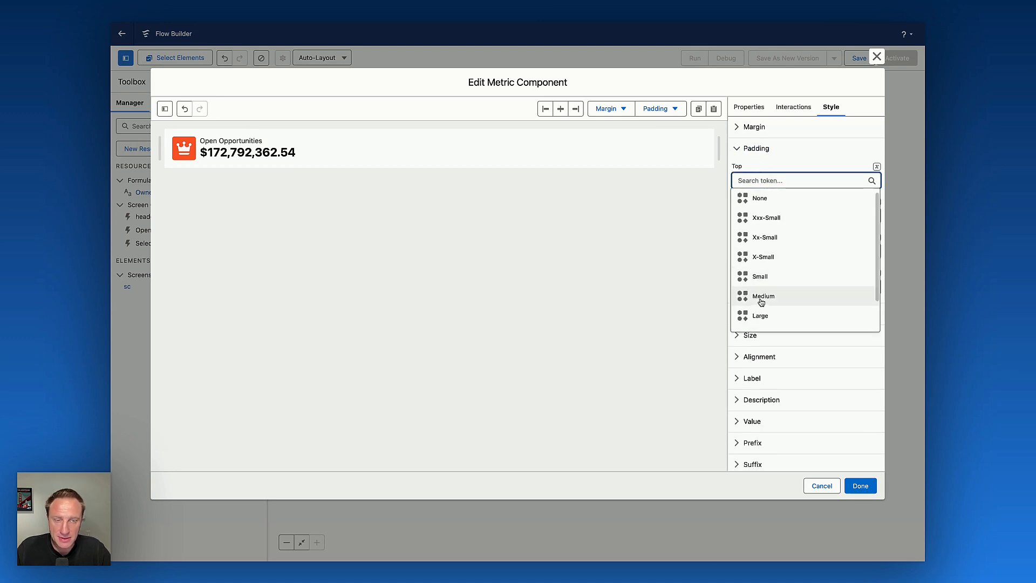
left_click(761, 301)
left_click(782, 216)
left_click(762, 330)
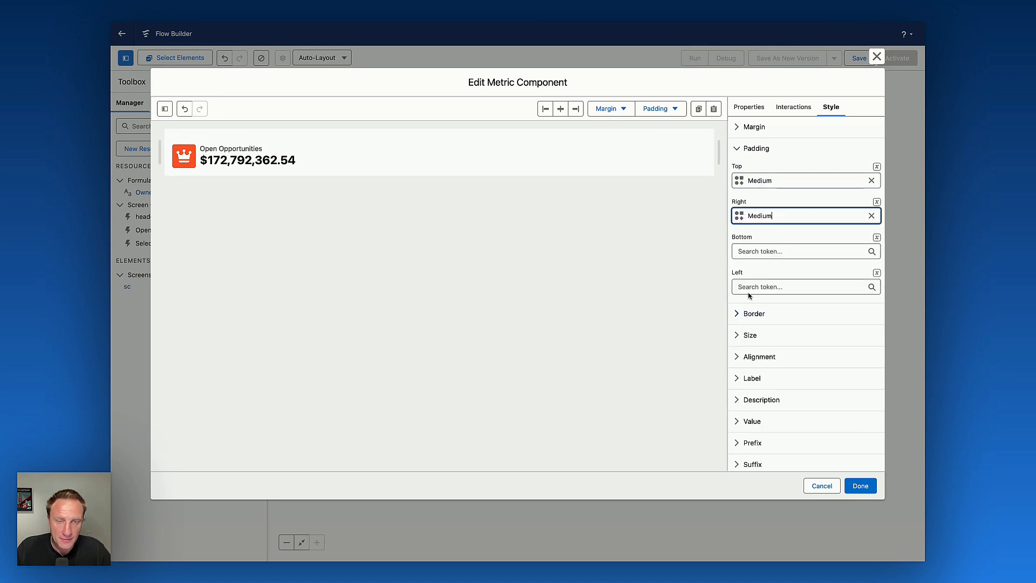
left_click(762, 249)
left_click(763, 366)
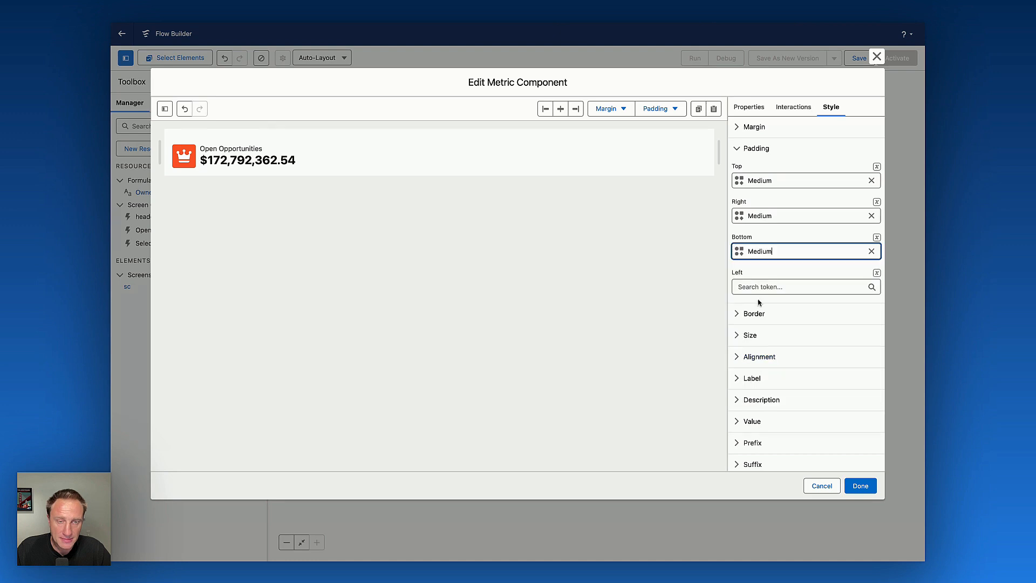
left_click(758, 288)
left_click(761, 402)
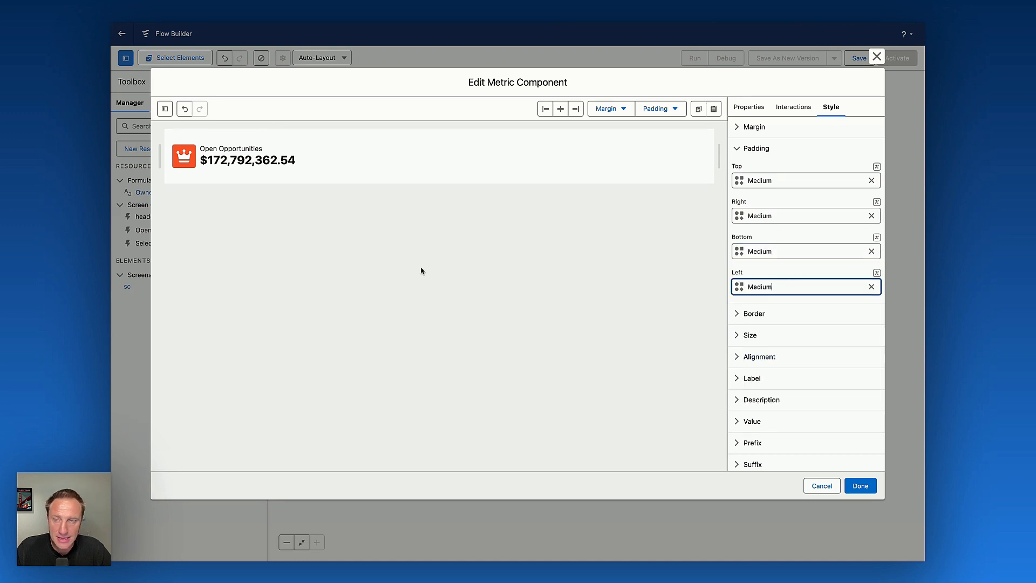
Give the metric a 1 px solid #c9c9c9 border with a 5 px radius and close the component builder.
left_click(754, 315)
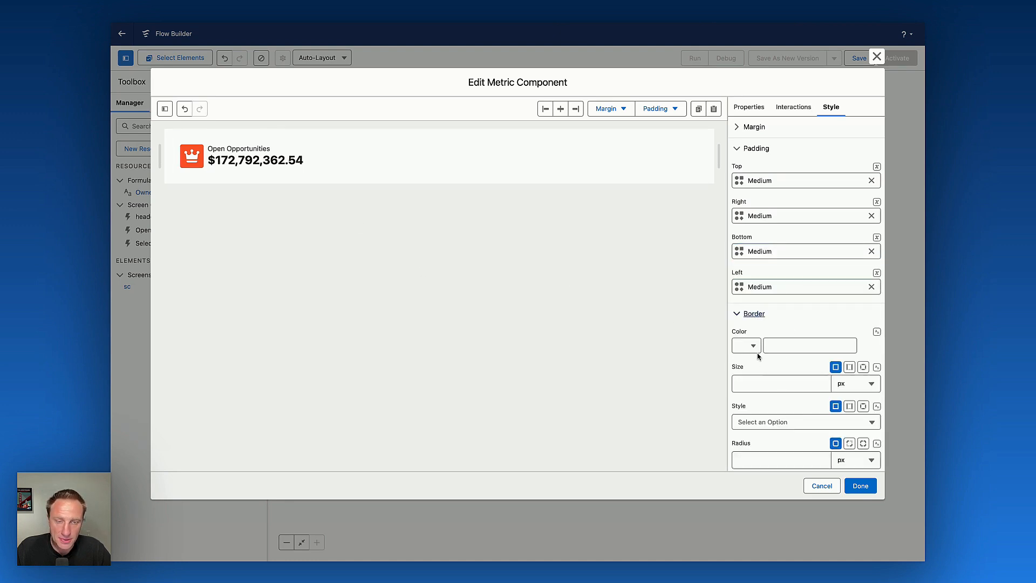
left_click(745, 346)
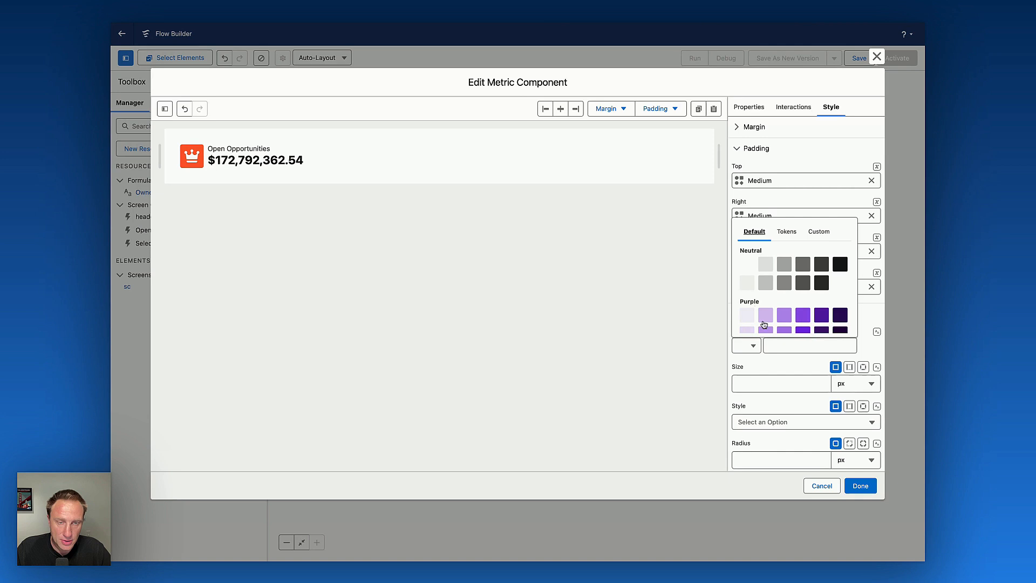
left_click(766, 283)
left_click(754, 384)
type("1")
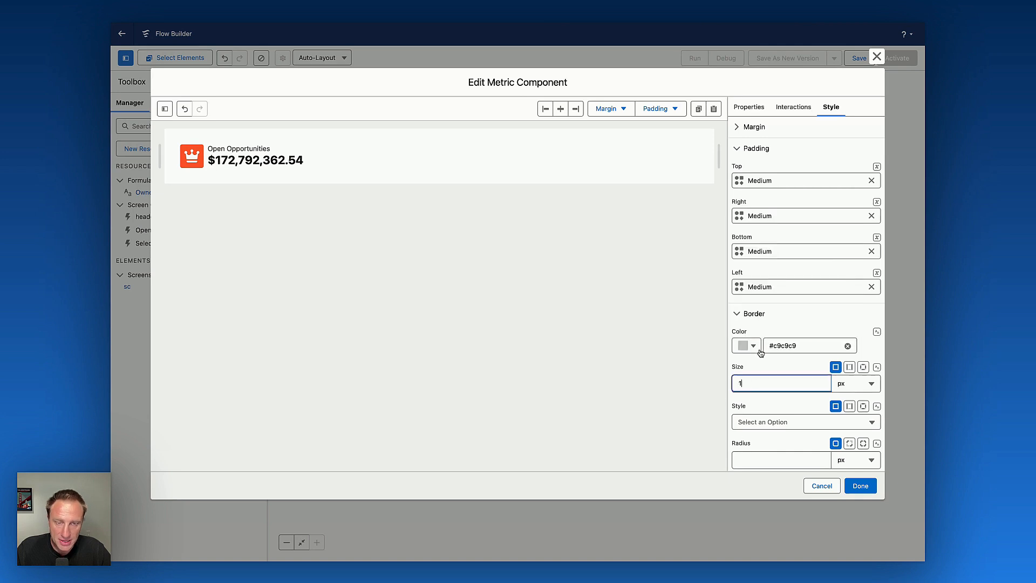
scroll(761, 354, "down", 3)
left_click(745, 254)
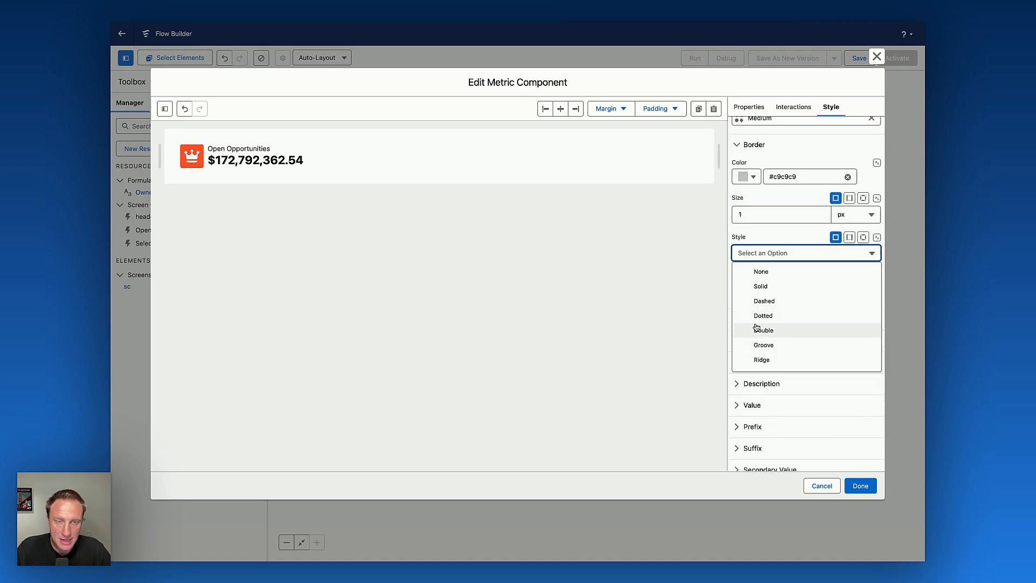
left_click(758, 286)
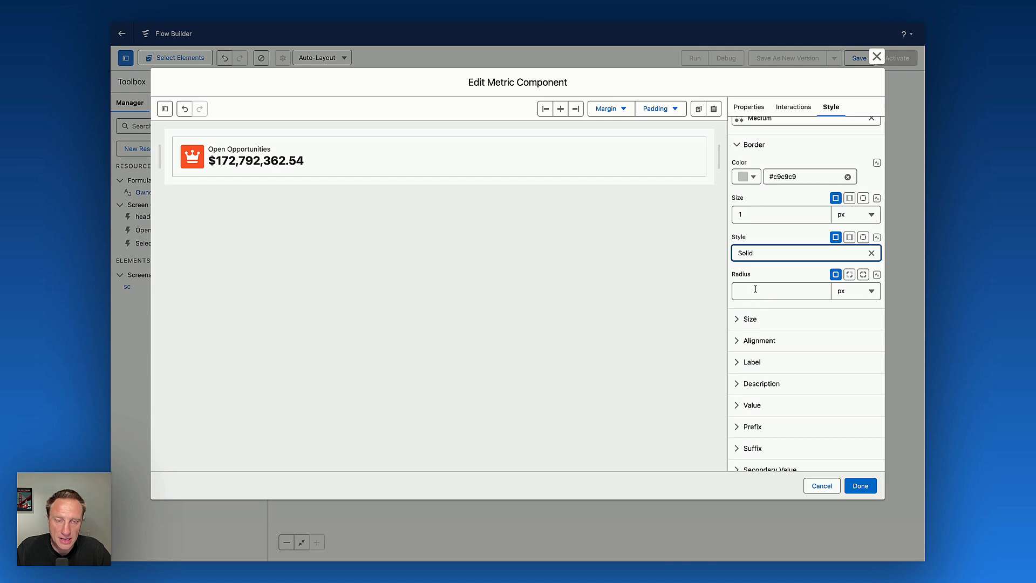
left_click(754, 291)
type("10")
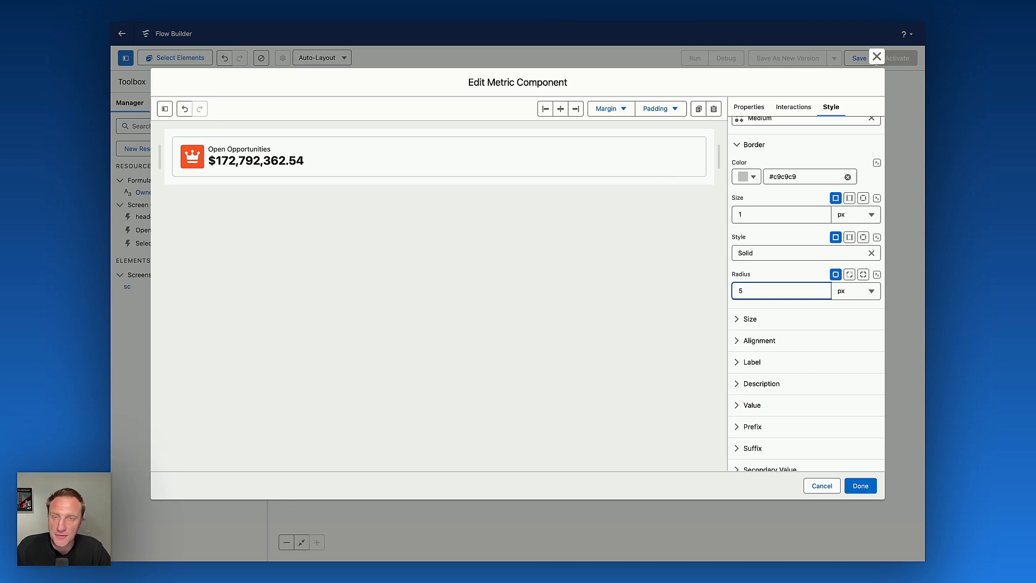
left_click(870, 490)
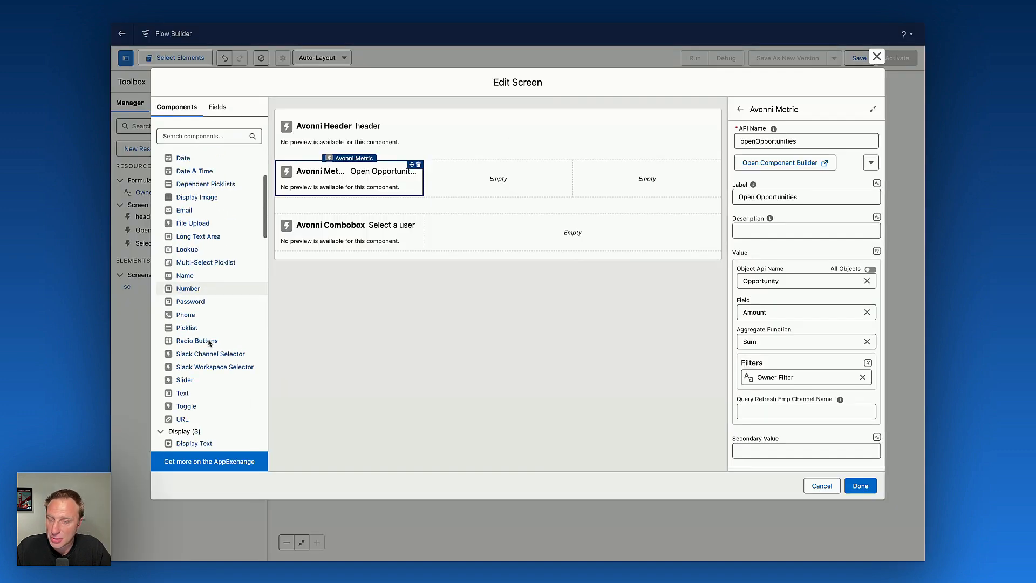
Add an Avonni Metric component beside Open Opportunities and set its API name to relatedContactsMetric.
scroll(209, 342, "down", 15)
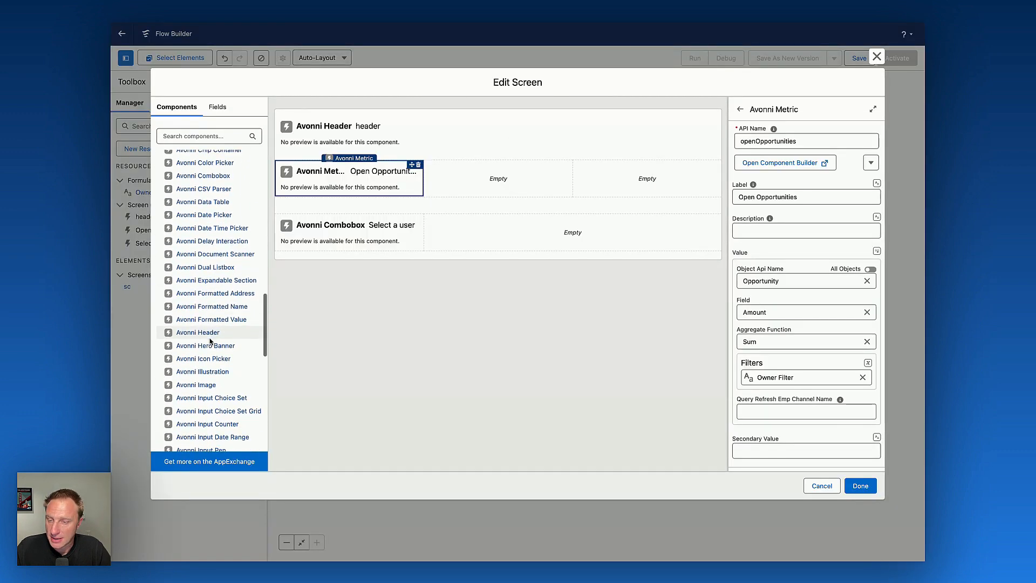
left_click(196, 260)
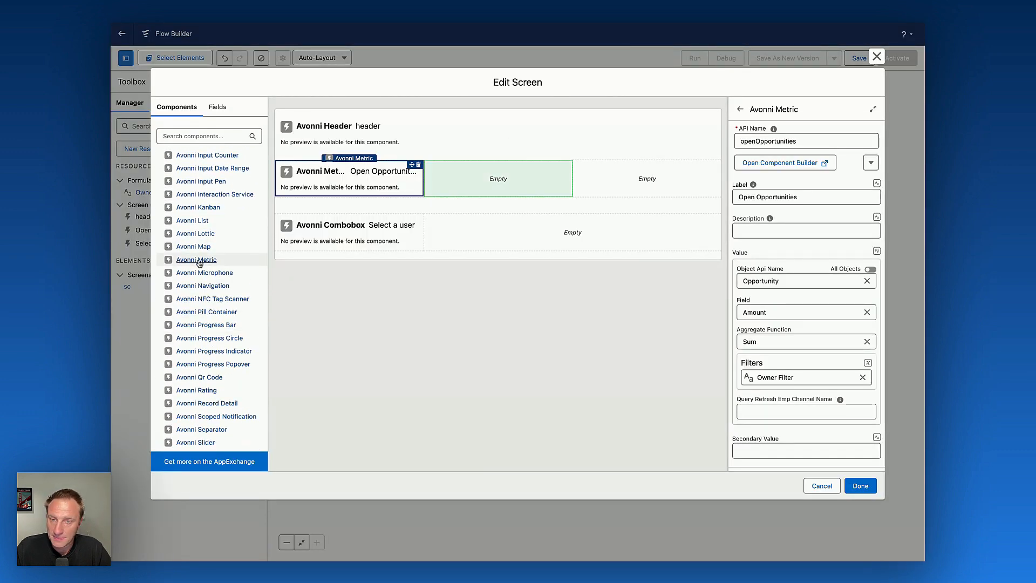
left_click(762, 141)
type("related")
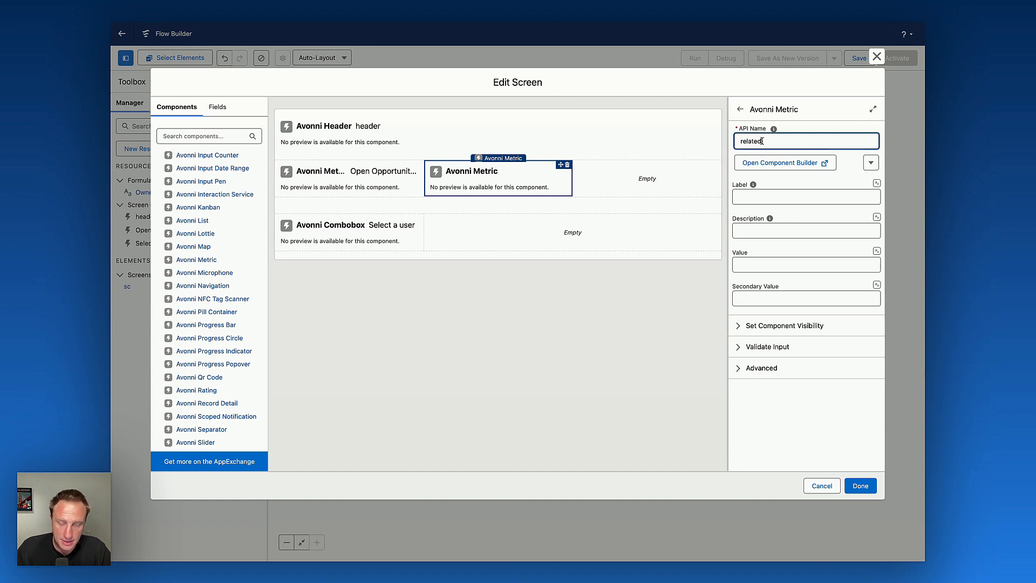
type("ContactsMetrics")
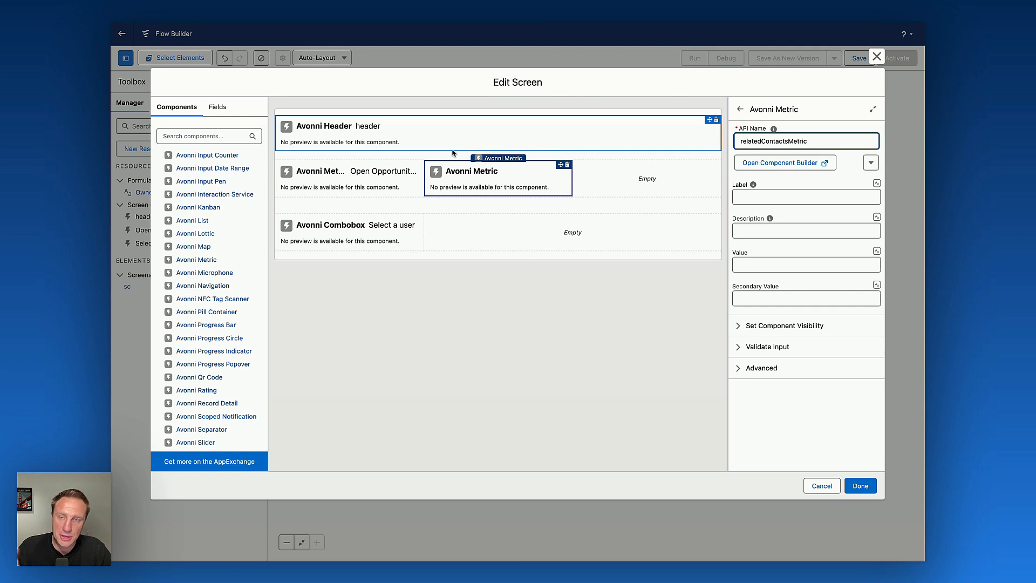
Copy the Open Opportunities metric's component configuration.
left_click(316, 189)
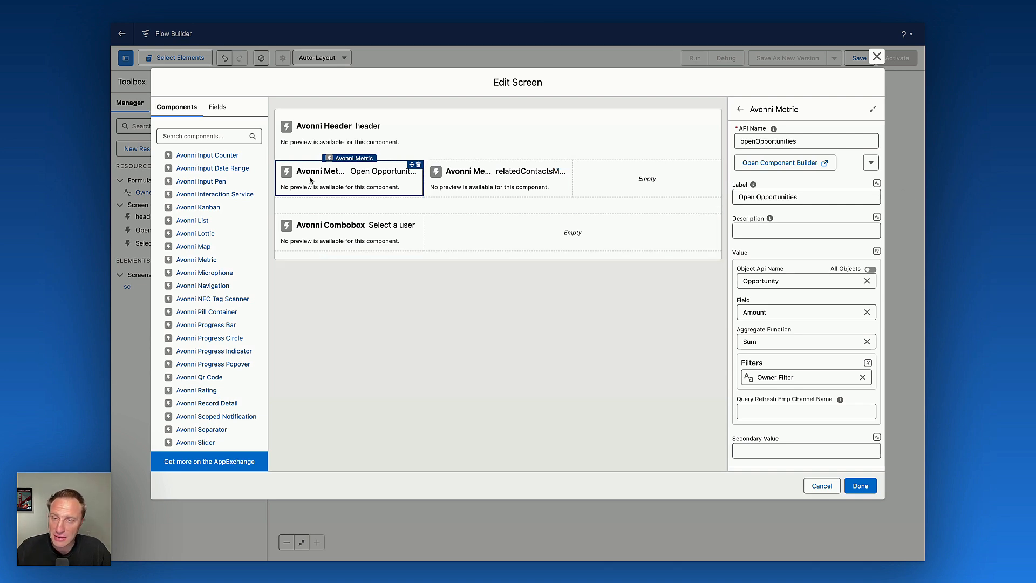
left_click(870, 163)
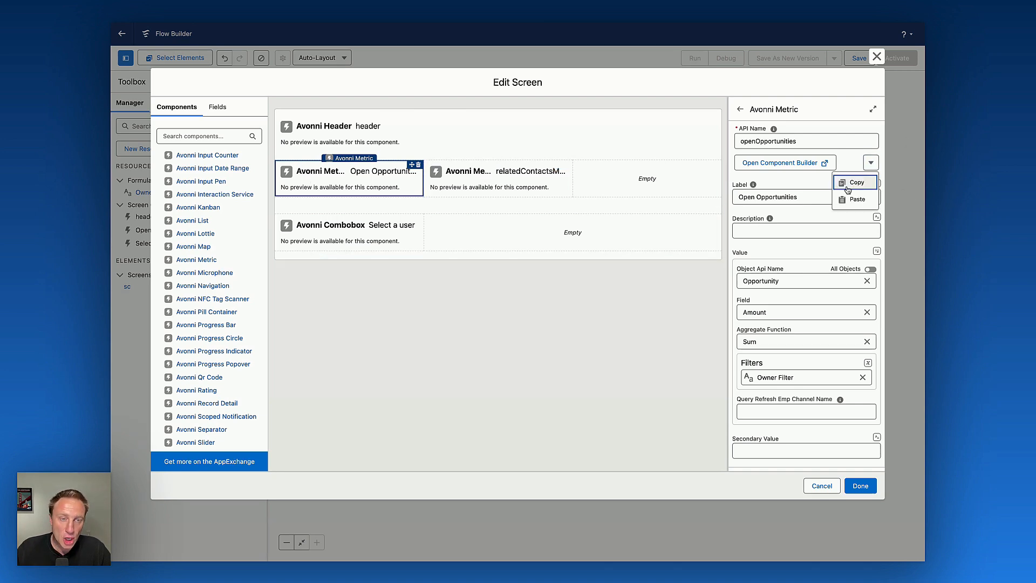
left_click(848, 187)
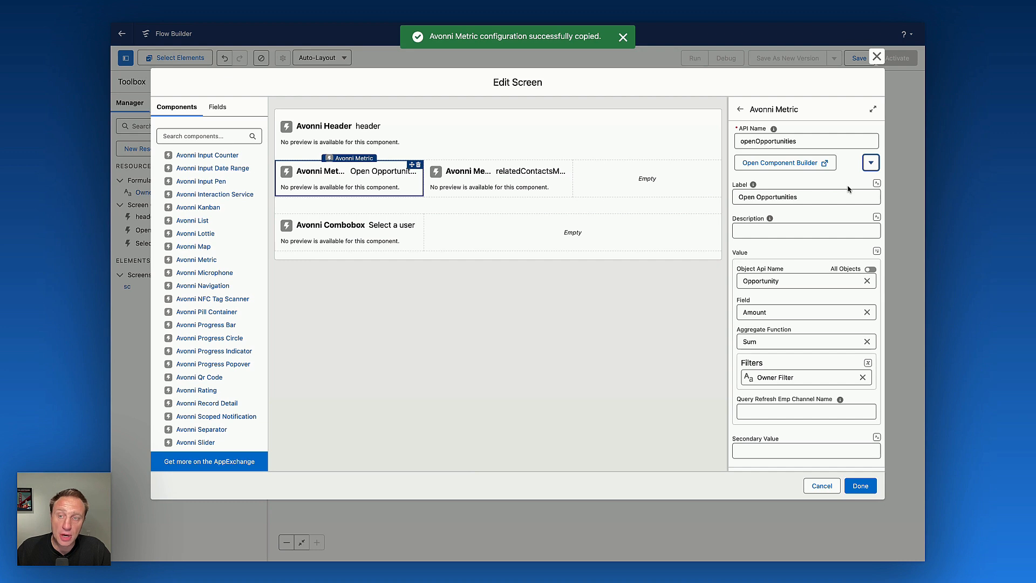
Paste the copied Open Opportunities configuration into the relatedContactsMetric component in its component builder.
left_click(492, 188)
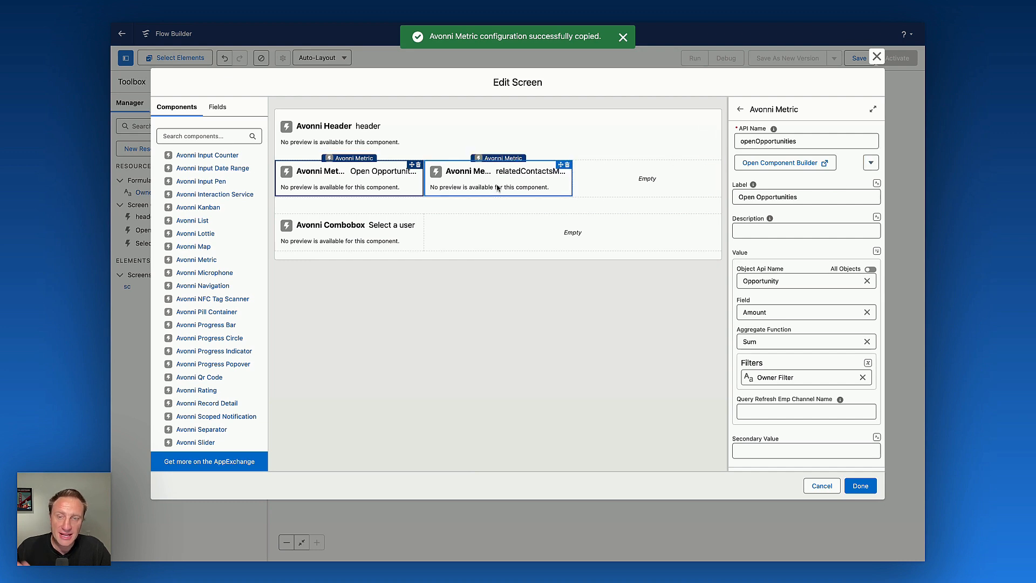
left_click(785, 163)
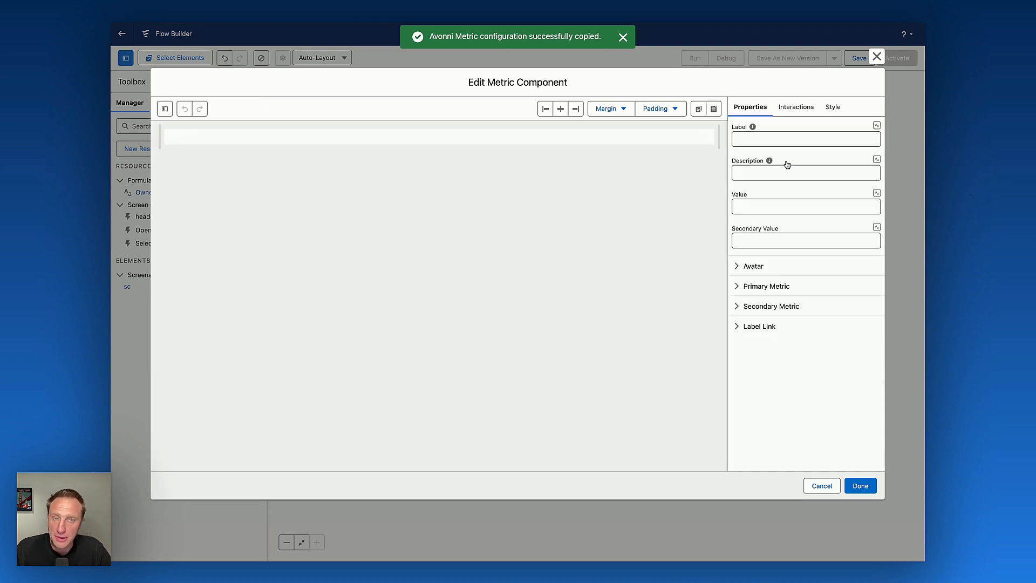
left_click(714, 109)
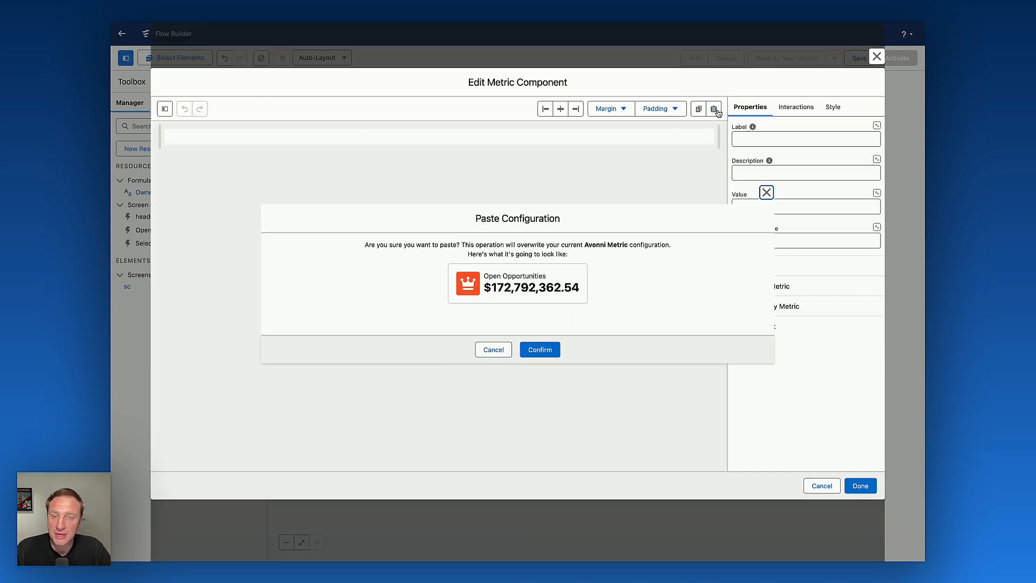
left_click(547, 356)
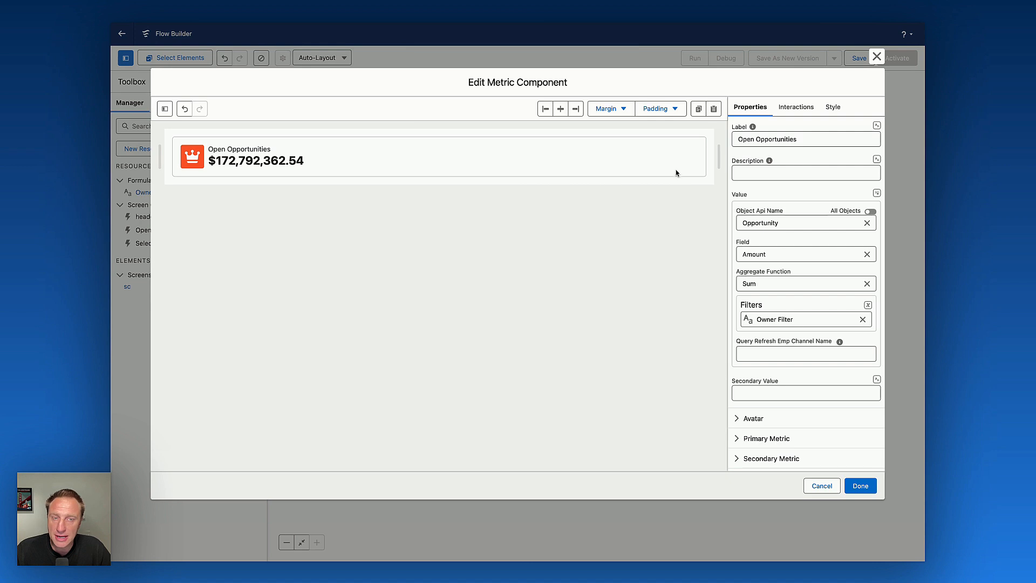
Set the metric's label to Related Contacts.
left_click(760, 138)
triple_click(761, 138)
type("Re")
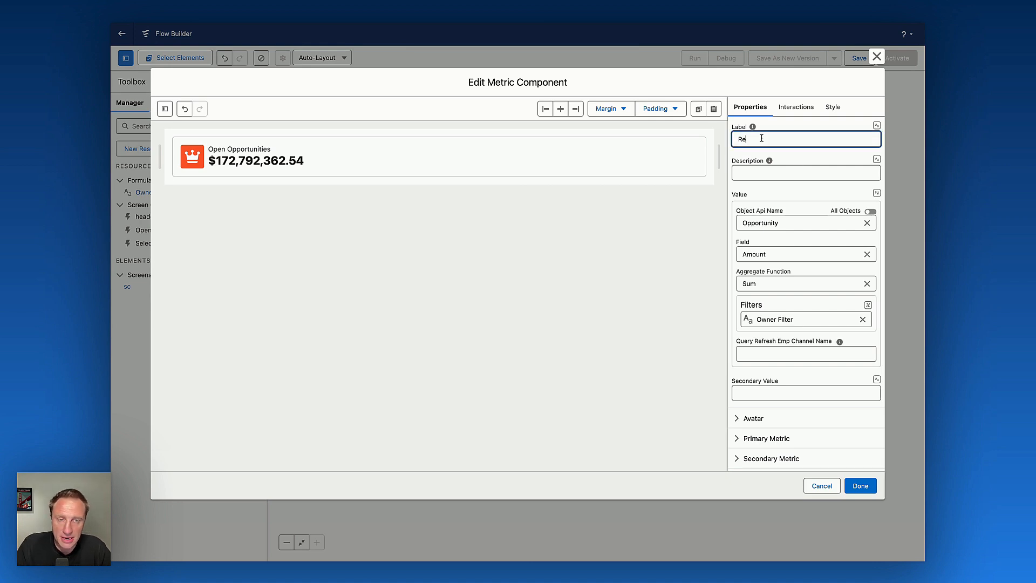
type("lated Contacts")
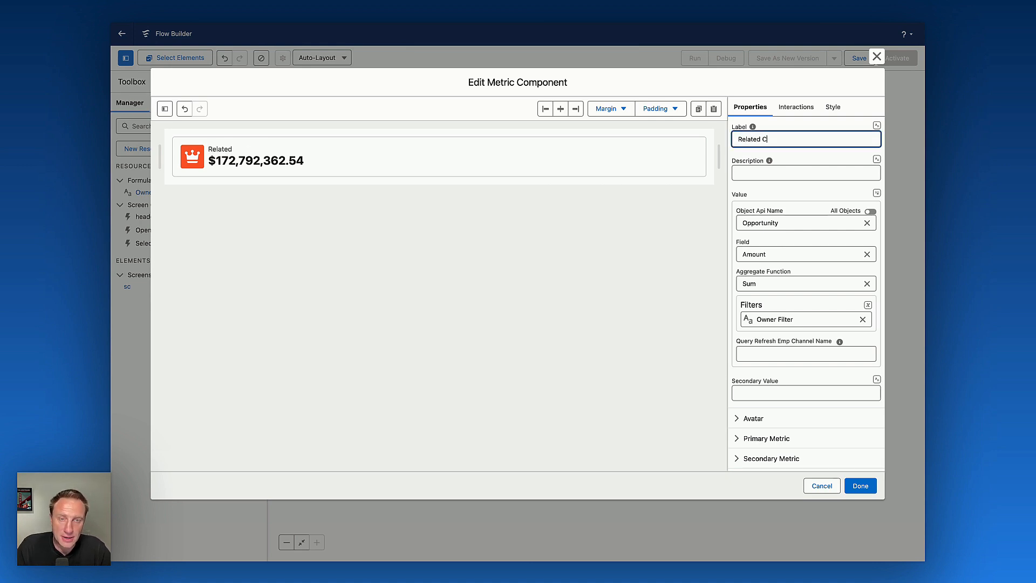
Set the metric's object to Contact and its field to Contact ID.
left_click(787, 220)
double_click(786, 221)
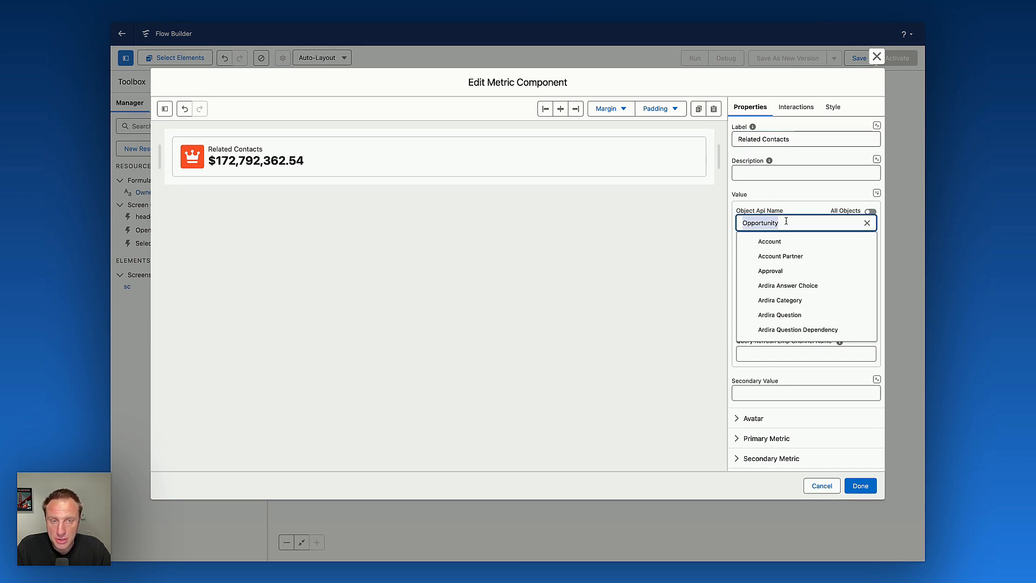
type("contac")
left_click(781, 244)
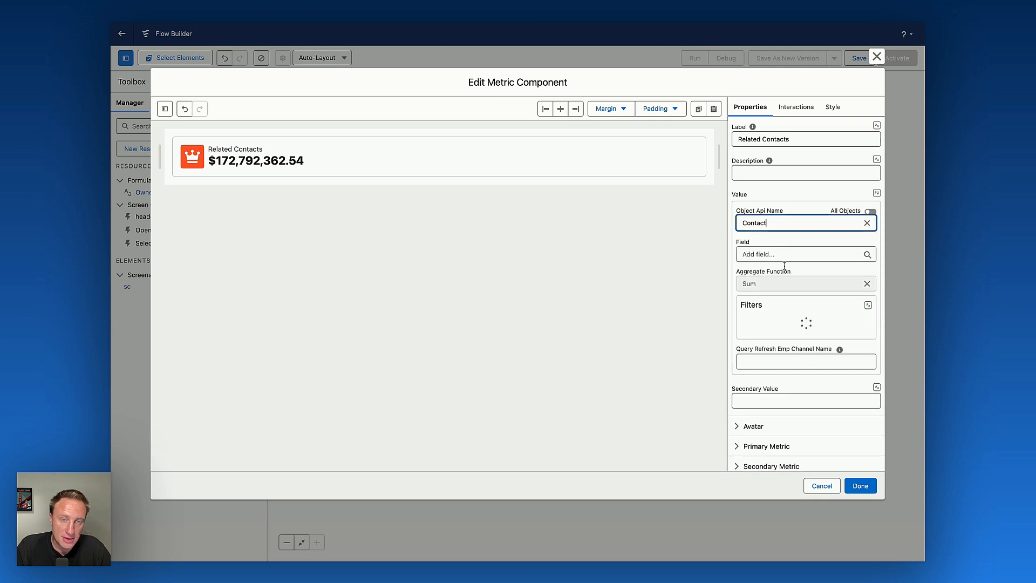
left_click(781, 254)
scroll(795, 310, "down", 10)
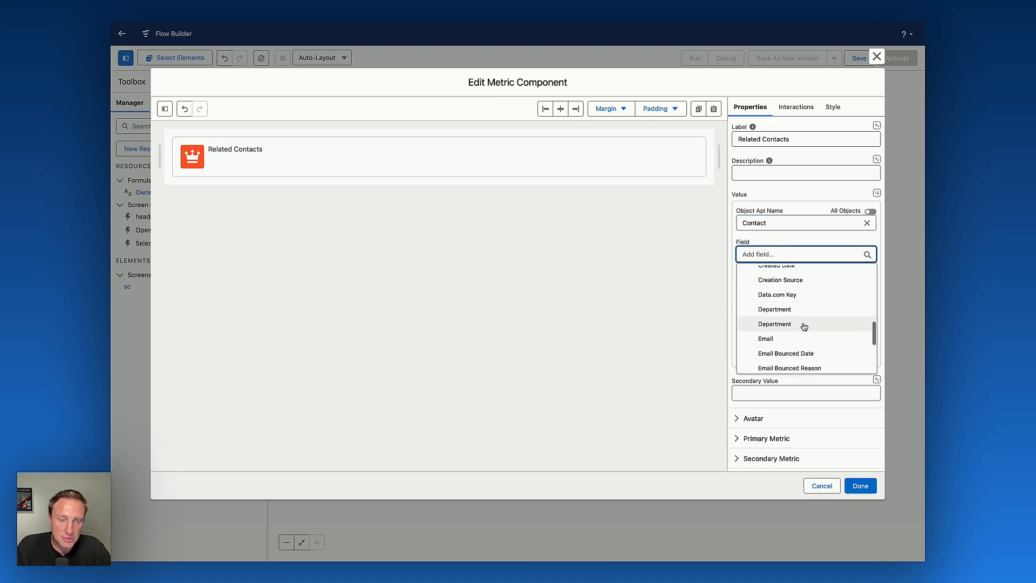
scroll(806, 291, "down", 8)
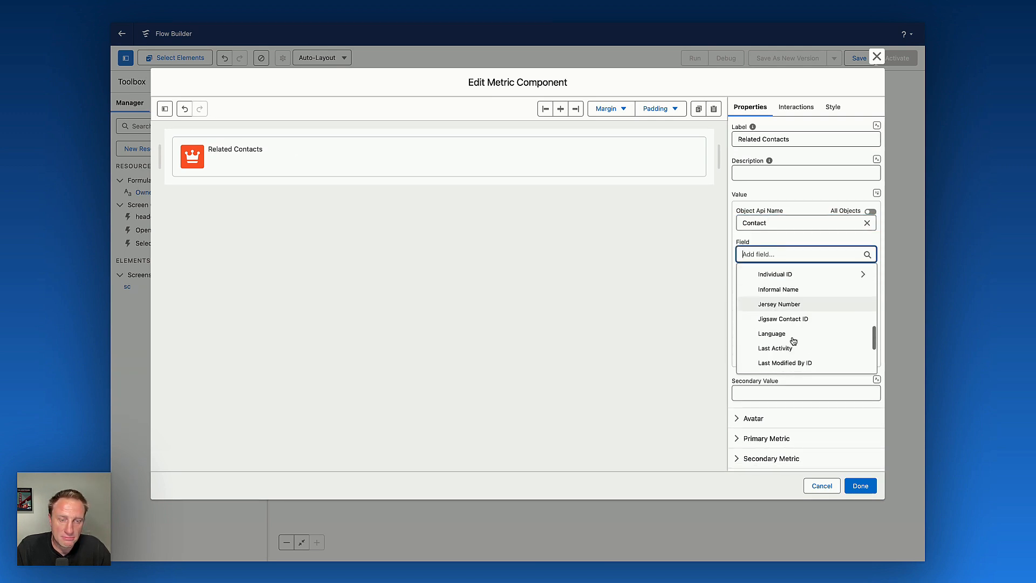
scroll(793, 341, "down", 3)
scroll(788, 329, "up", 15)
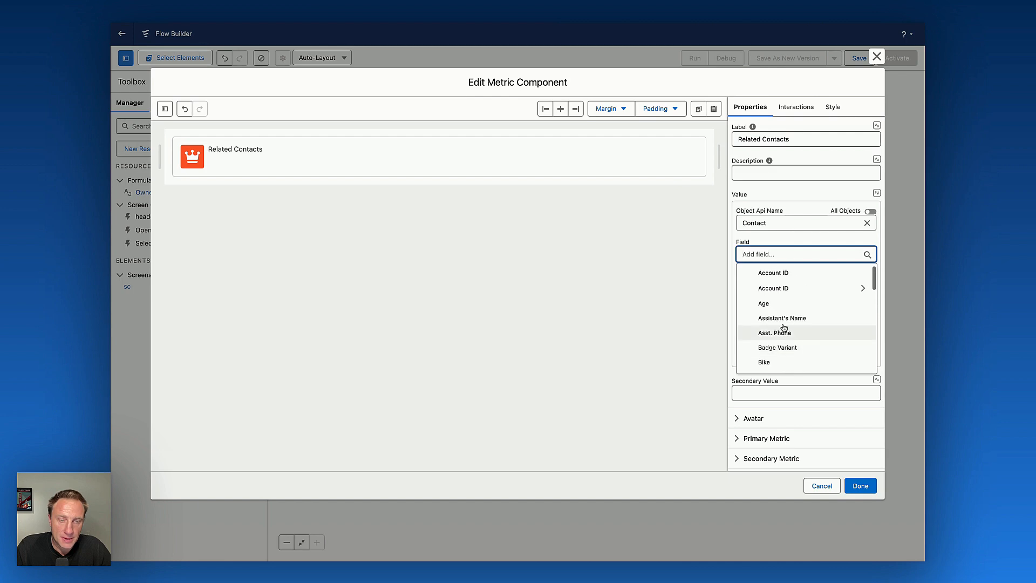
scroll(788, 324, "down", 5)
left_click(788, 287)
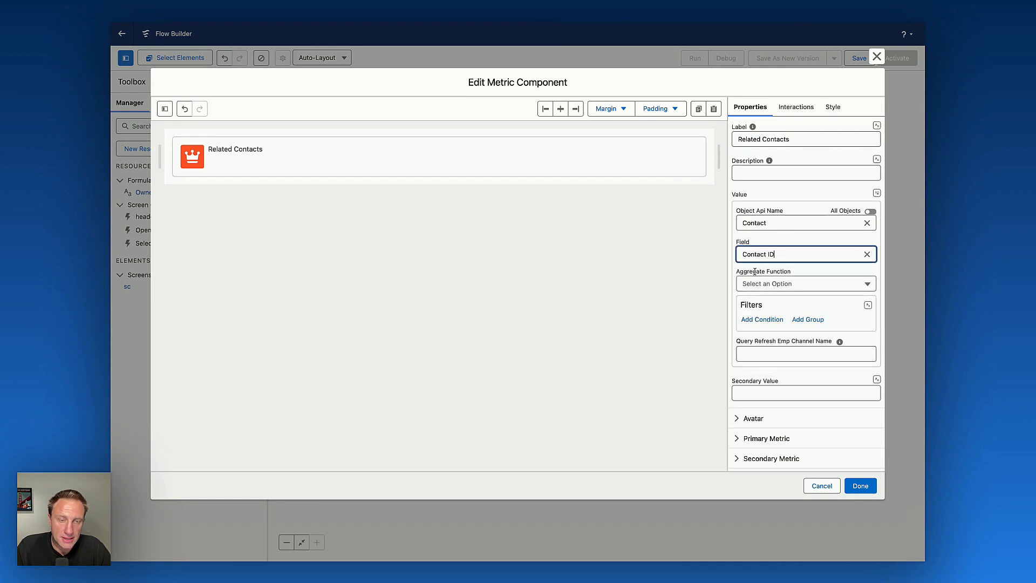
Set the aggregate function to Count and map the Owner Filter resource as the metric's filter.
left_click(794, 284)
left_click(767, 302)
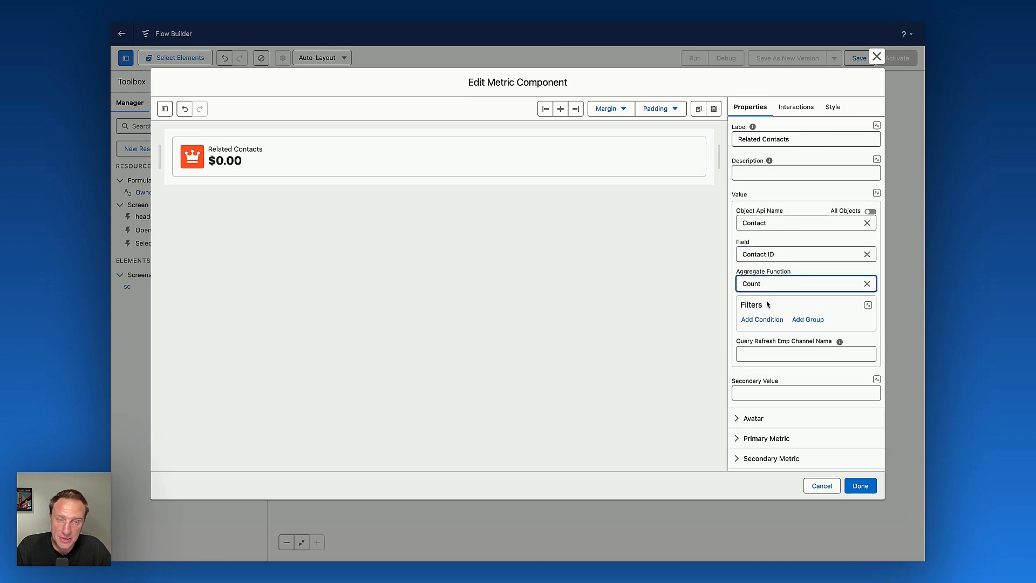
left_click(867, 305)
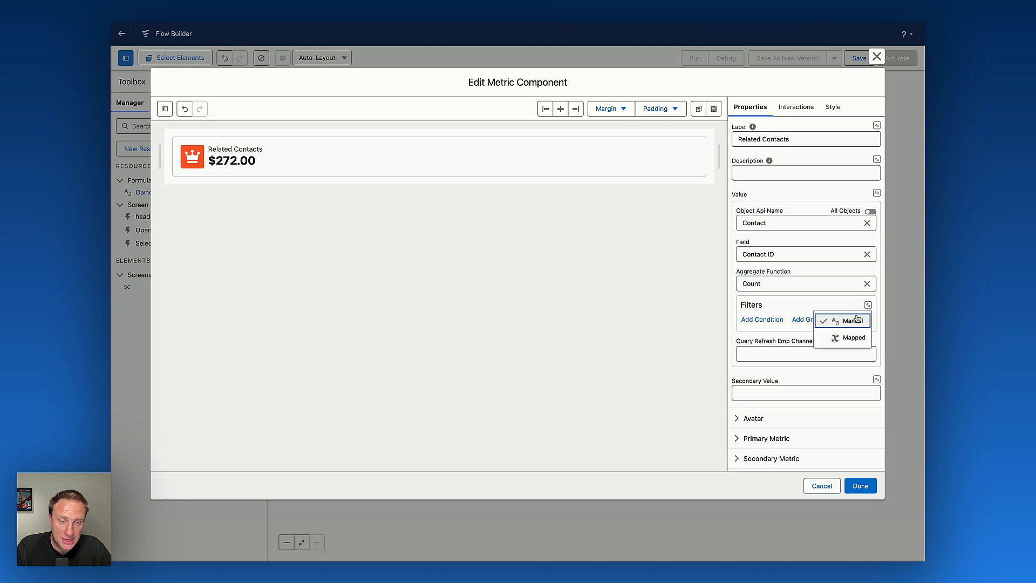
left_click(852, 338)
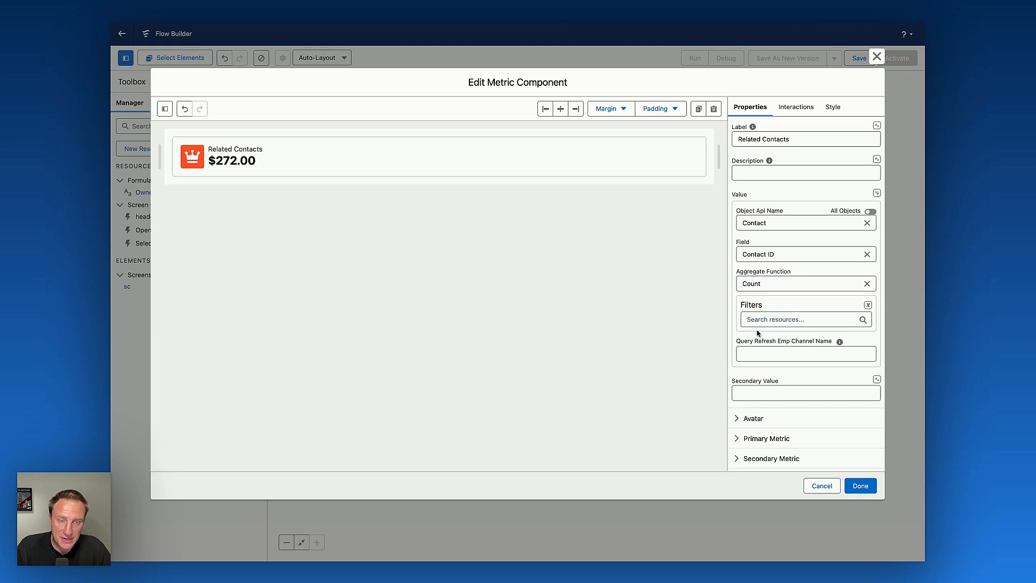
left_click(789, 318)
left_click(777, 357)
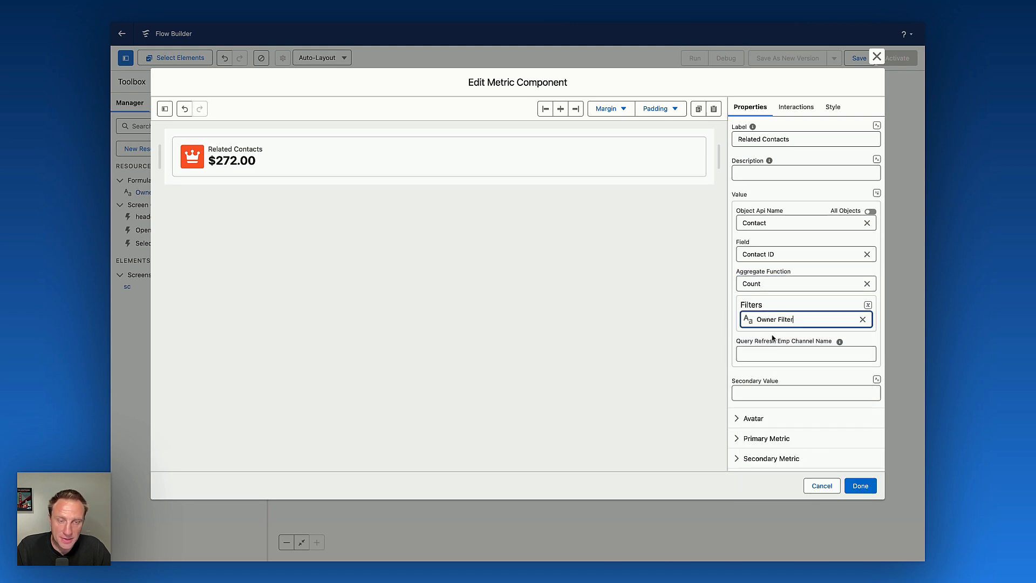
left_click(791, 305)
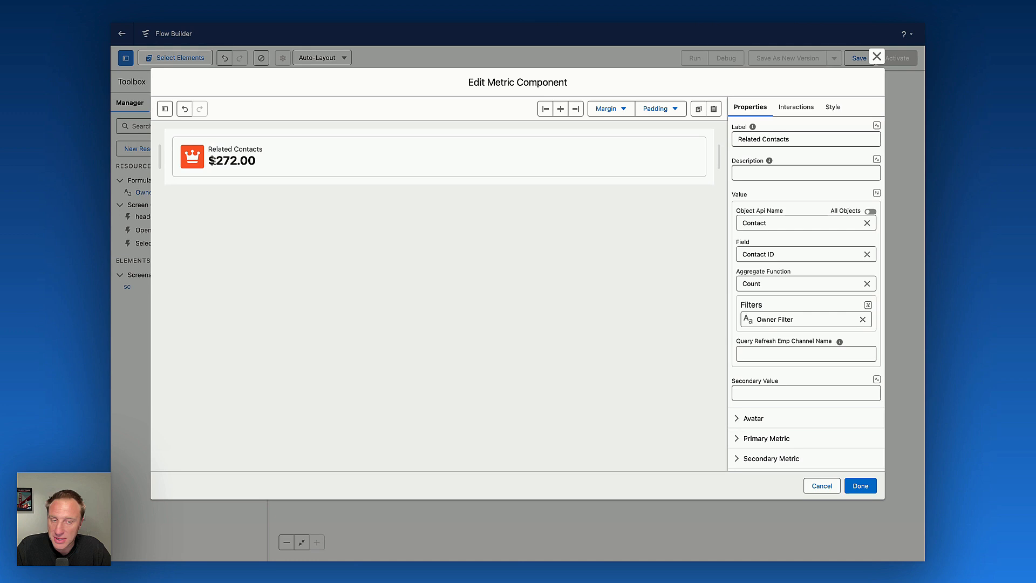
Search the avatar icons for group and change the metric's icon to standard:groups.
scroll(799, 388, "down", 1)
left_click(750, 399)
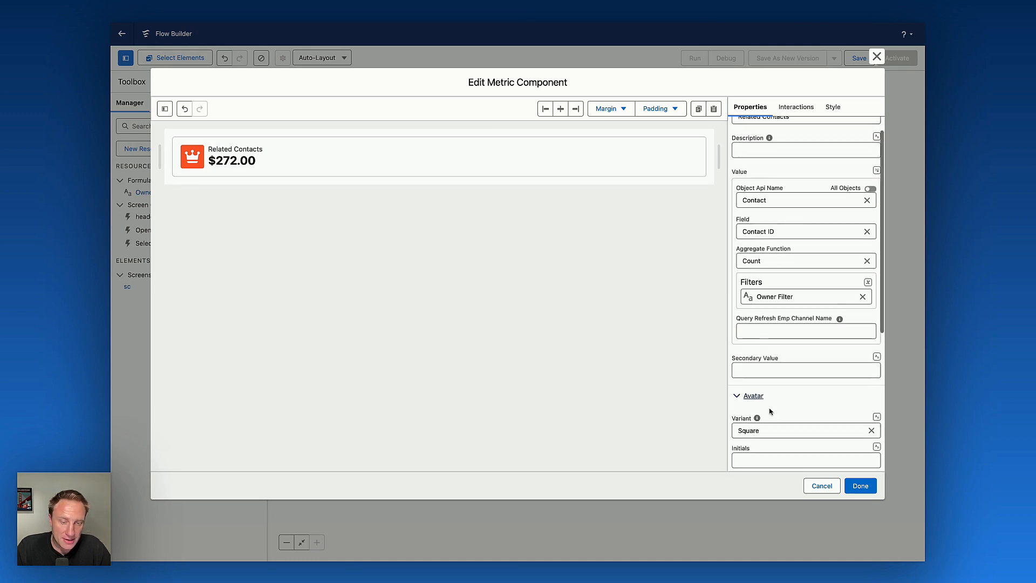
scroll(755, 362, "down", 5)
left_click(748, 252)
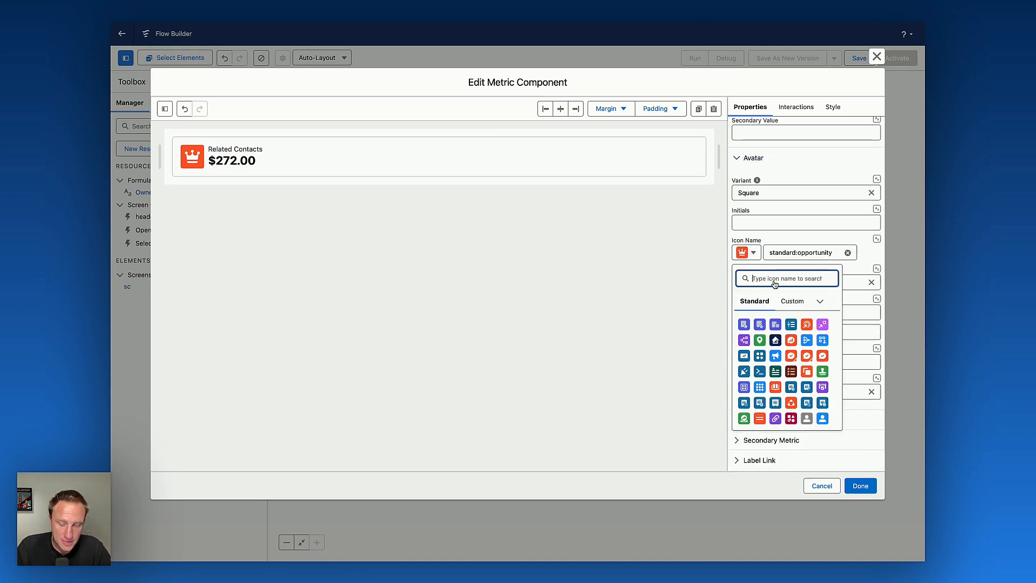
type("people")
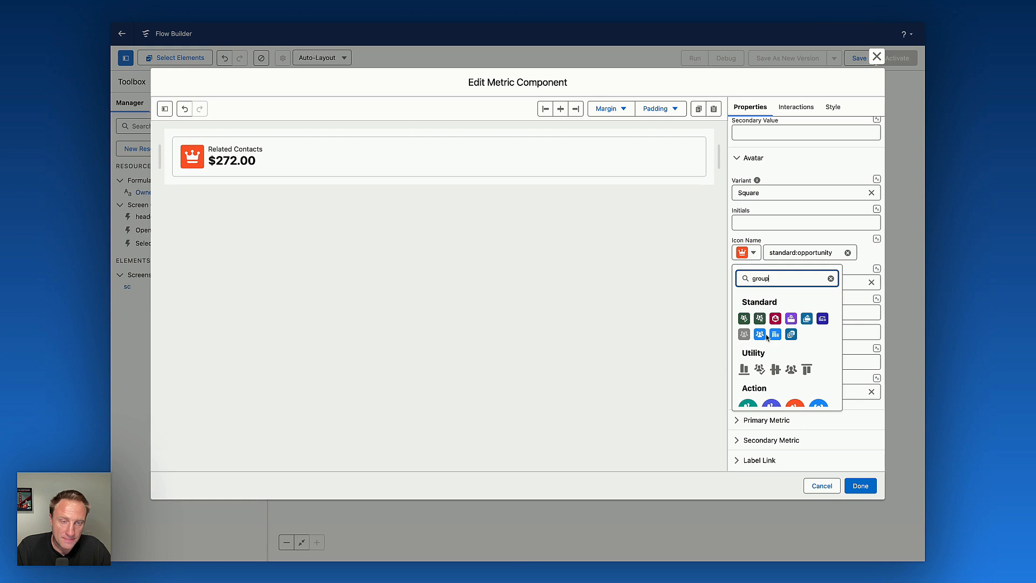
left_click(763, 335)
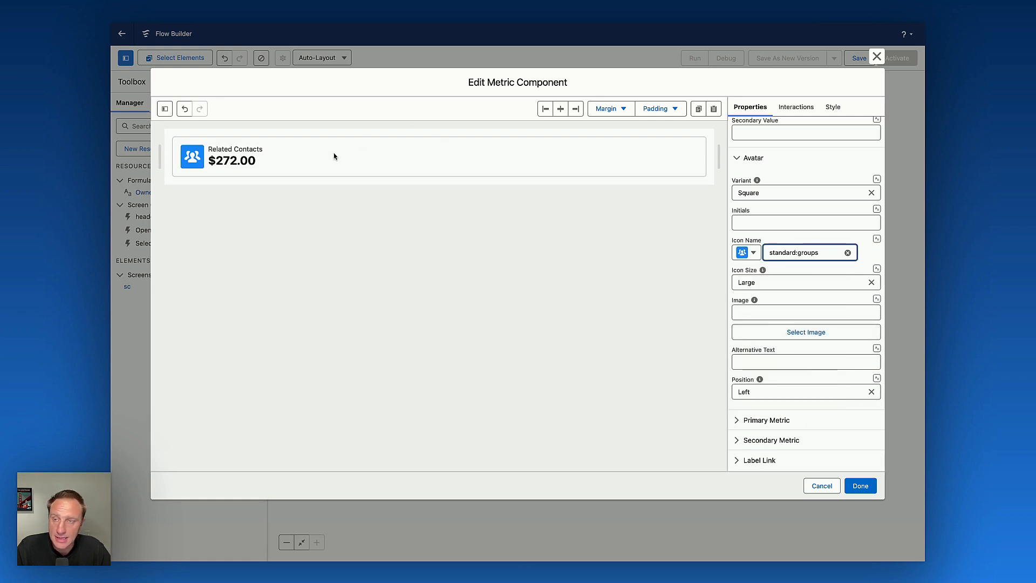
Set the primary metric's format style to Decimal and close the component builder.
left_click(773, 420)
scroll(766, 399, "down", 5)
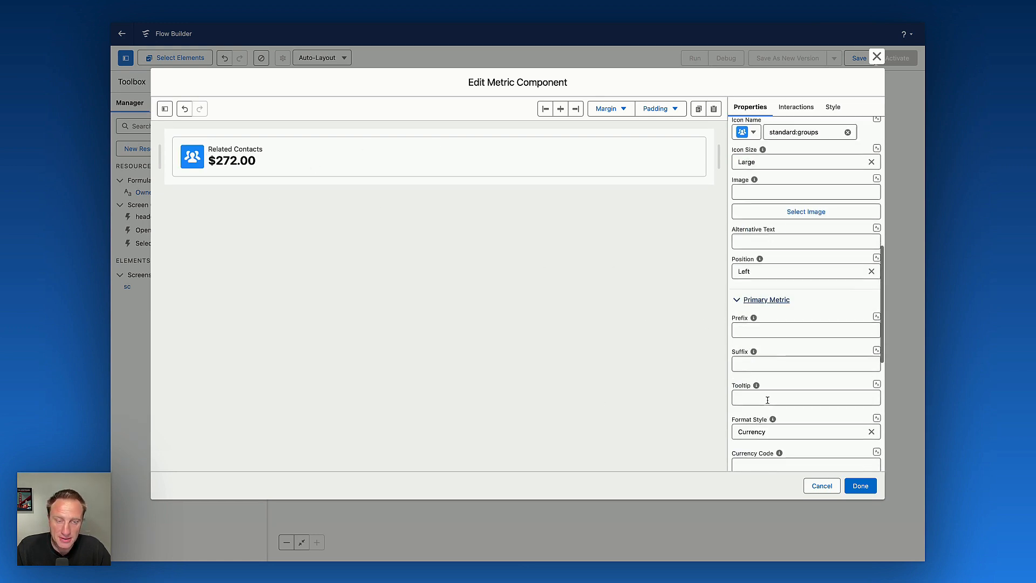
left_click(772, 290)
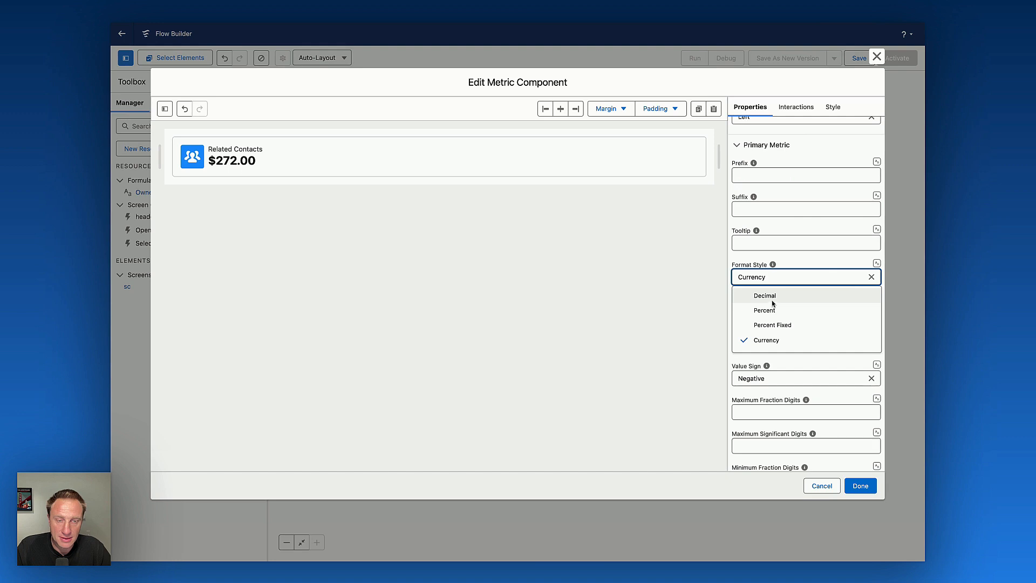
left_click(784, 297)
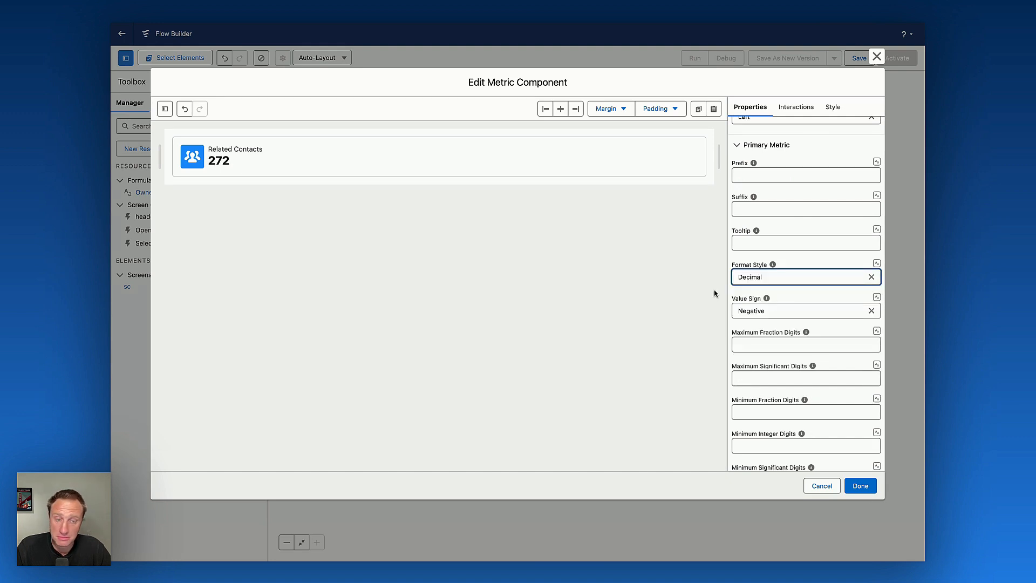
left_click(860, 487)
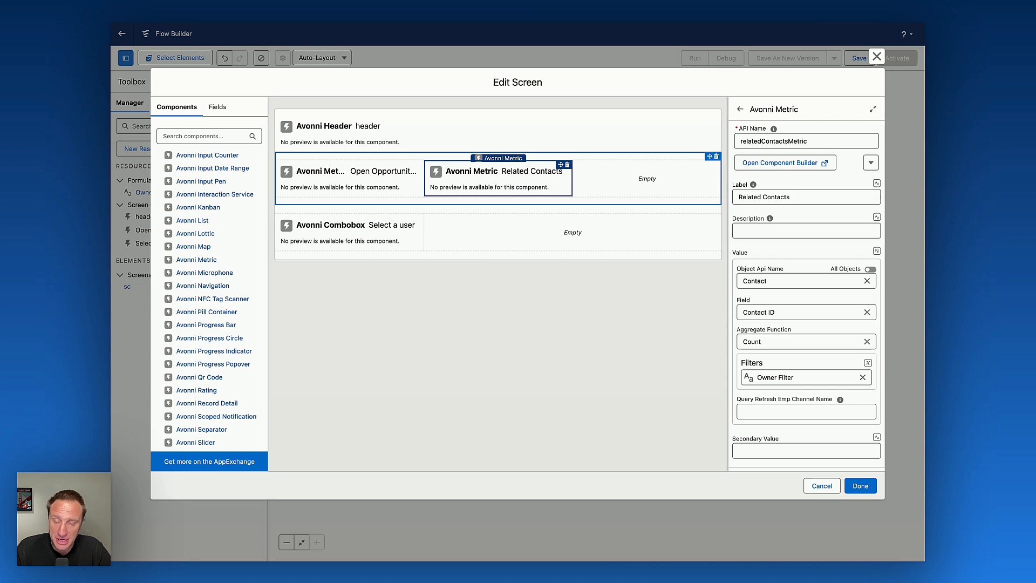
Add another Avonni Metric named projectsMetrics and paste the Related Contacts metric's configuration into it.
left_click(204, 259)
type("projectsMetrics")
left_click(526, 179)
left_click(856, 182)
left_click(647, 179)
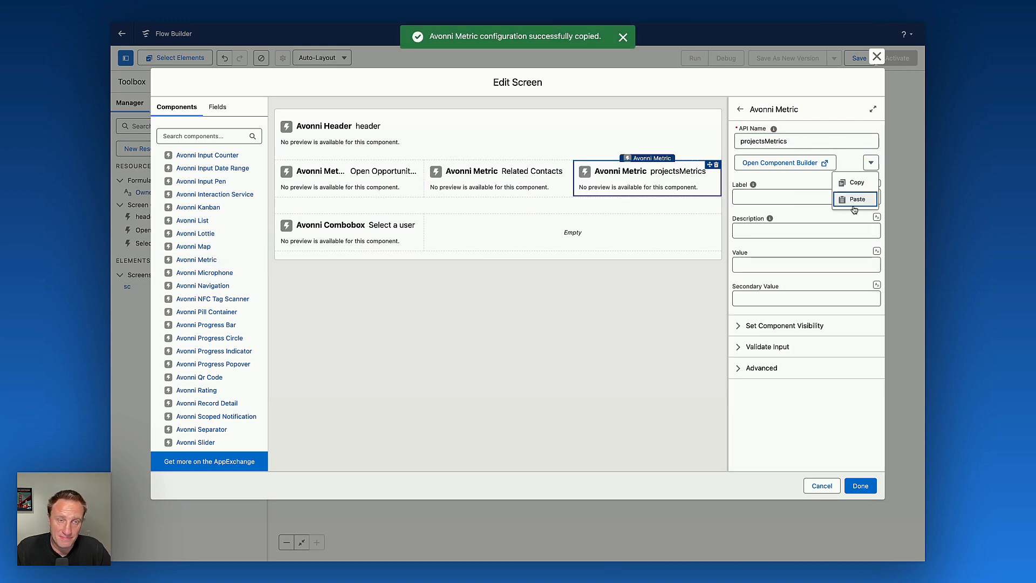
left_click(855, 200)
In the component builder, set the metric's label to Projects, its object to Project and its field to Record ID.
left_click(777, 164)
triple_click(791, 141)
type("Projects")
triple_click(772, 224)
type("project")
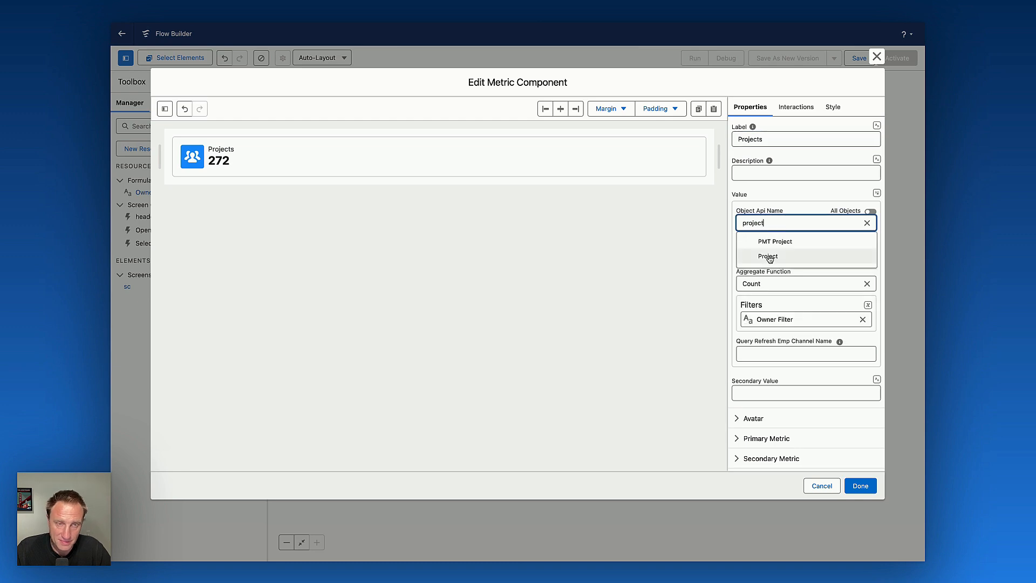
left_click(770, 257)
left_click(782, 254)
scroll(798, 324, "down", 10)
left_click(793, 336)
Map the Owner Filter resource as the Projects metric's filter and close the component builder.
left_click(867, 306)
left_click(790, 318)
left_click(774, 371)
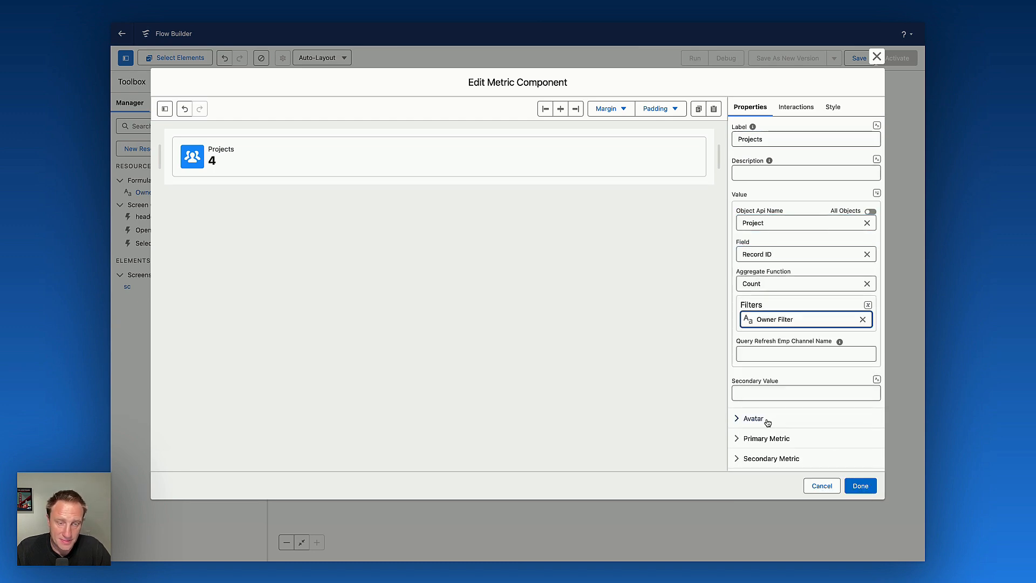
left_click(768, 420)
scroll(768, 419, "down", 4)
left_click(748, 284)
scroll(783, 405, "down", 2)
left_click(791, 443)
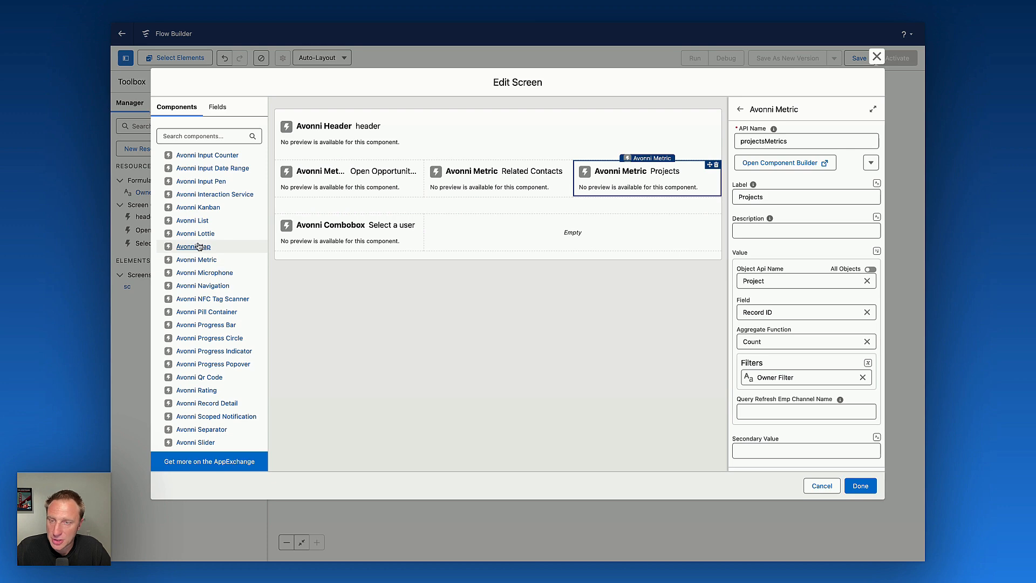
Add an Avonni Map component below the metrics row with API name map and open its component builder.
left_click_drag(195, 247, 477, 206)
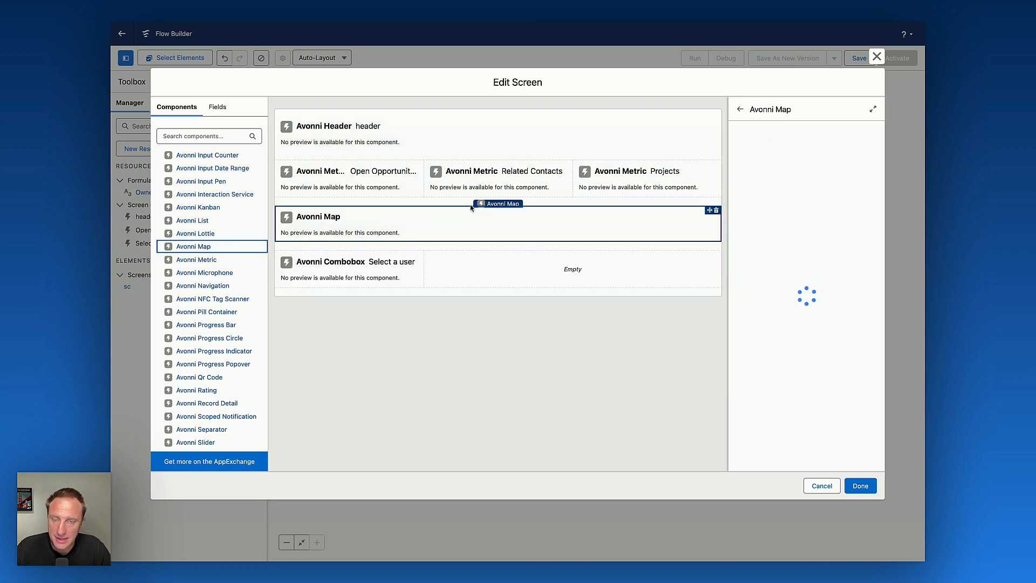
left_click(761, 141)
type("map")
left_click(759, 163)
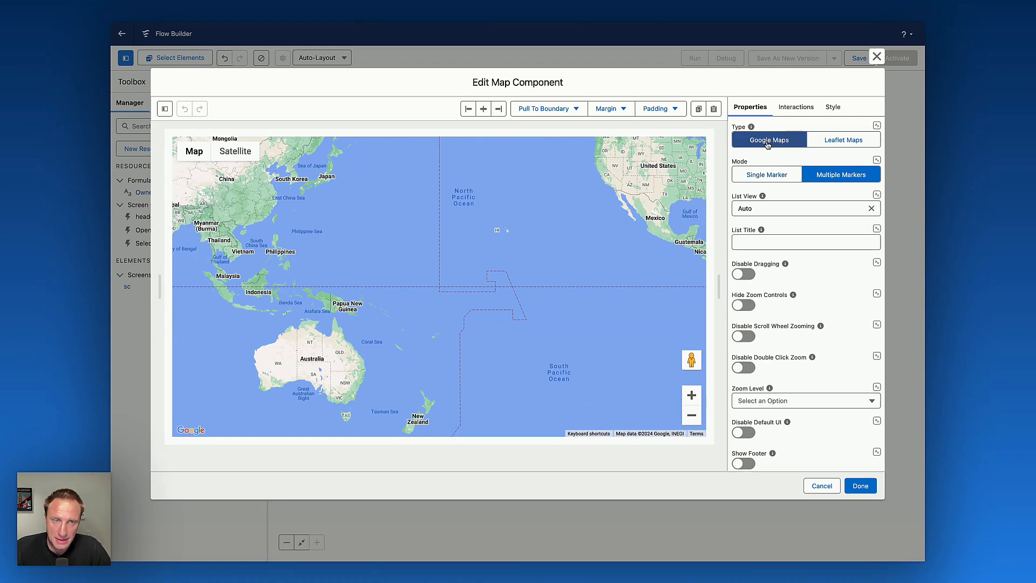
Set the map's list view to Hidden.
left_click(786, 208)
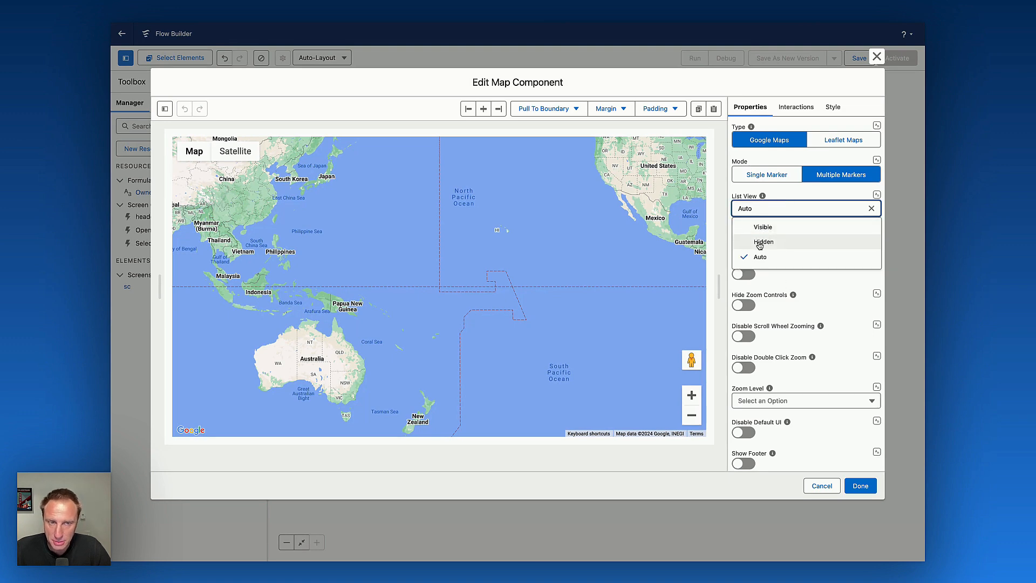
left_click(763, 242)
scroll(803, 285, "down", 5)
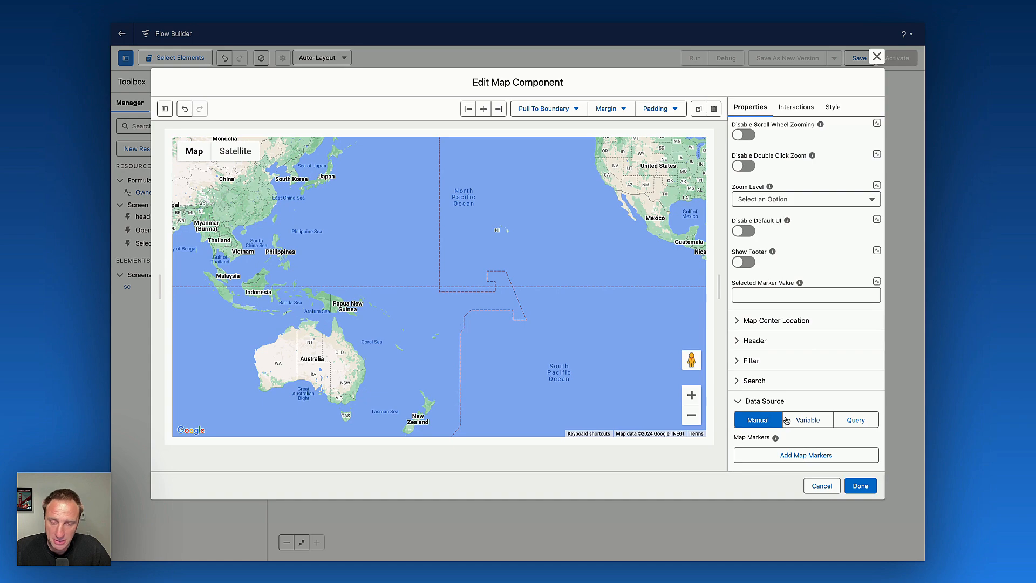
Set the map's data source to a Query on the Account object.
left_click(852, 422)
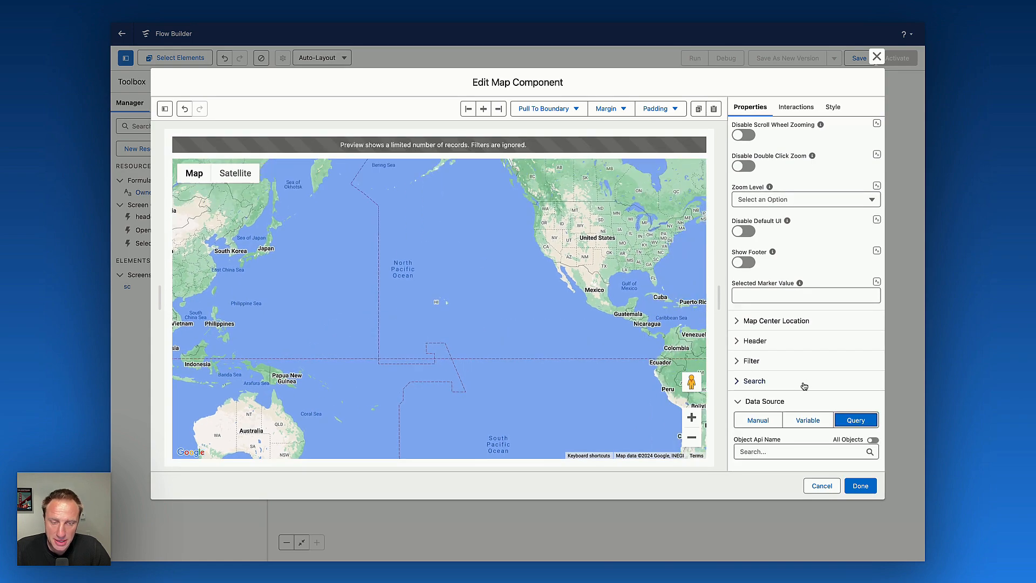
left_click(786, 452)
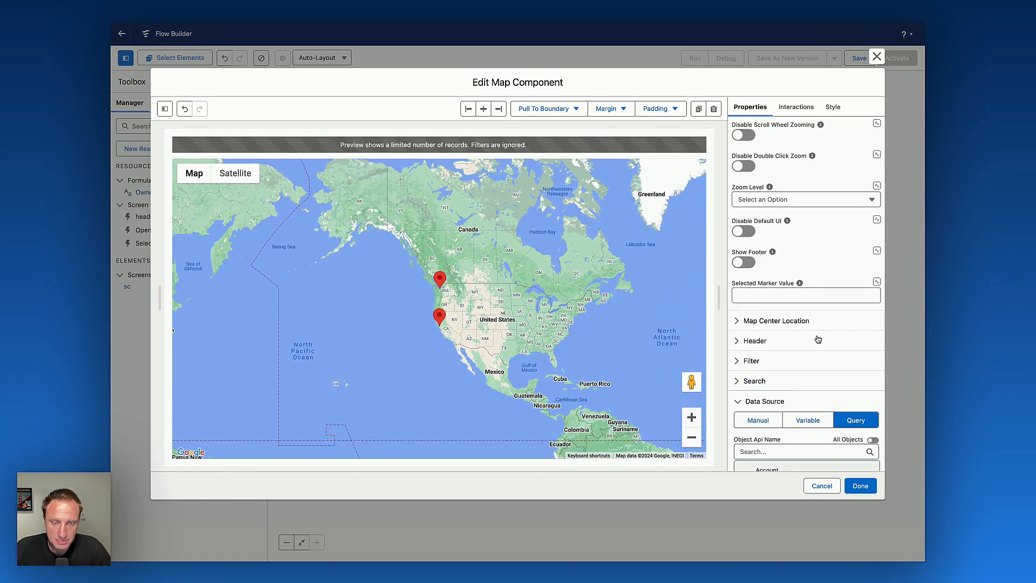
left_click(767, 469)
scroll(821, 378, "down", 5)
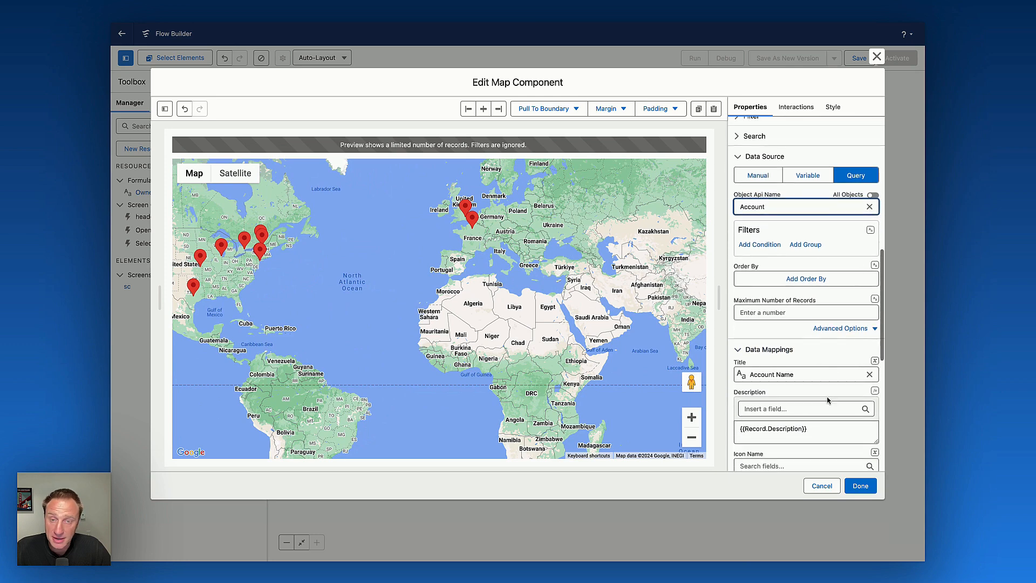
Map the Owner Filter resource as the map query's filter.
left_click(870, 231)
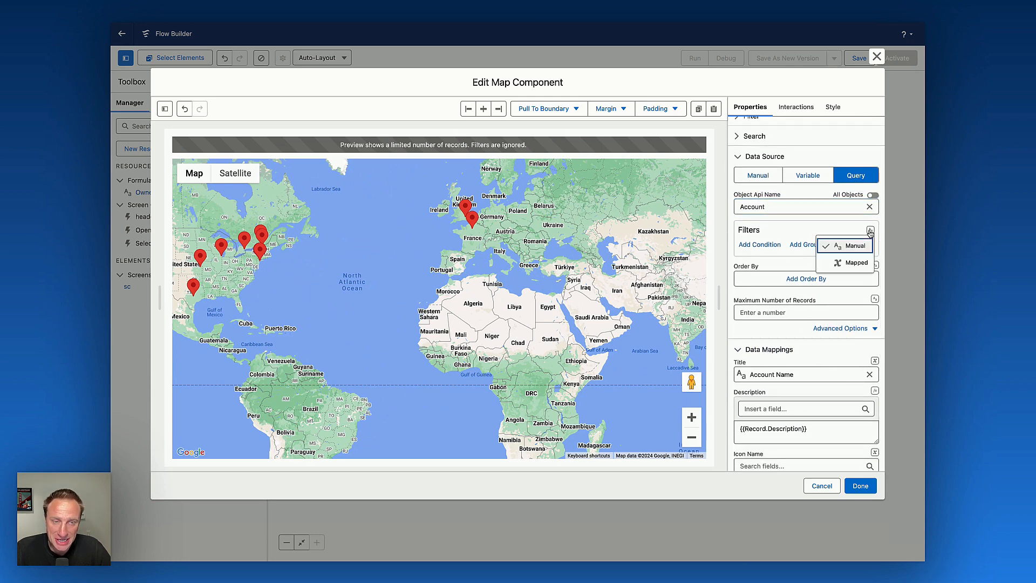
left_click(853, 263)
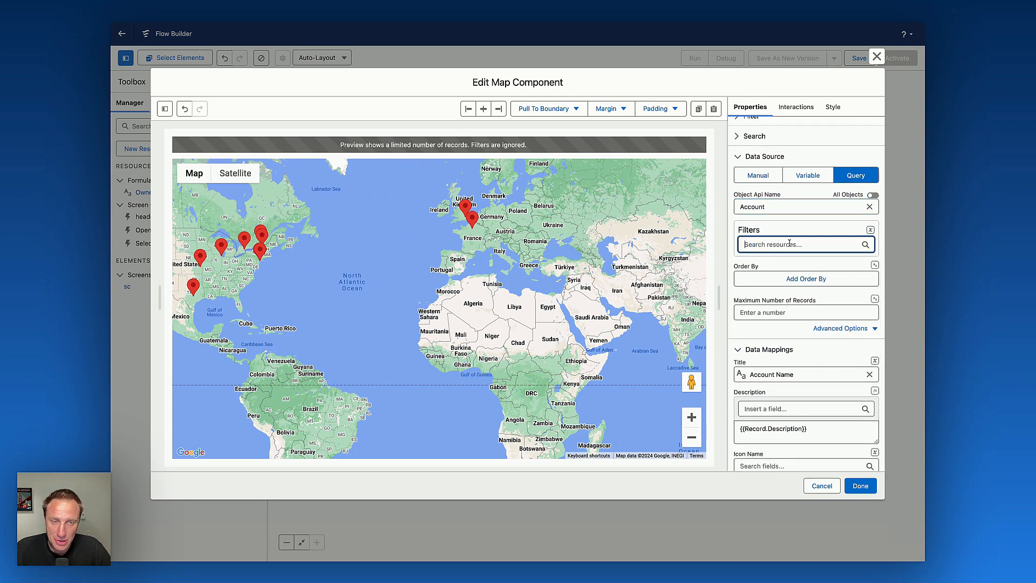
left_click(790, 243)
left_click(799, 231)
left_click(790, 243)
left_click(783, 282)
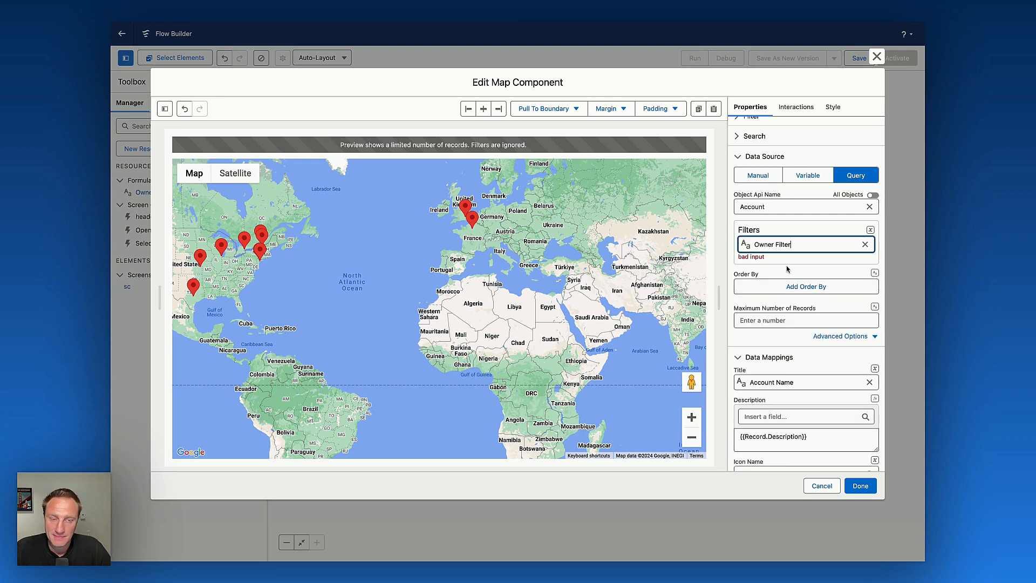
left_click_drag(345, 290, 428, 299)
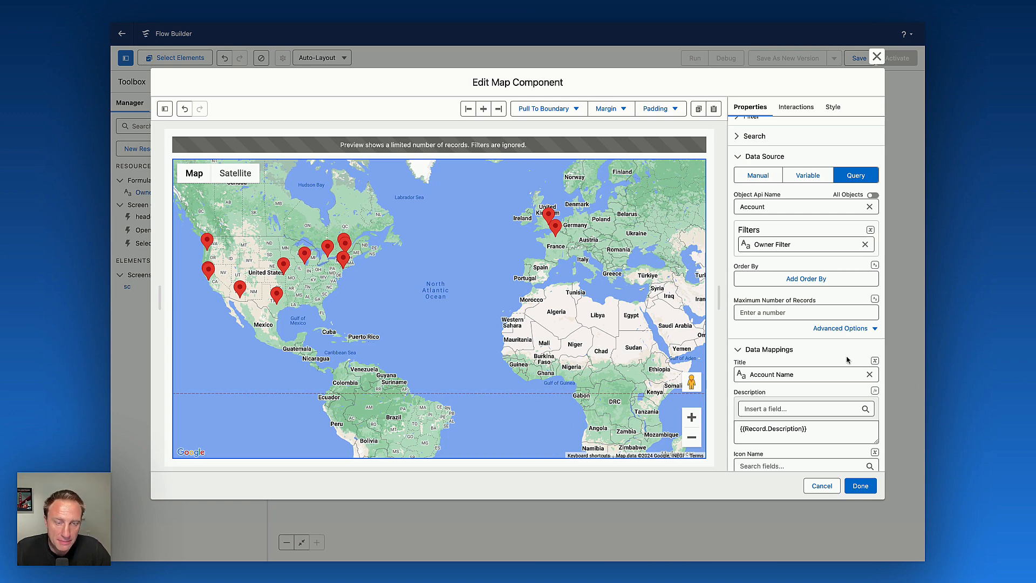
Set the map markers' type to Pin.
scroll(844, 358, "down", 5)
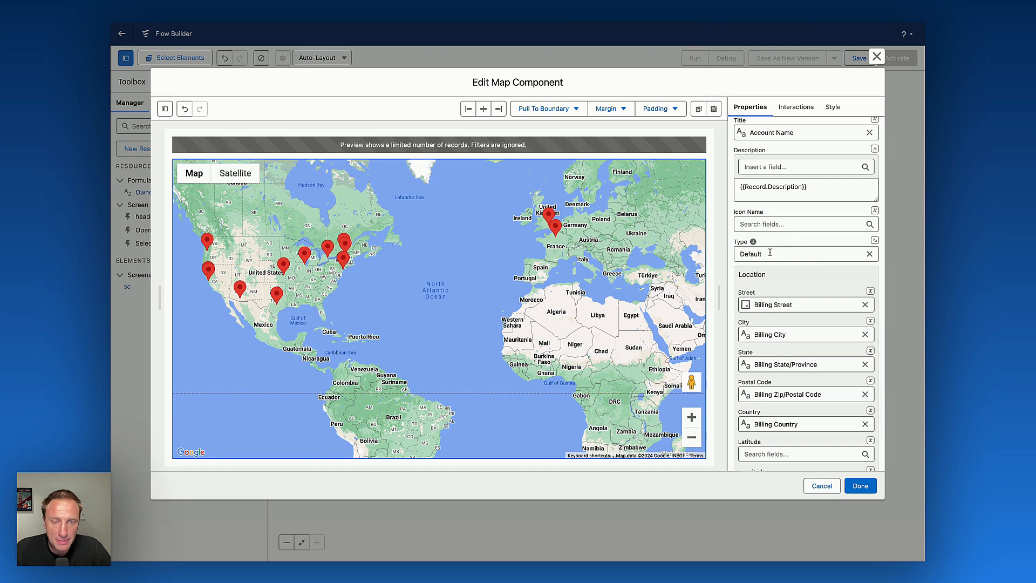
left_click(774, 253)
left_click(763, 334)
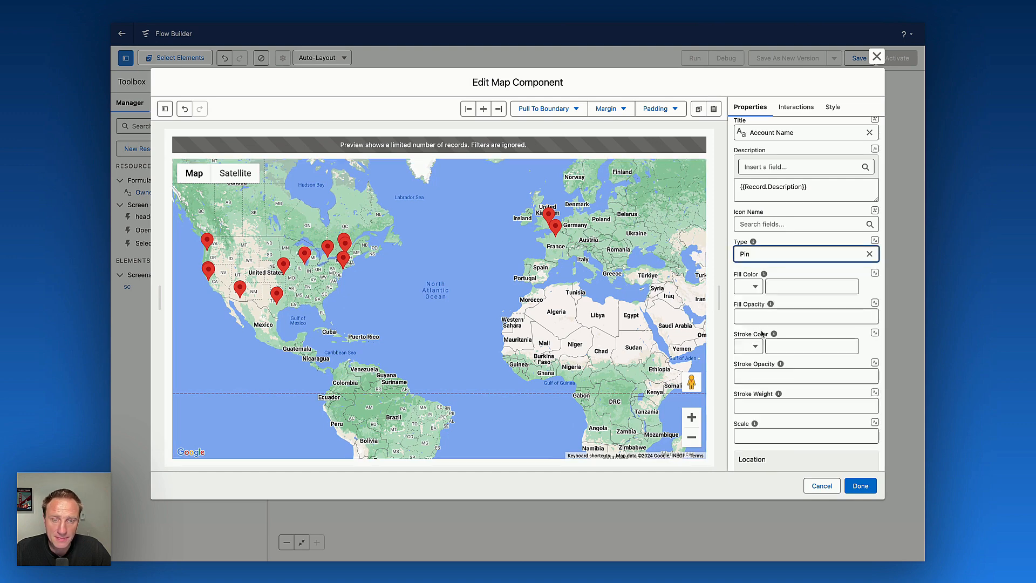
Set the marker fill opacity to 1 and map the marker fill color to the Account's Fill Color field.
left_click(749, 287)
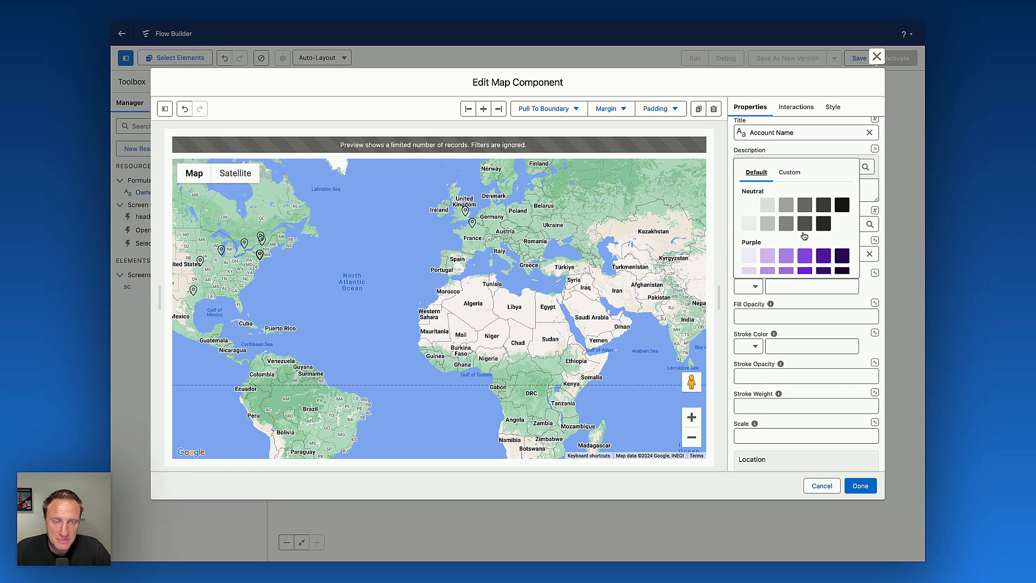
left_click(824, 255)
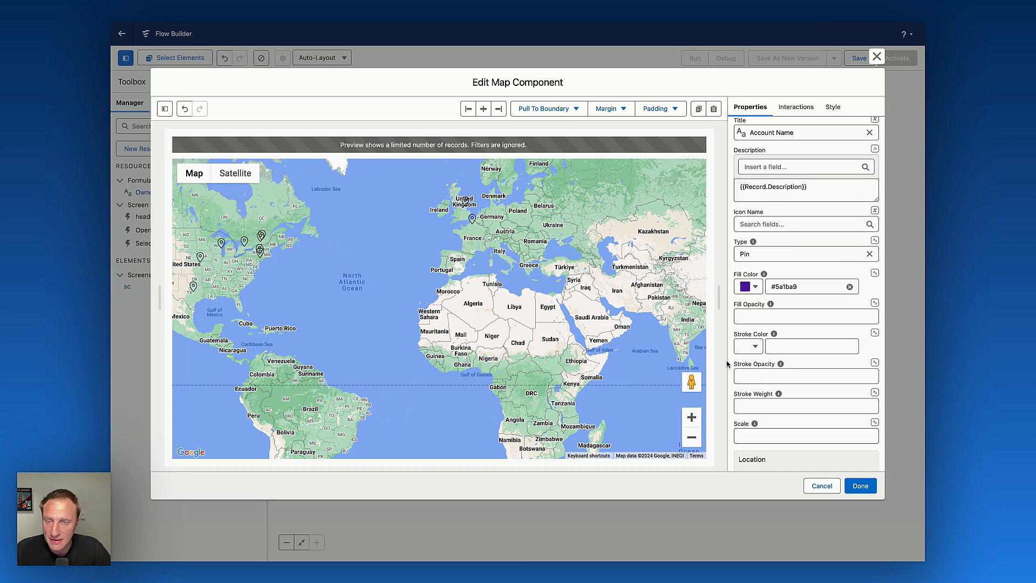
left_click(762, 318)
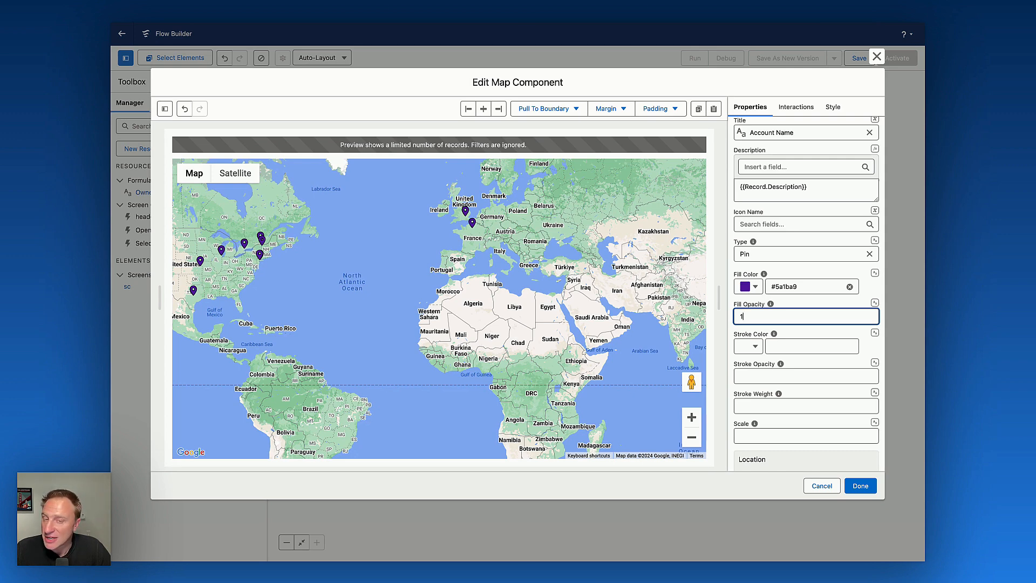
left_click(874, 272)
left_click(861, 305)
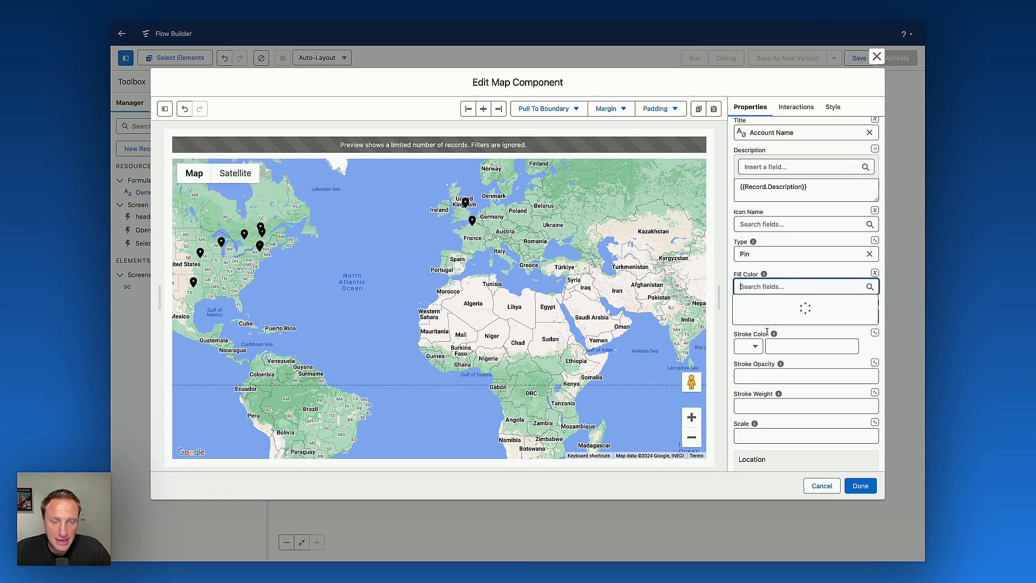
scroll(780, 388, "down", 3)
scroll(780, 388, "down", 5)
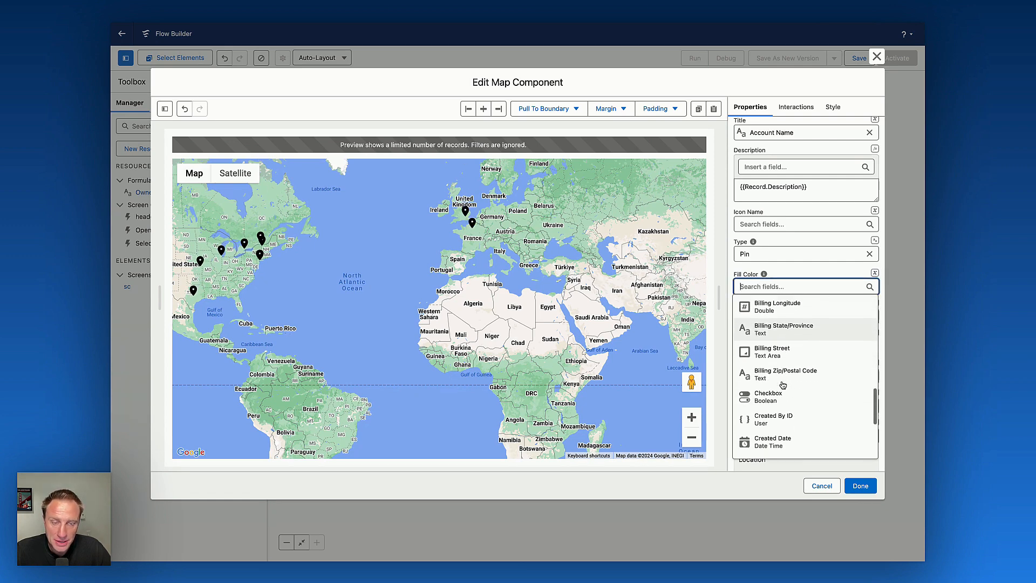
scroll(782, 385, "down", 3)
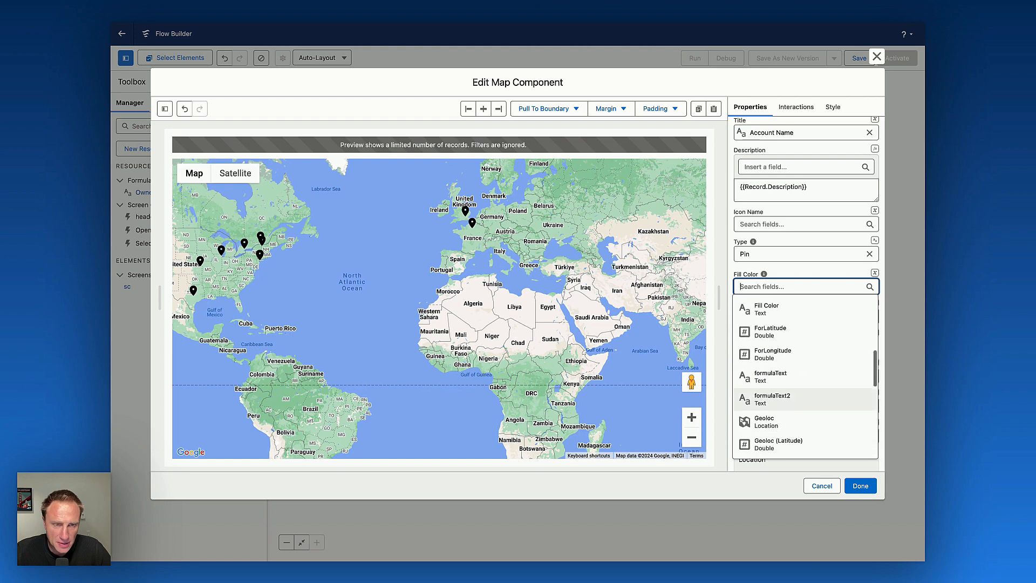
left_click(762, 330)
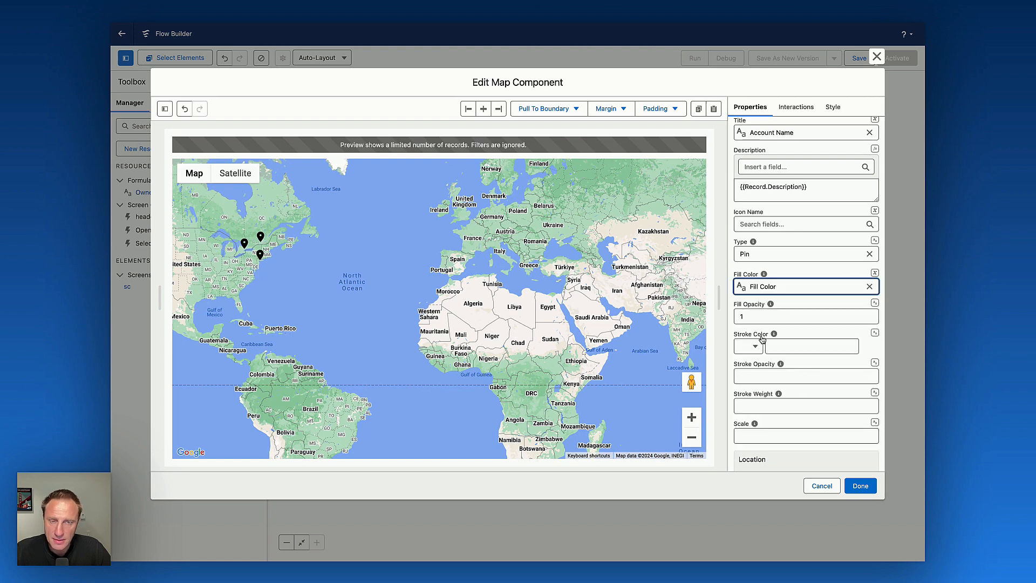
Set the marker scale to 1.25.
left_click_drag(357, 282, 529, 264)
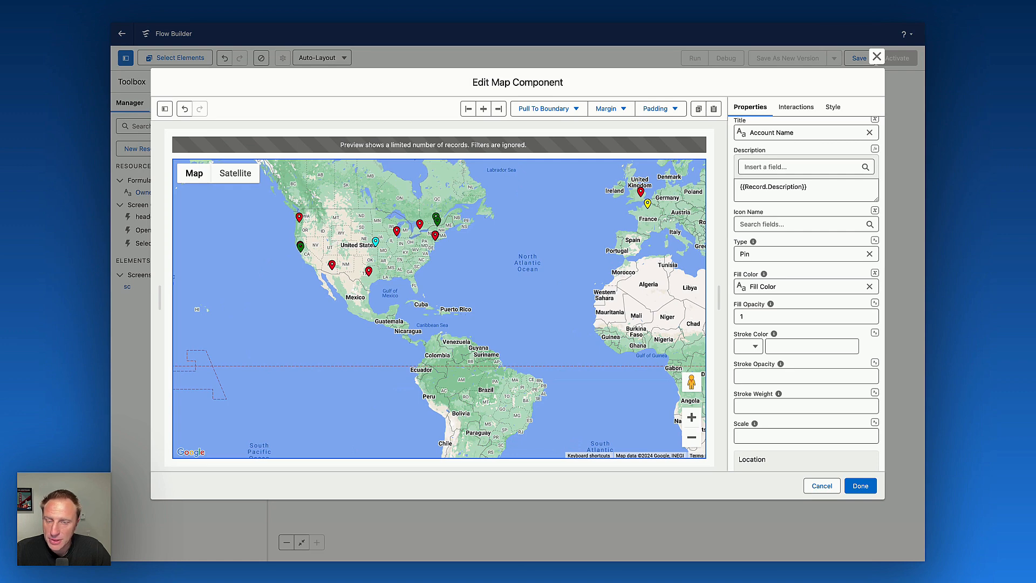
left_click(776, 437)
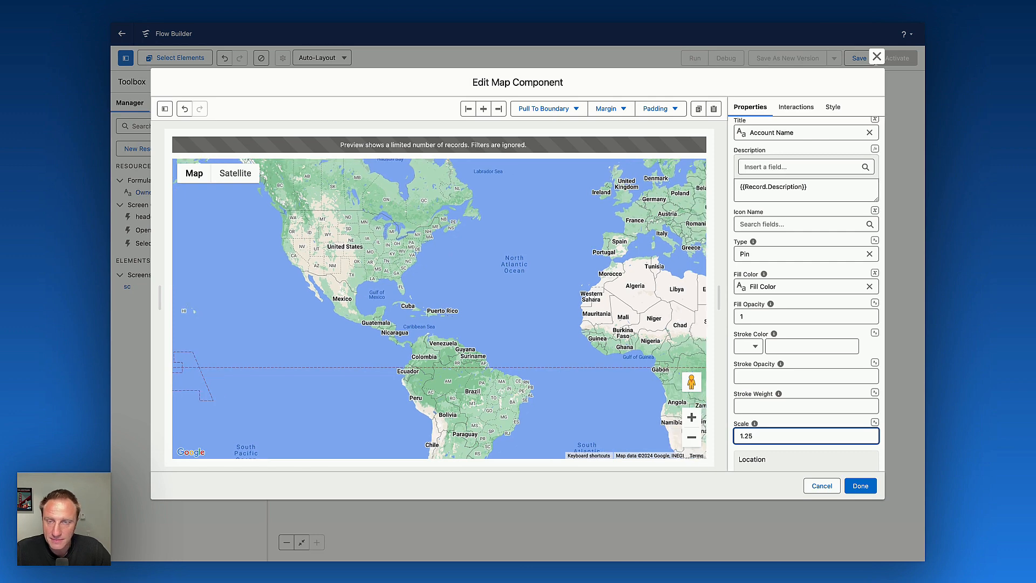
left_click_drag(616, 273, 441, 292)
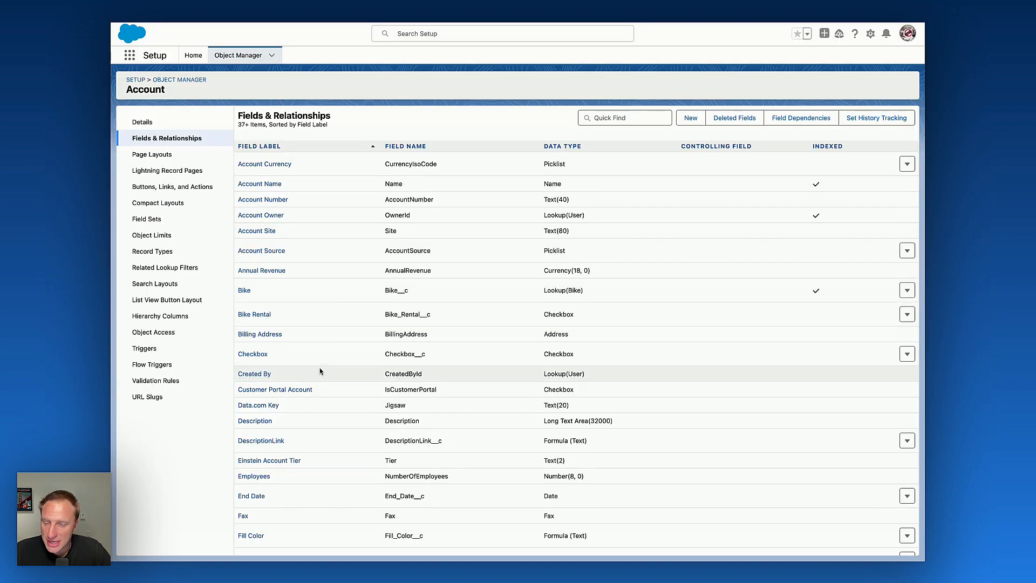
Examine the Account Fill Color formula field's definition in Object Manager.
scroll(307, 381, "down", 3)
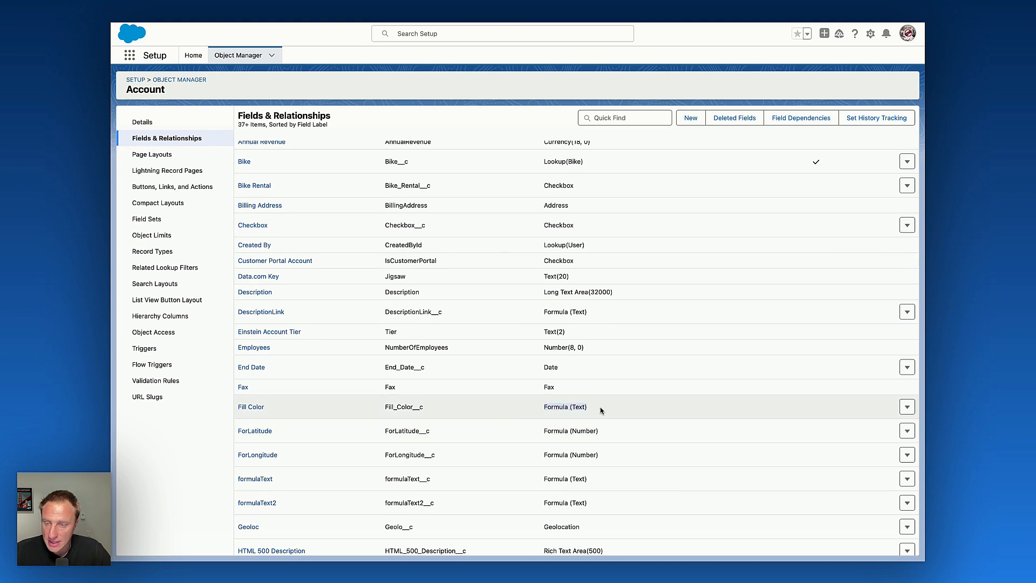
left_click(251, 410)
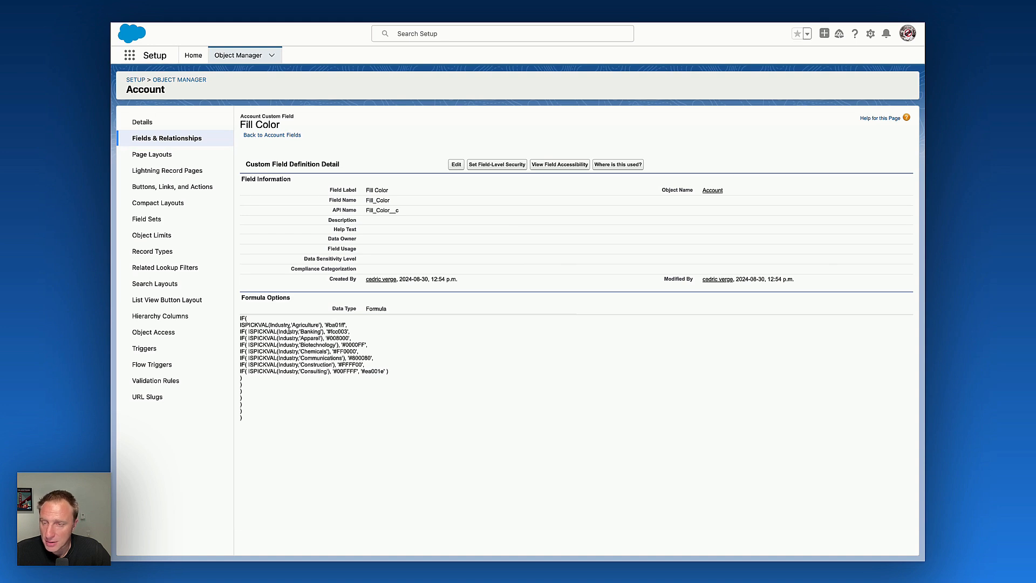
mouse_move(329, 331)
left_mouse_down()
mouse_move(347, 331)
mouse_move(327, 338)
left_mouse_up()
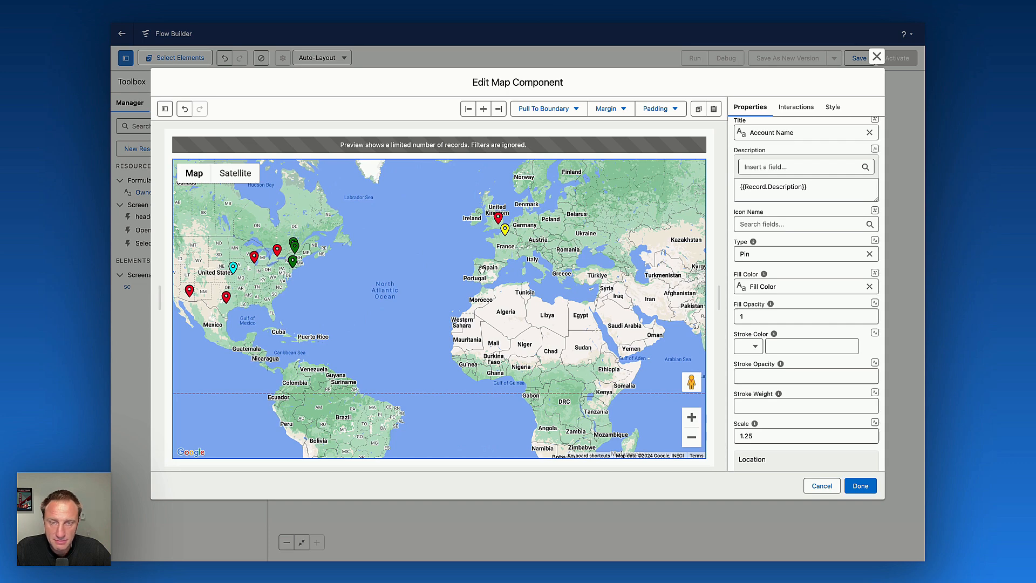
Set the map's height to 500 px in its style settings and close the component builder.
scroll(802, 372, "down", 5)
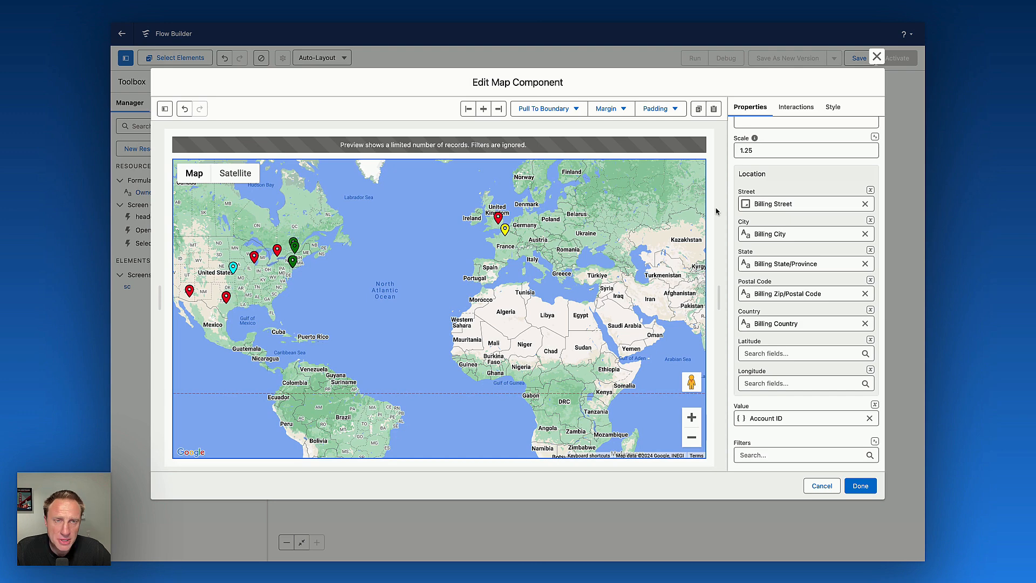
left_click(834, 107)
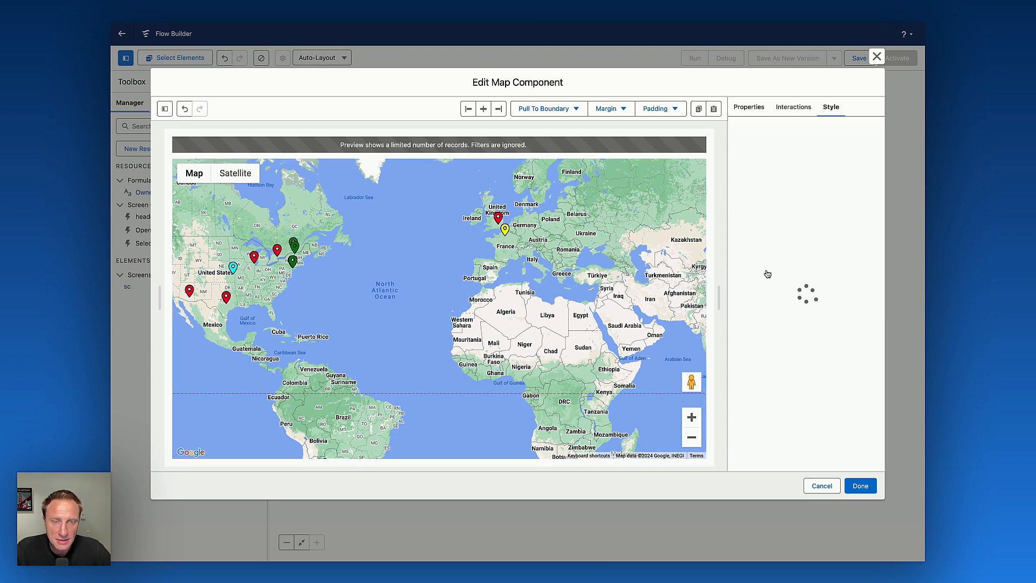
left_click(750, 191)
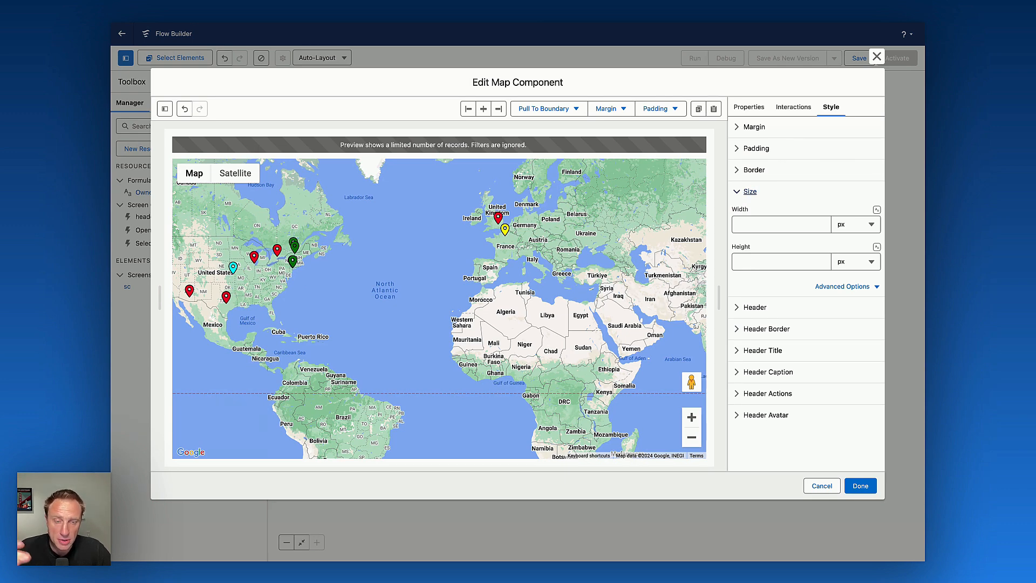
left_click(781, 262)
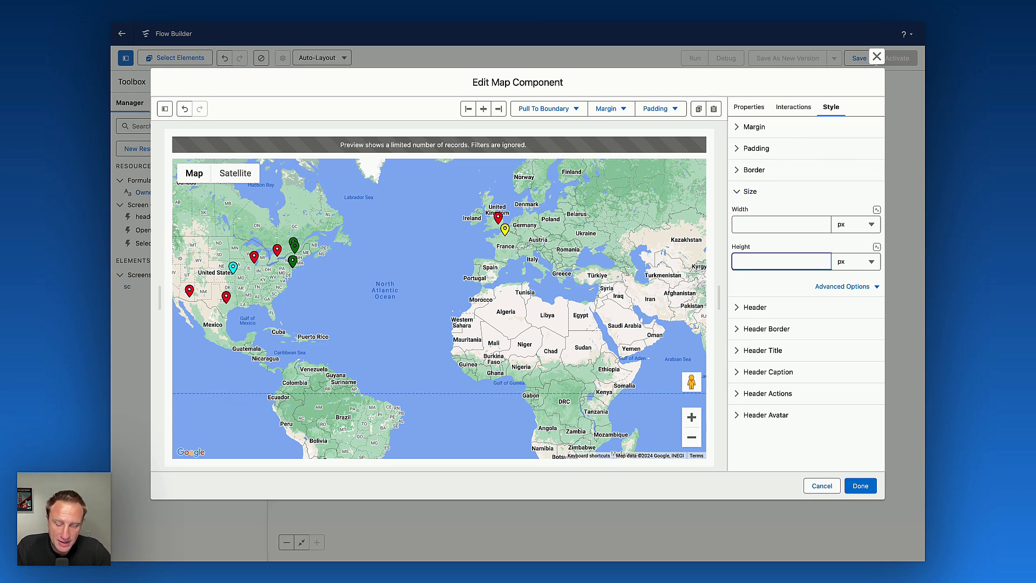
type("500")
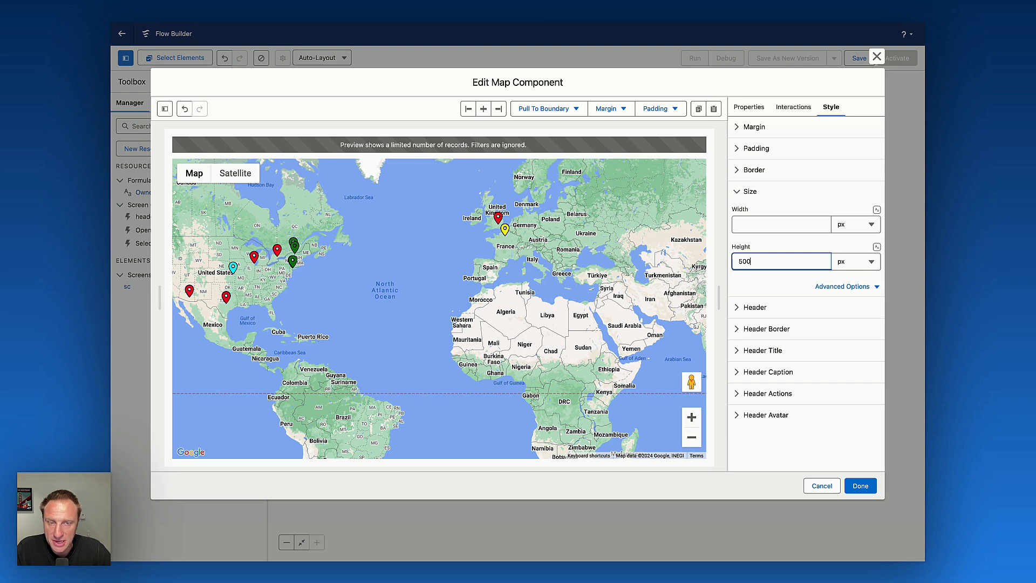
left_click(766, 282)
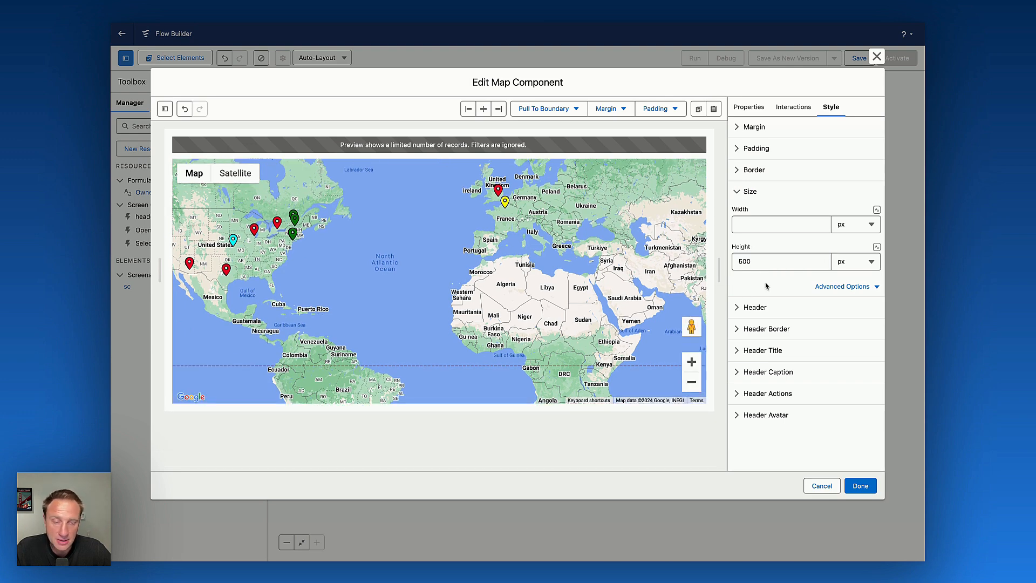
left_click(860, 485)
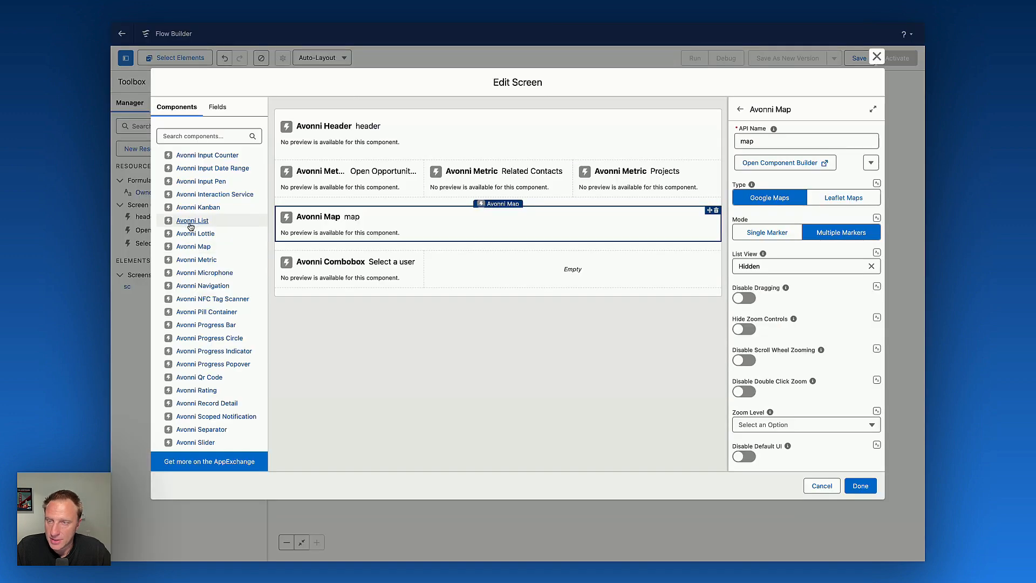
Add an Avonni Data Table below the user picker with API name dataTable and open its component builder.
scroll(203, 259, "up", 3)
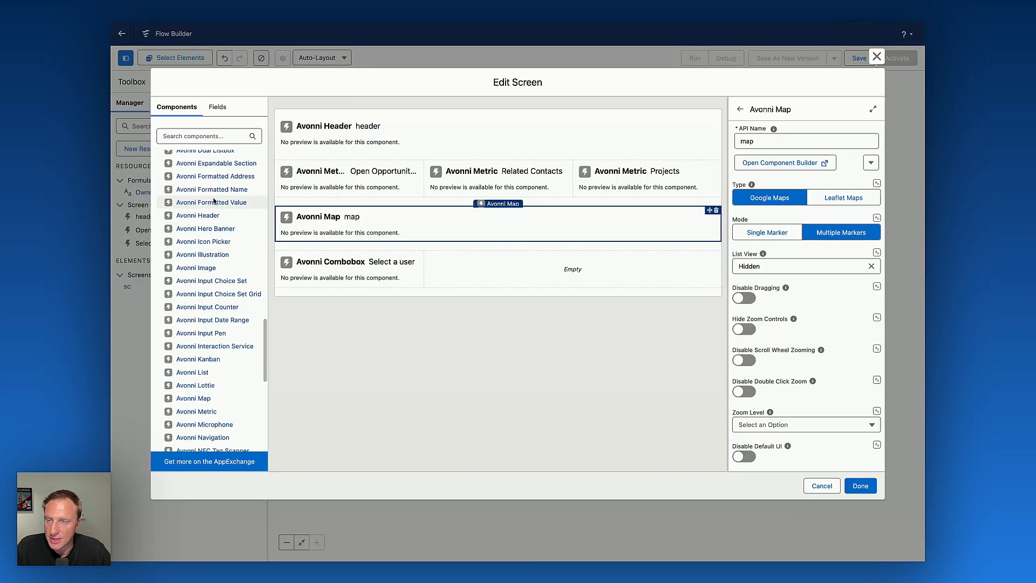
left_click_drag(205, 172, 487, 290)
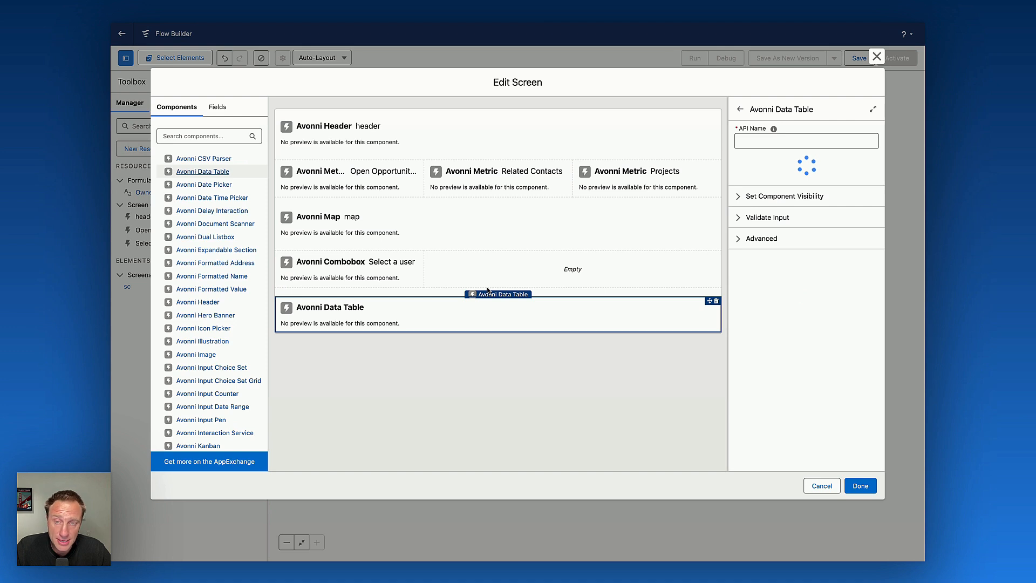
left_click(807, 141)
type("dataTab")
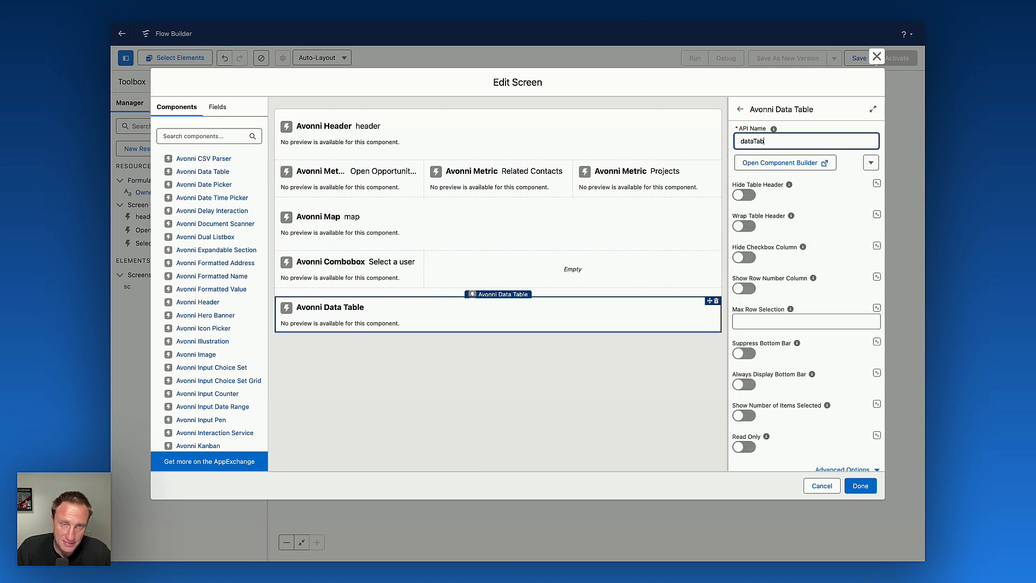
type("le")
left_click(781, 162)
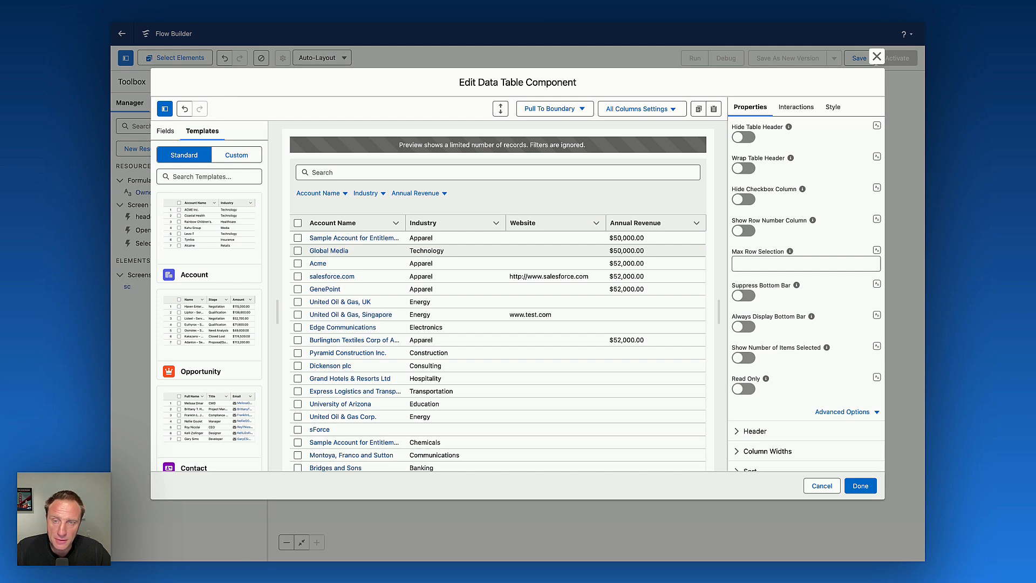
Hide the data table's checkbox column, map its query filter to the Owner Filter formula, and close the builder.
left_click(744, 199)
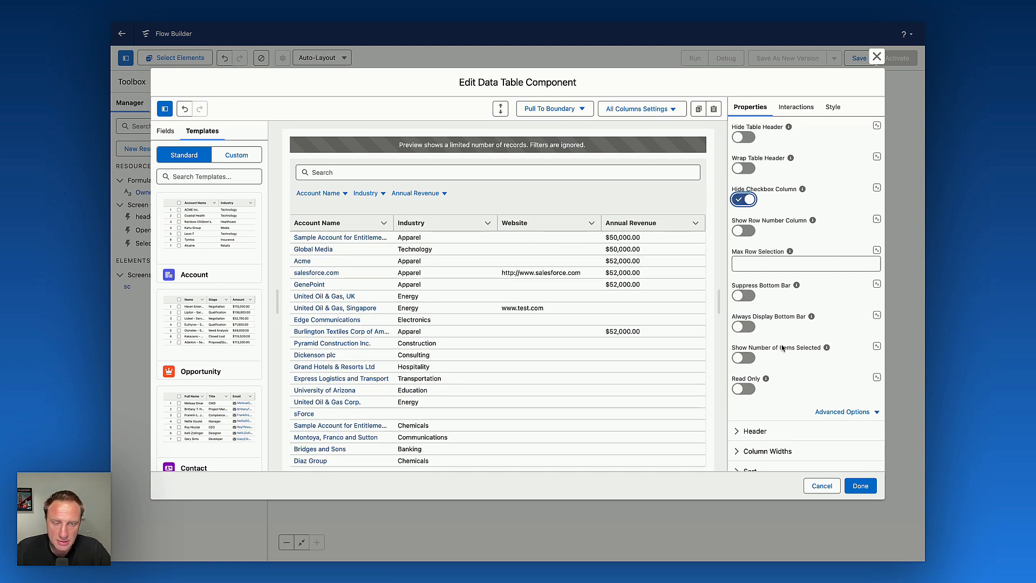
scroll(781, 210, "down", 10)
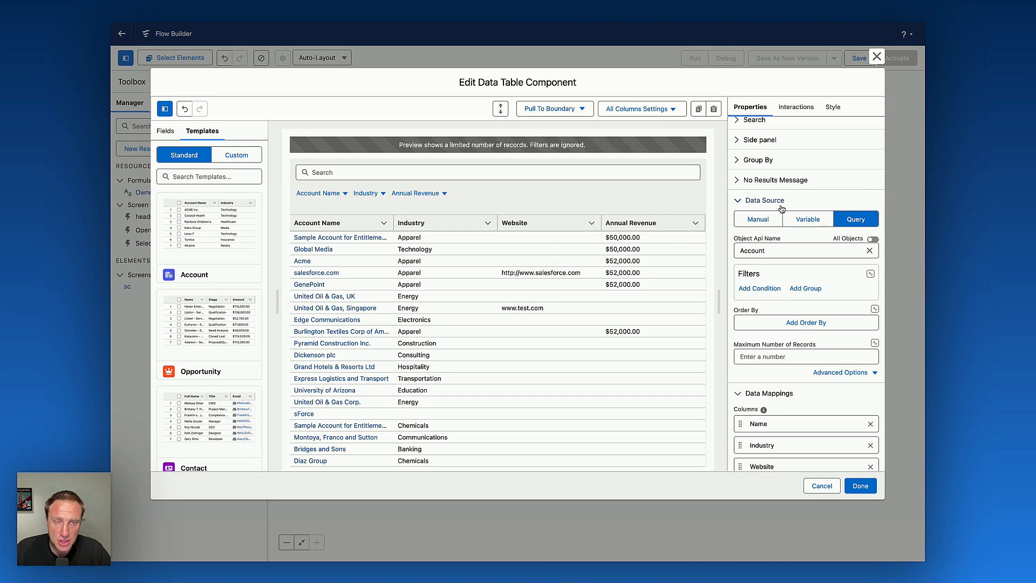
left_click(870, 275)
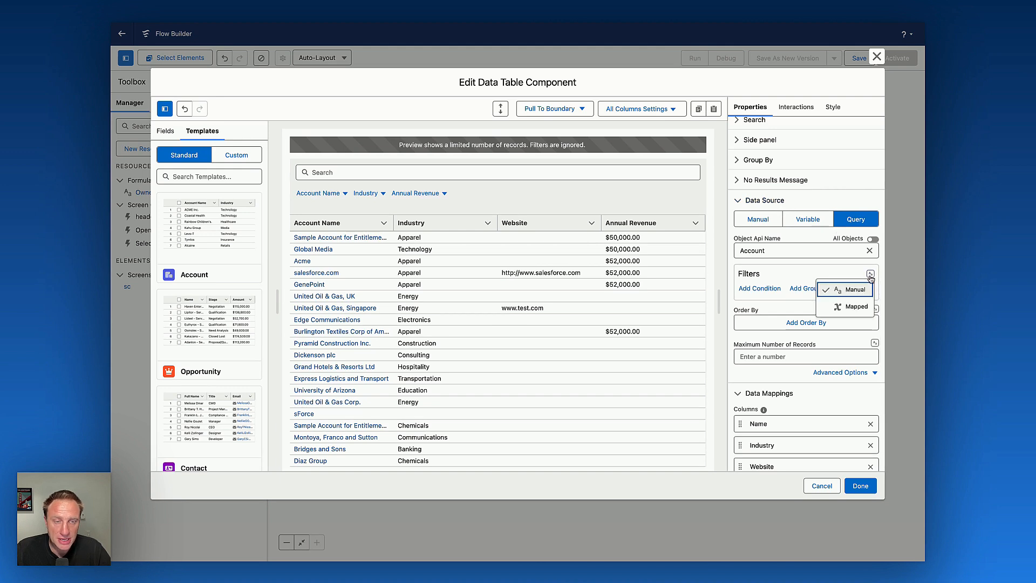
left_click(849, 307)
left_click(781, 288)
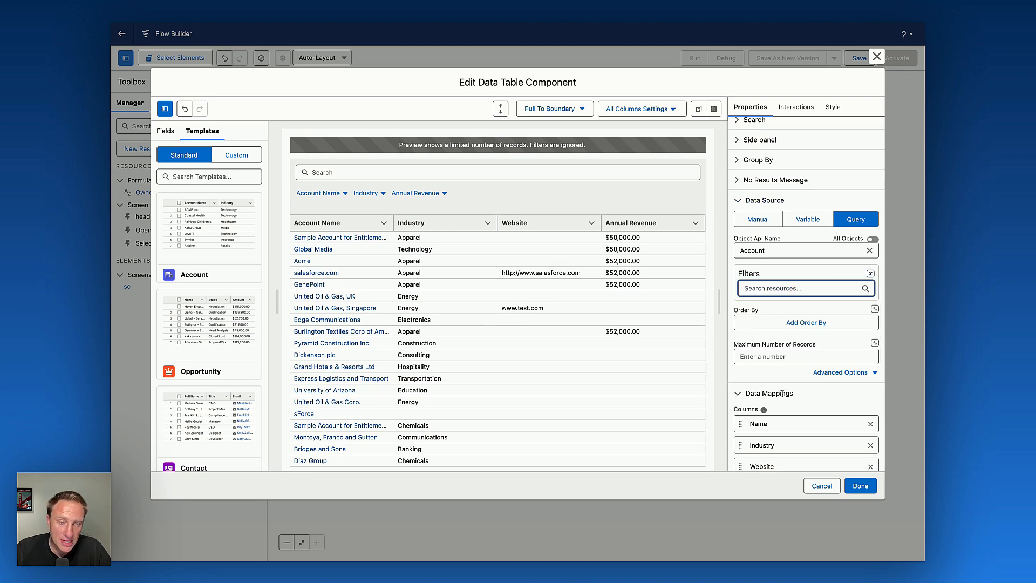
left_click(782, 323)
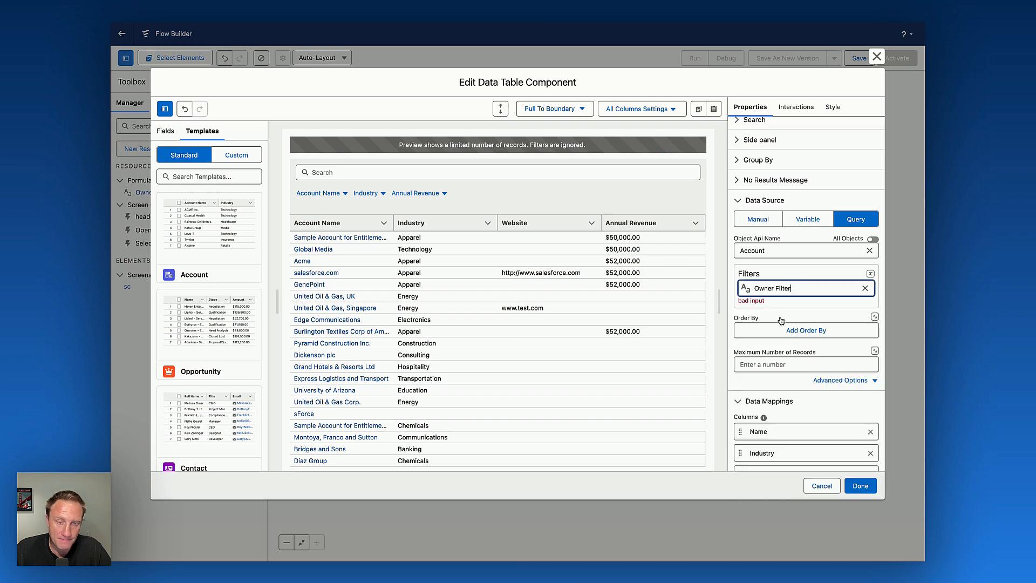
left_click(861, 485)
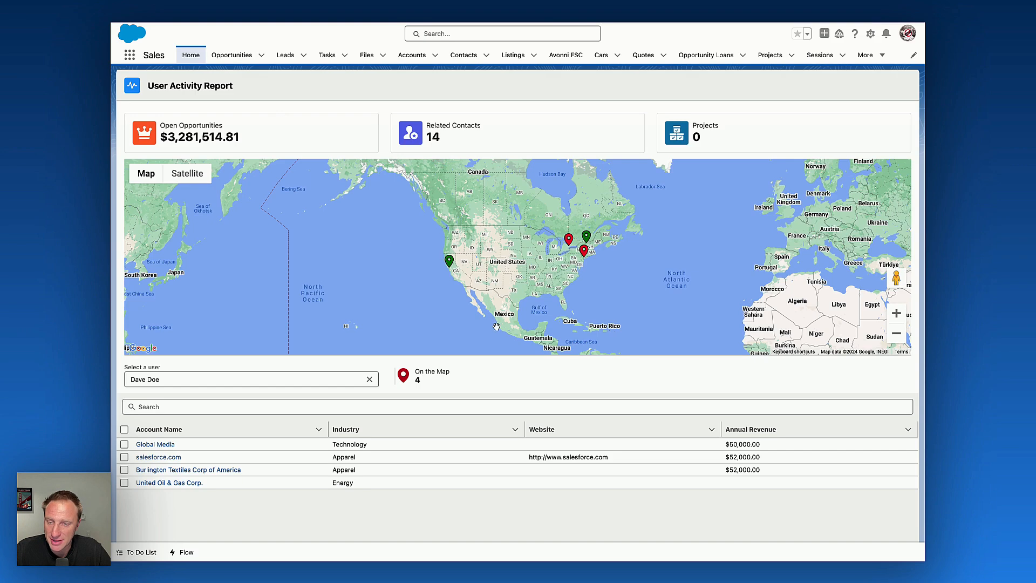
Add an Avonni Metric beside the user picker with API name mapMetric and open its component builder.
left_click_drag(388, 371, 390, 371)
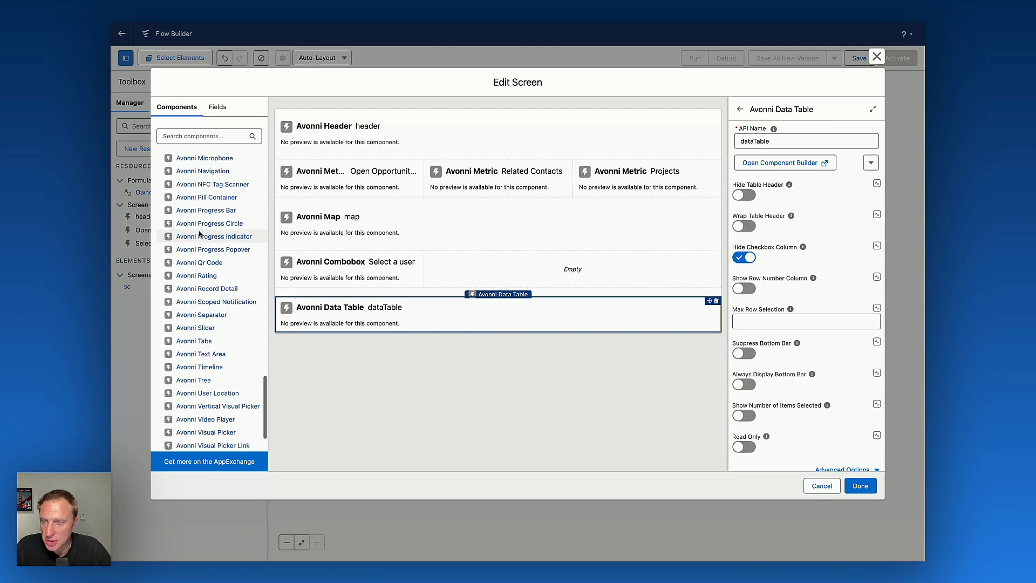
scroll(203, 237, "up", 4)
left_click_drag(203, 330, 546, 252)
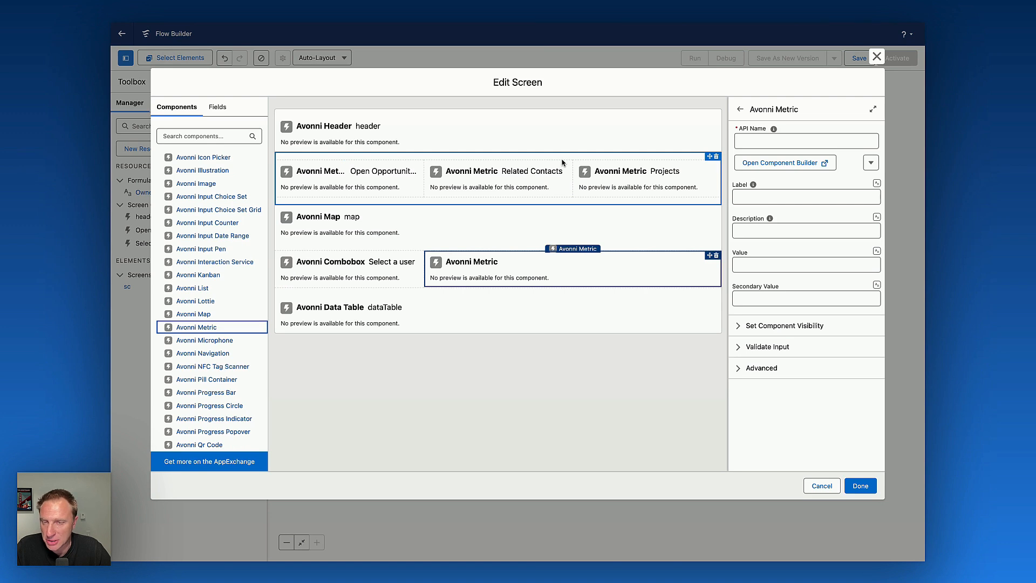
left_click(778, 144)
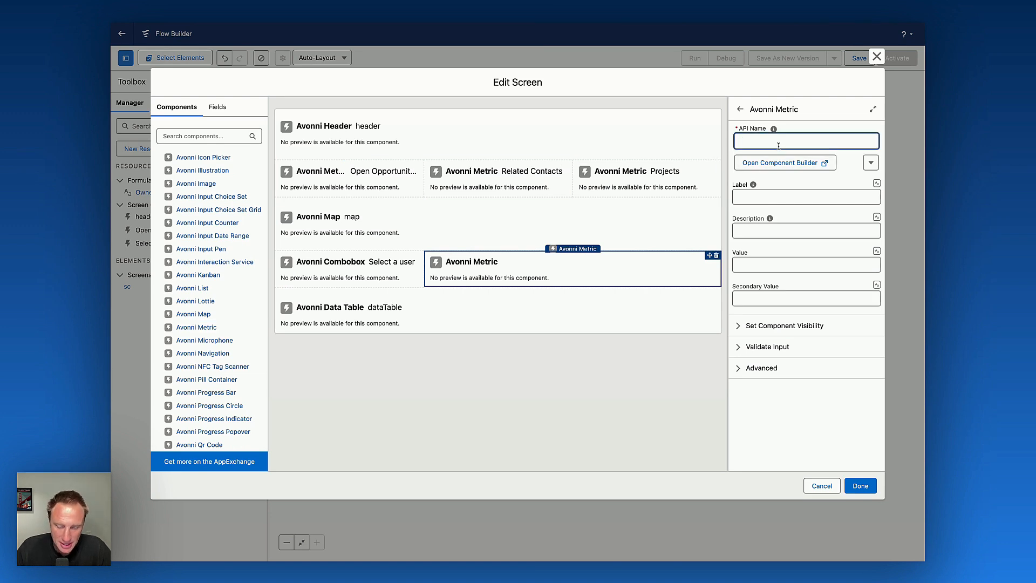
type("mapMetric")
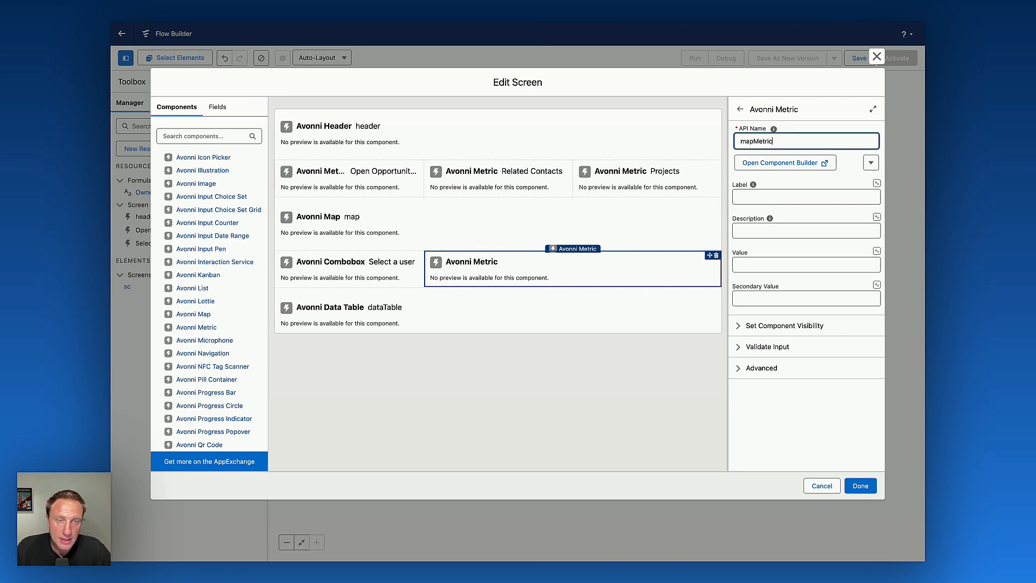
left_click(772, 163)
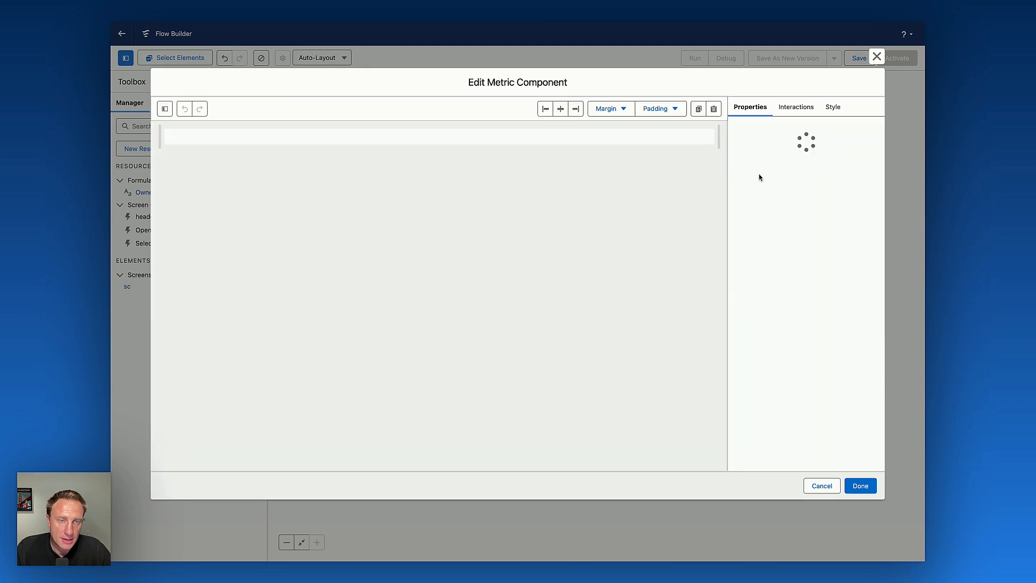
Label the metric On the Map and set its value to a Count of Account ID on the Account object.
left_click(808, 135)
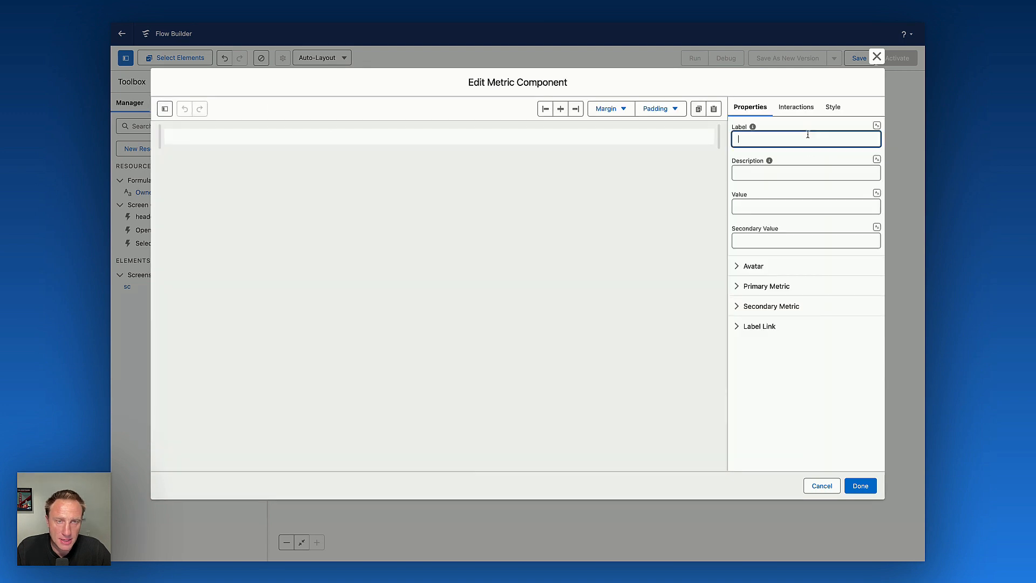
type("On the Ma")
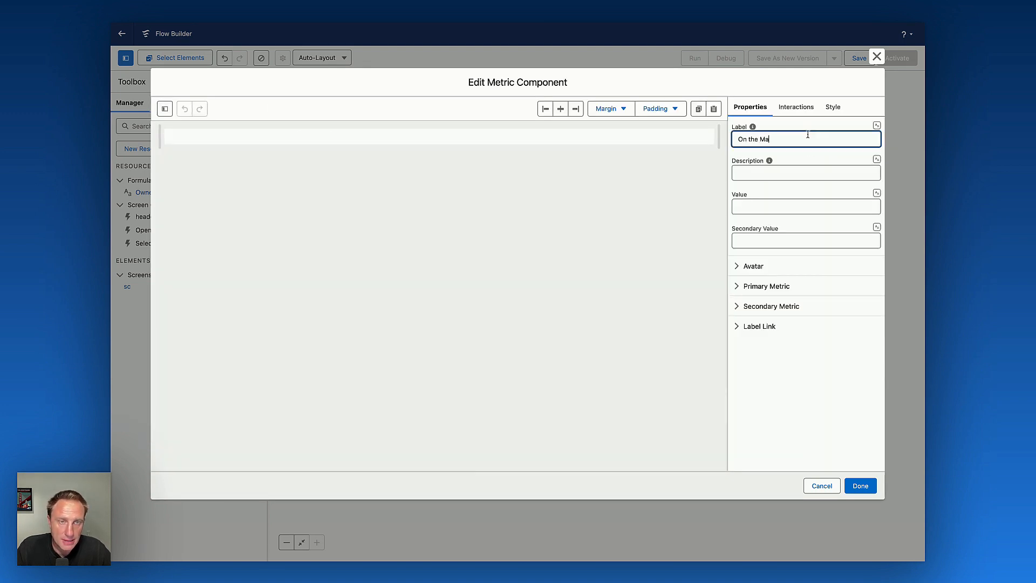
type("p")
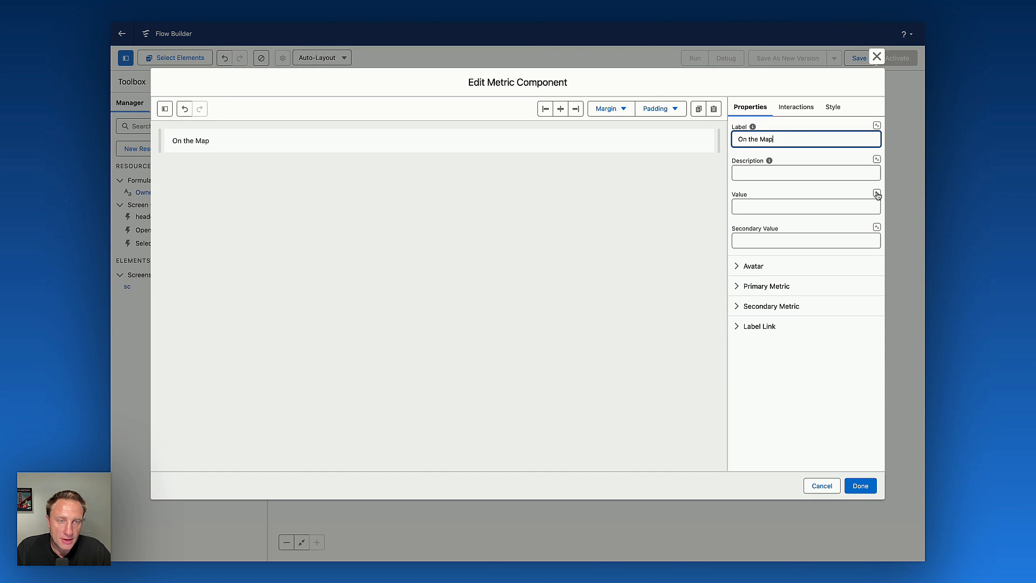
left_click(877, 194)
left_click(857, 243)
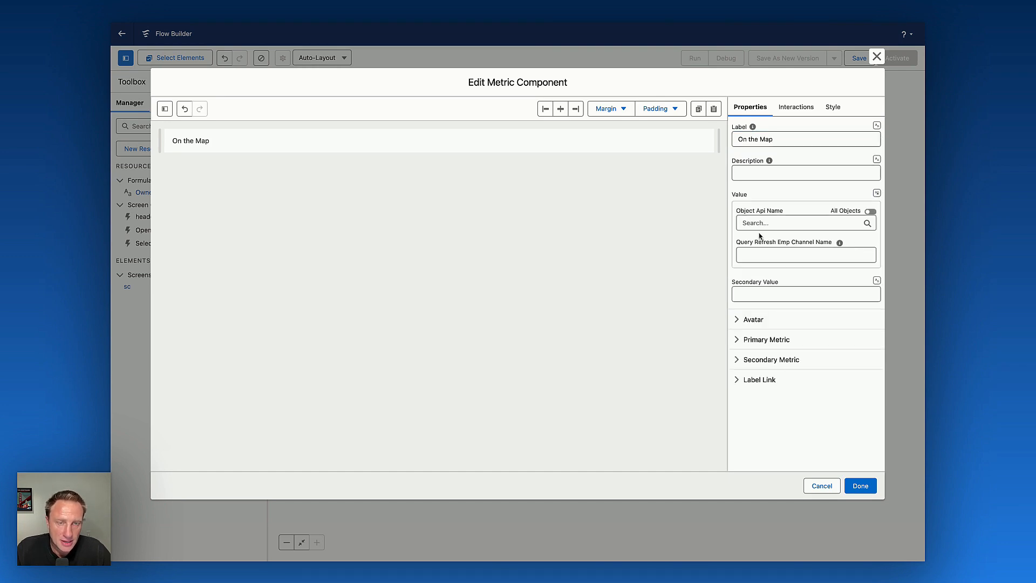
left_click(760, 223)
left_click(770, 243)
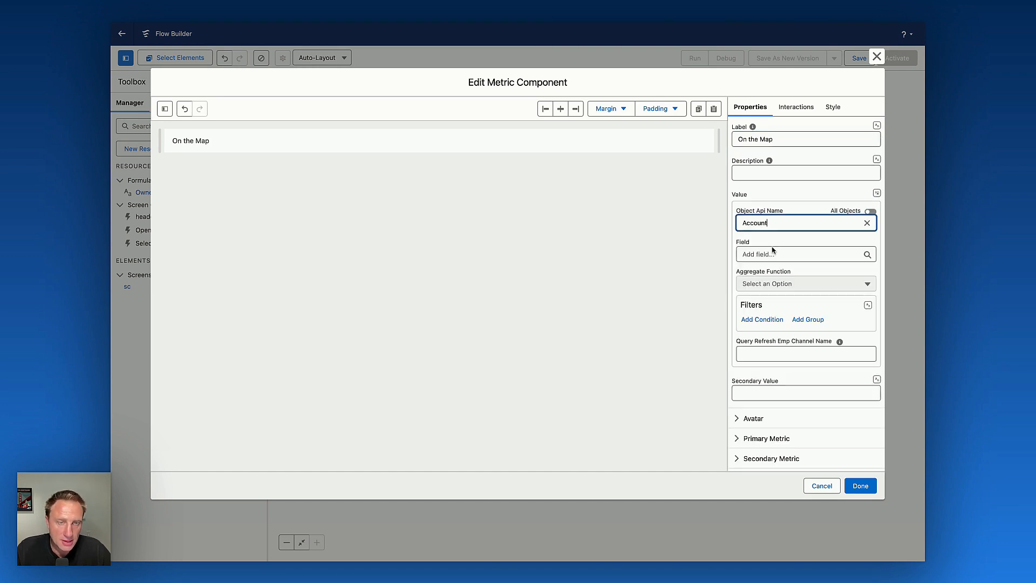
left_click(773, 254)
left_click(793, 300)
left_click(785, 286)
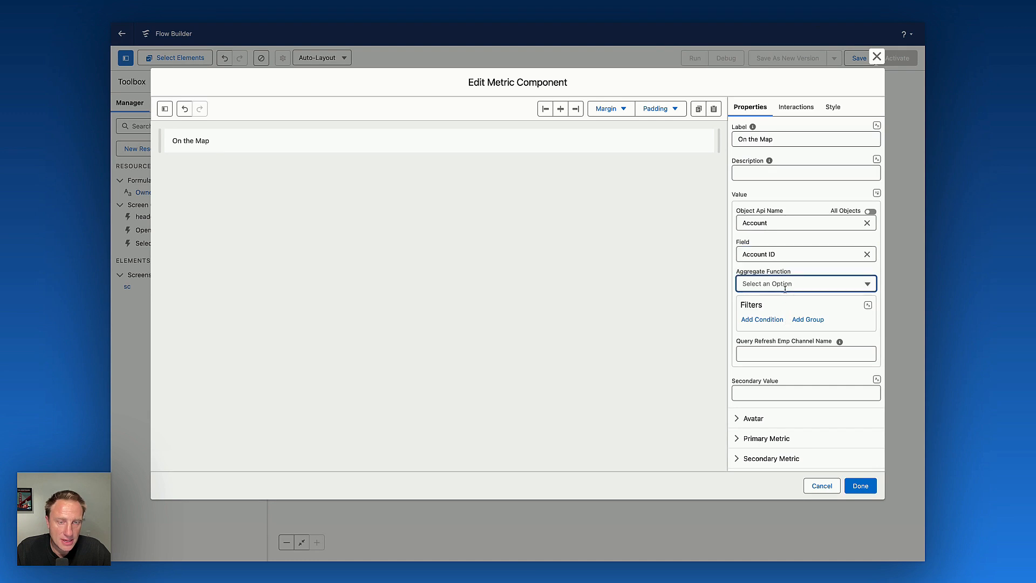
left_click(777, 301)
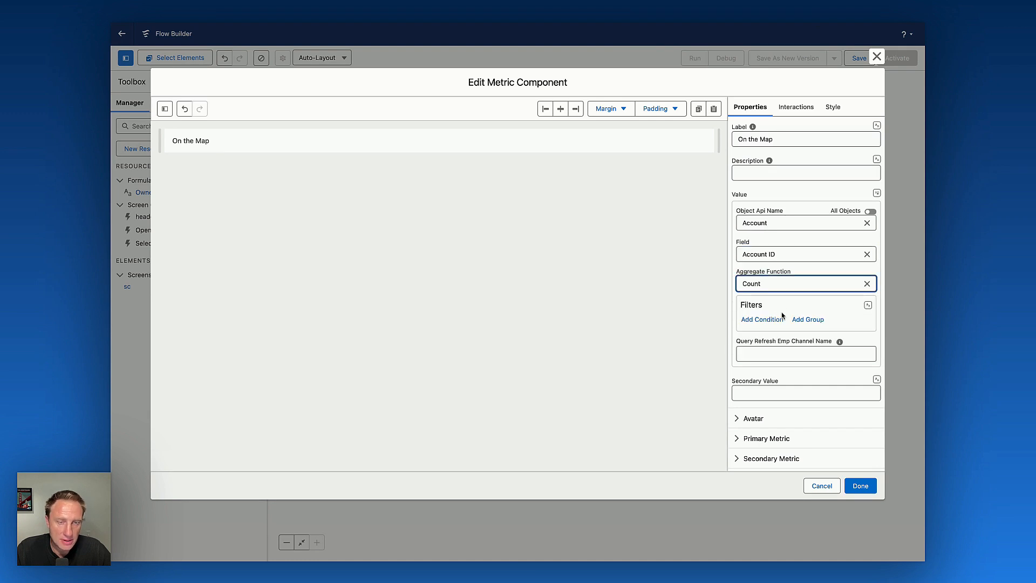
Map the metric's query filter to the Owner Filter formula.
left_click(866, 306)
left_click(841, 338)
left_click(829, 315)
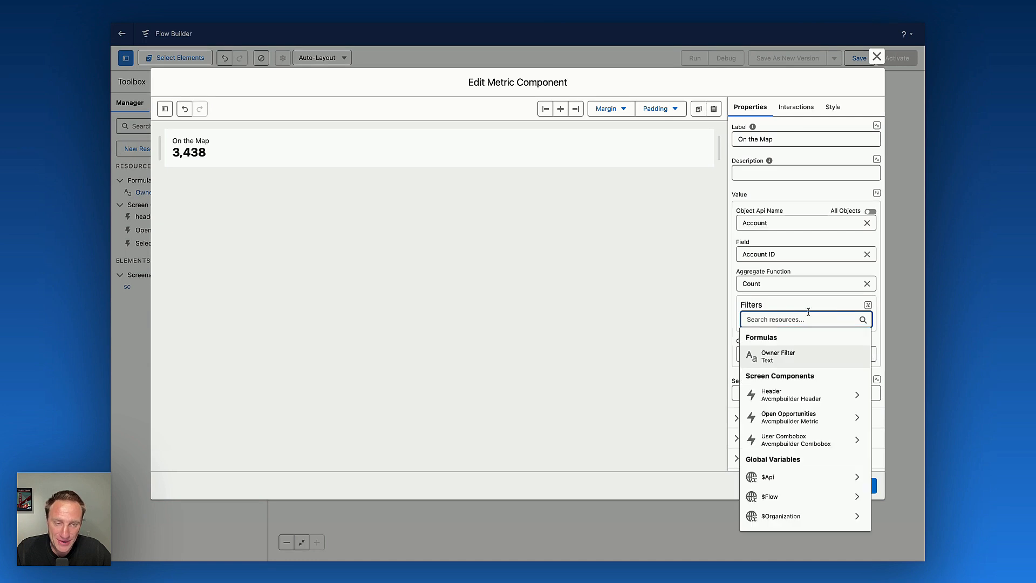
left_click(788, 351)
left_click(632, 310)
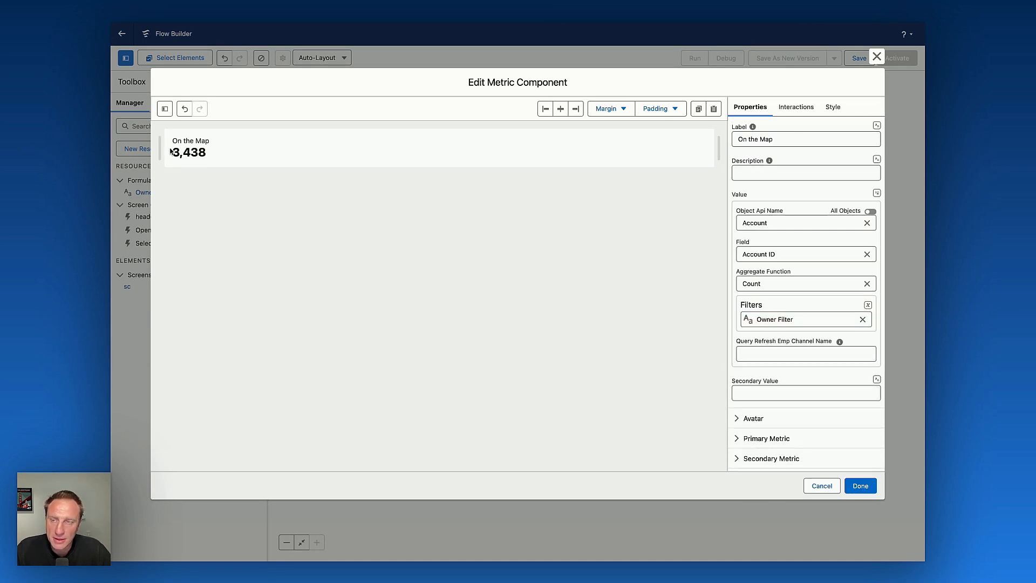
Set the metric's avatar icon to utility:checkin.
scroll(751, 399, "down", 1)
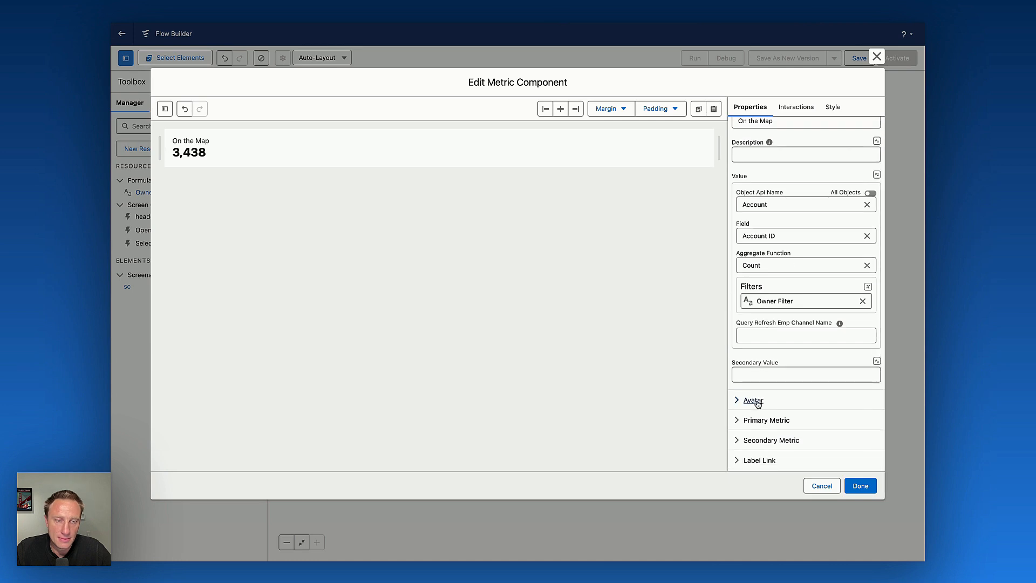
left_click(754, 398)
scroll(750, 269, "down", 5)
left_click(751, 266)
type("checki")
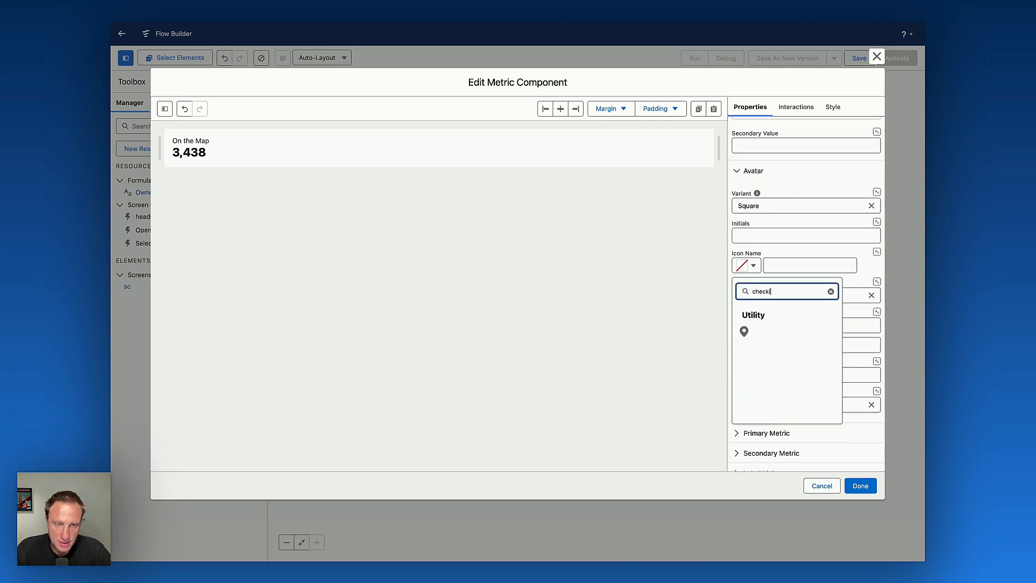
left_click(744, 330)
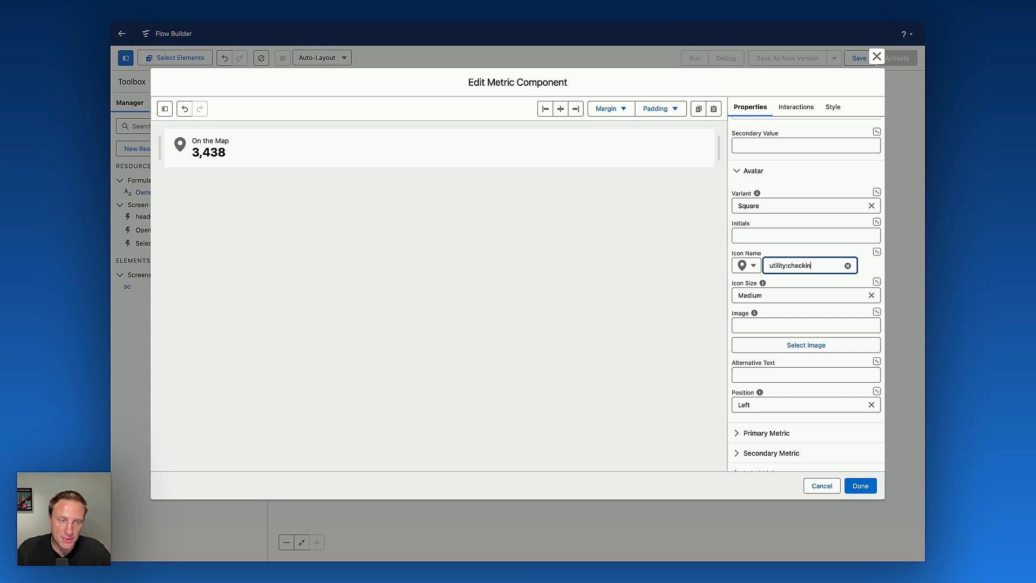
Set the metric's top margin to Large and left margin to X-Small.
left_click(831, 107)
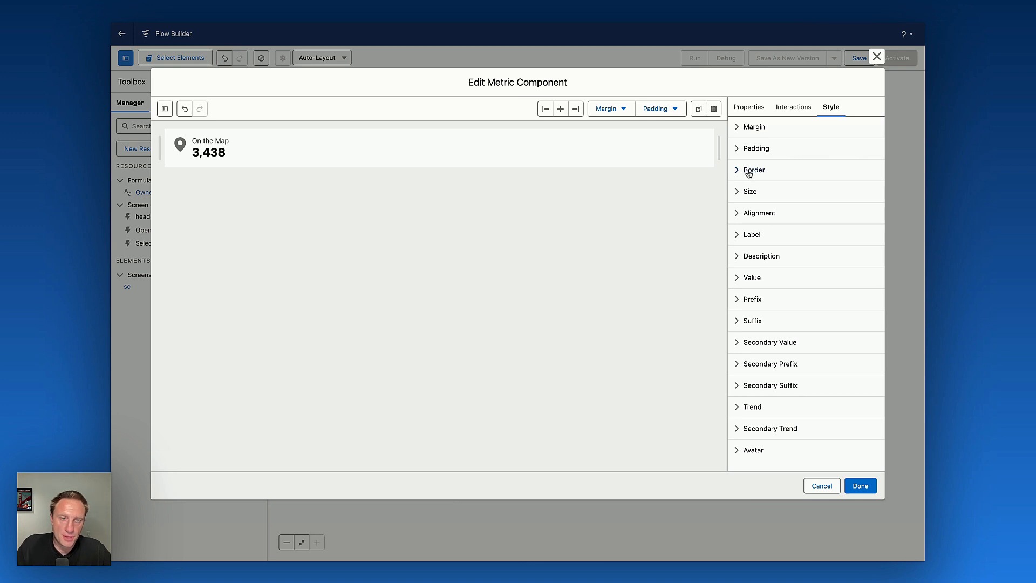
left_click(755, 128)
left_click(743, 159)
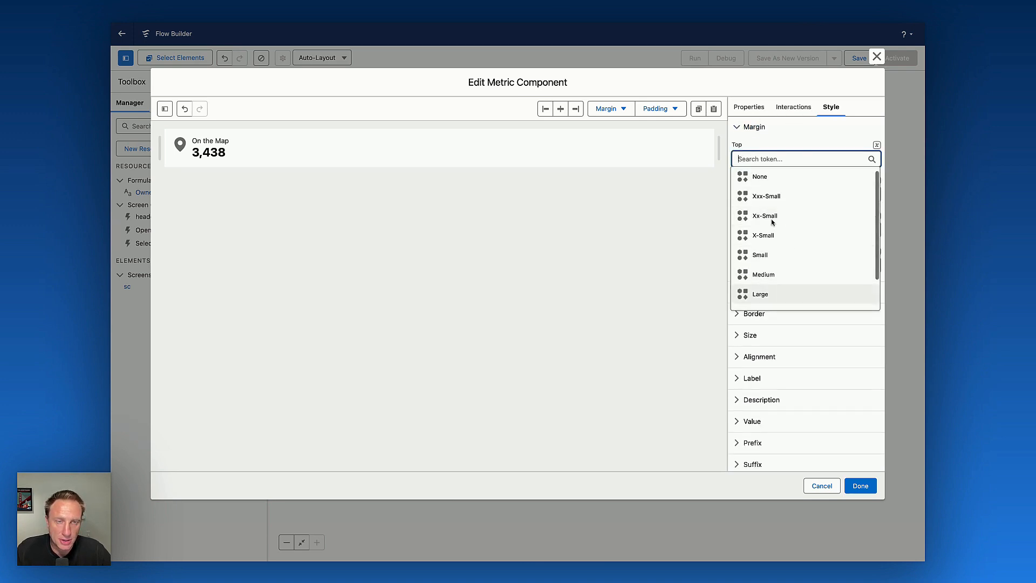
left_click(765, 295)
left_click(787, 266)
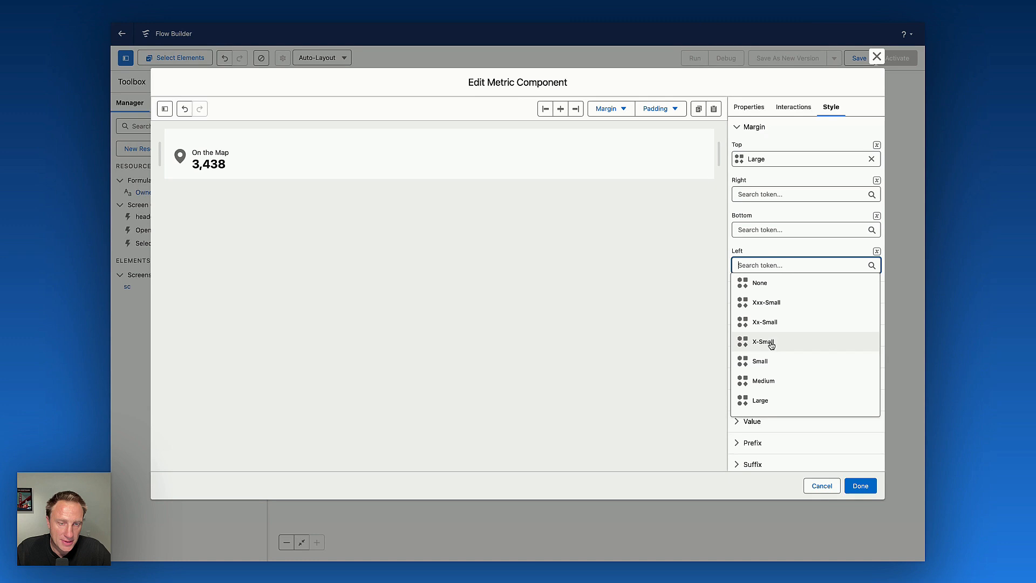
left_click(770, 343)
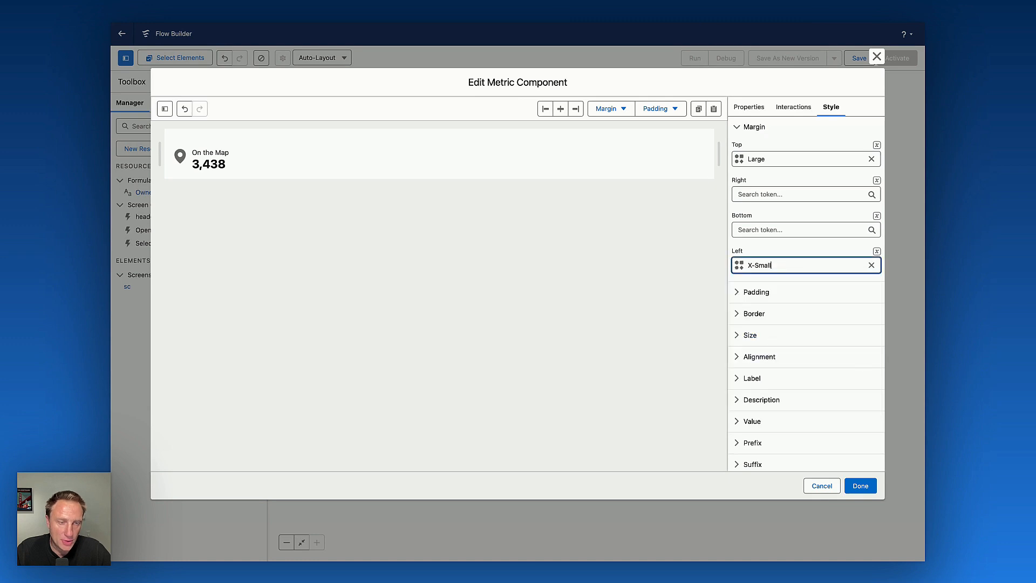
Give the metric a 2 px solid border in color #e5e5e5.
left_click(754, 316)
scroll(782, 307, "down", 5)
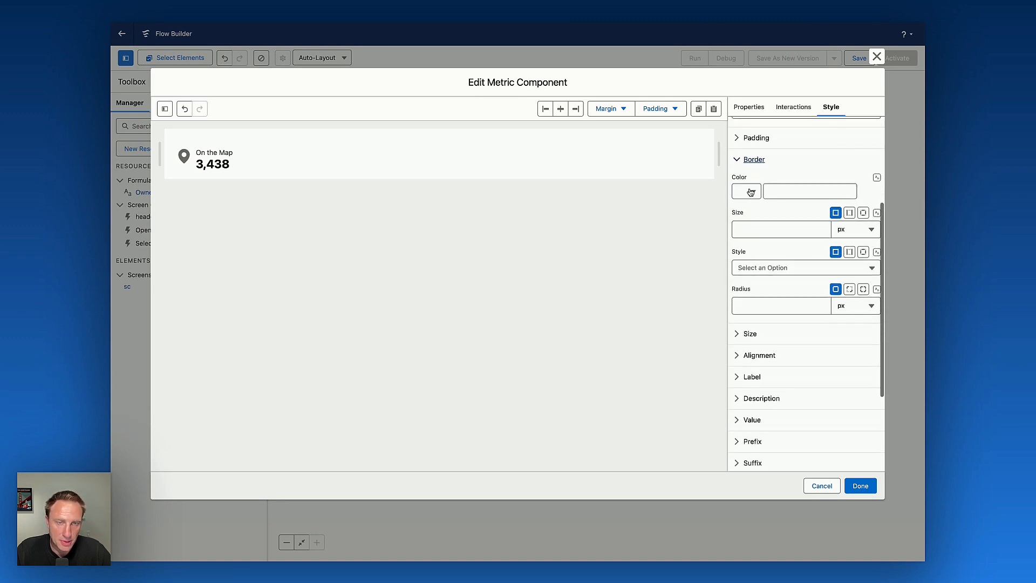
left_click(751, 192)
left_click(765, 110)
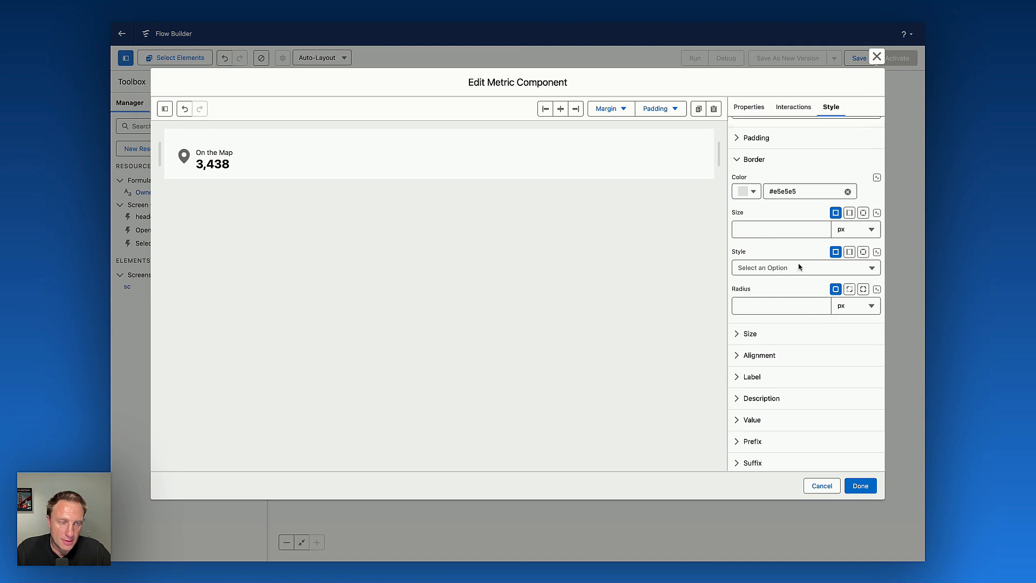
left_click(755, 228)
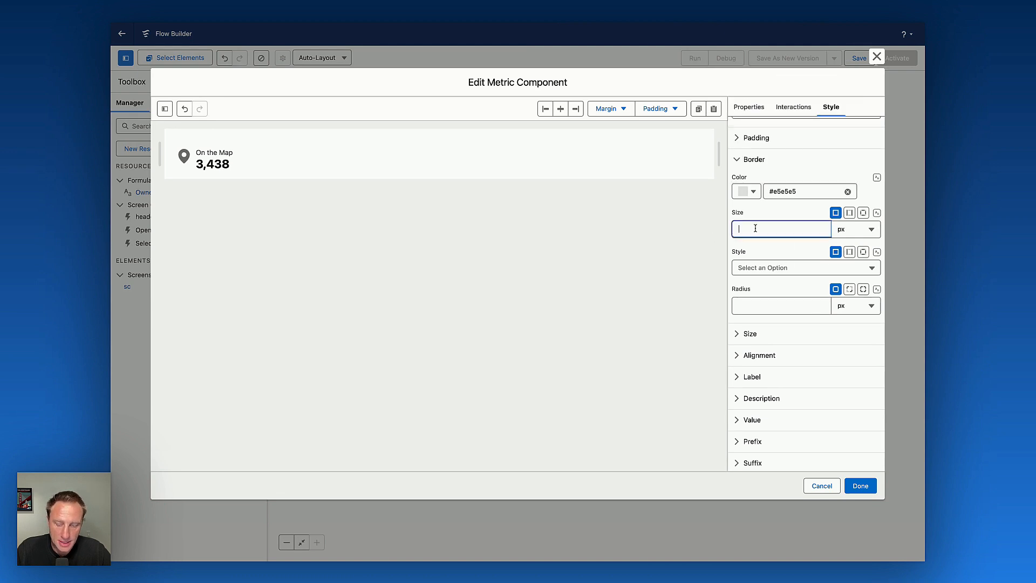
left_click(759, 213)
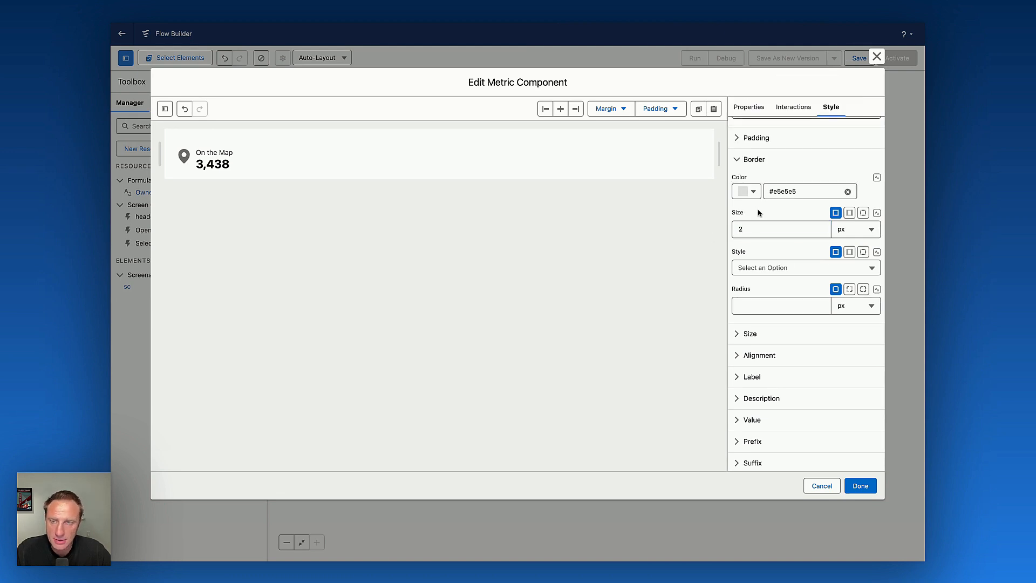
left_click(766, 268)
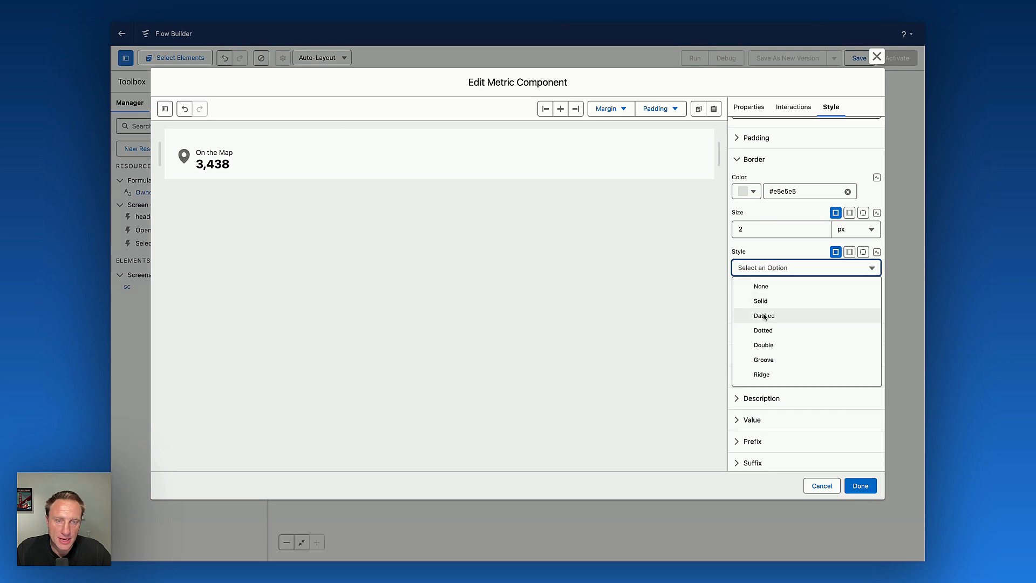
left_click(767, 303)
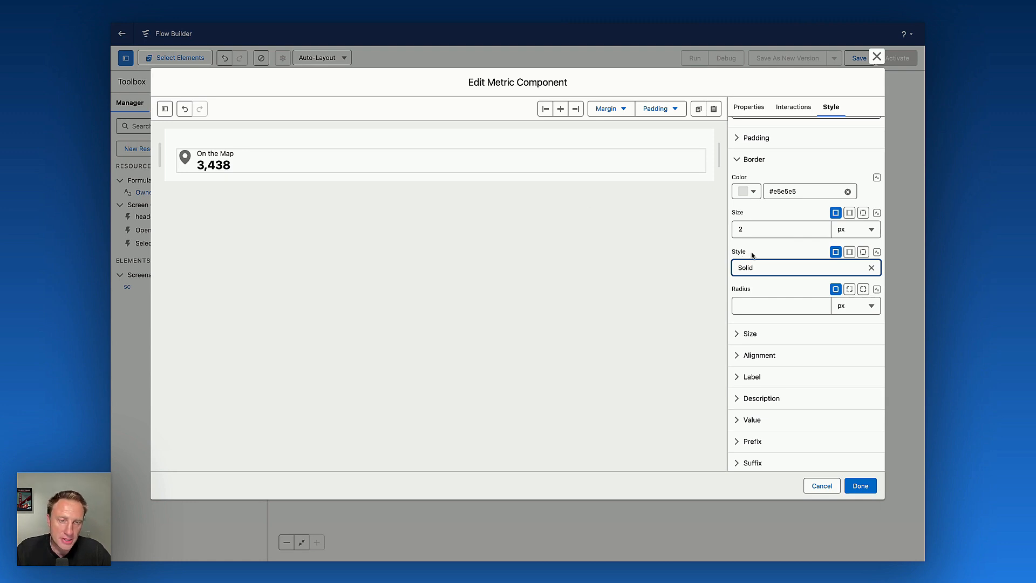
Set the metric's border style per side: None on top, right and bottom, Solid on the left.
left_click(863, 253)
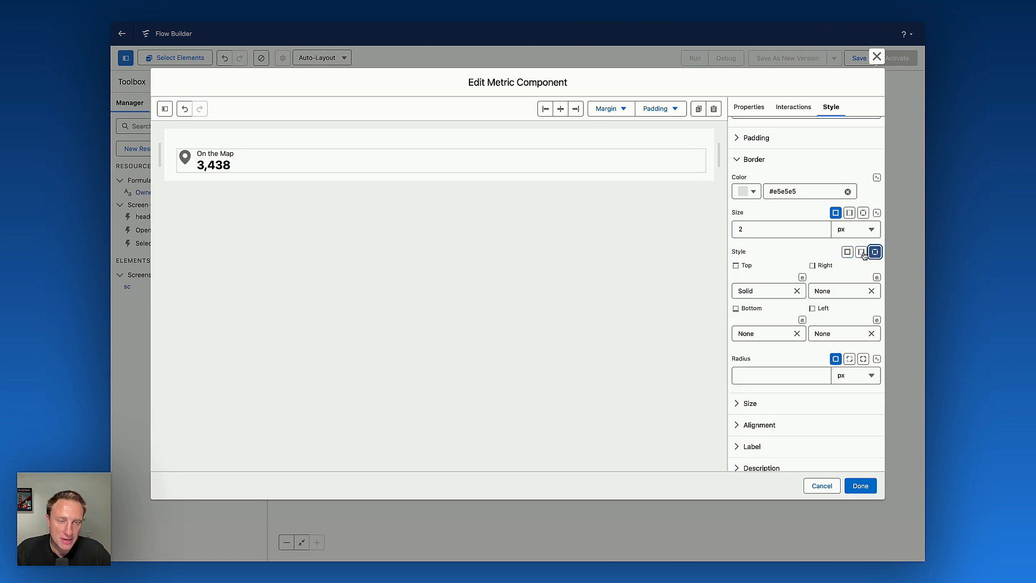
left_click(797, 293)
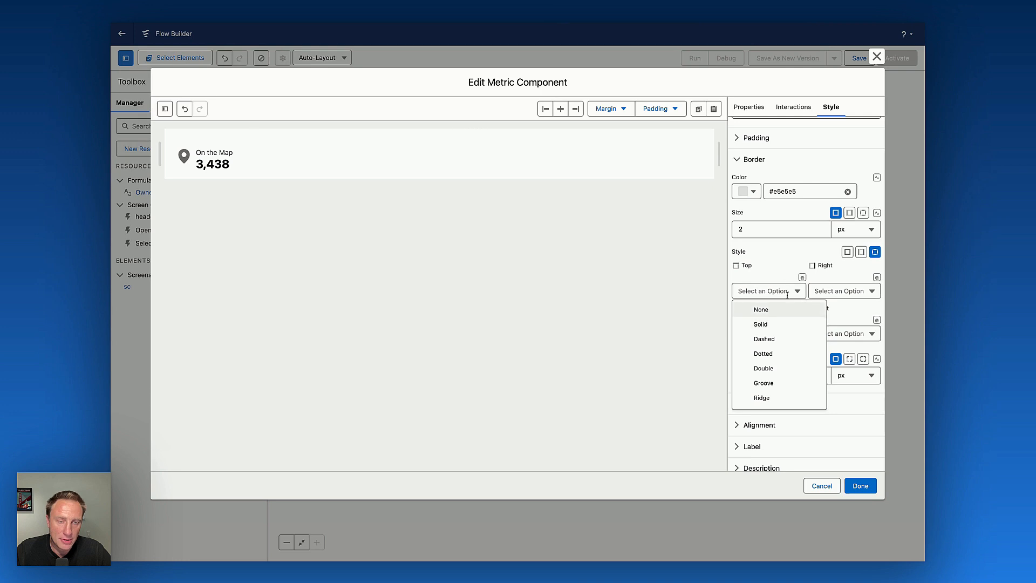
left_click(782, 311)
left_click(841, 292)
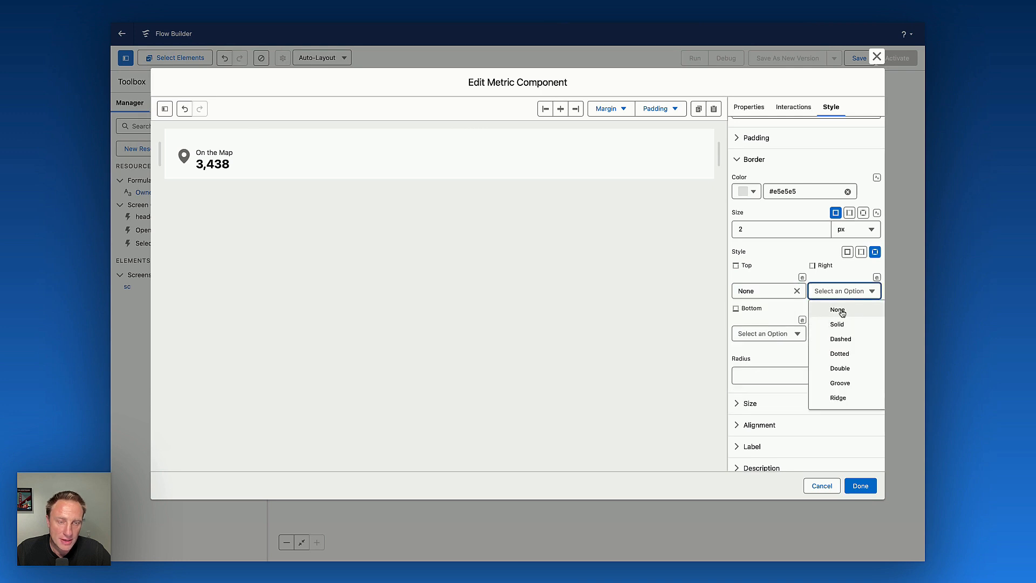
left_click(837, 310)
left_click(766, 333)
left_click(781, 356)
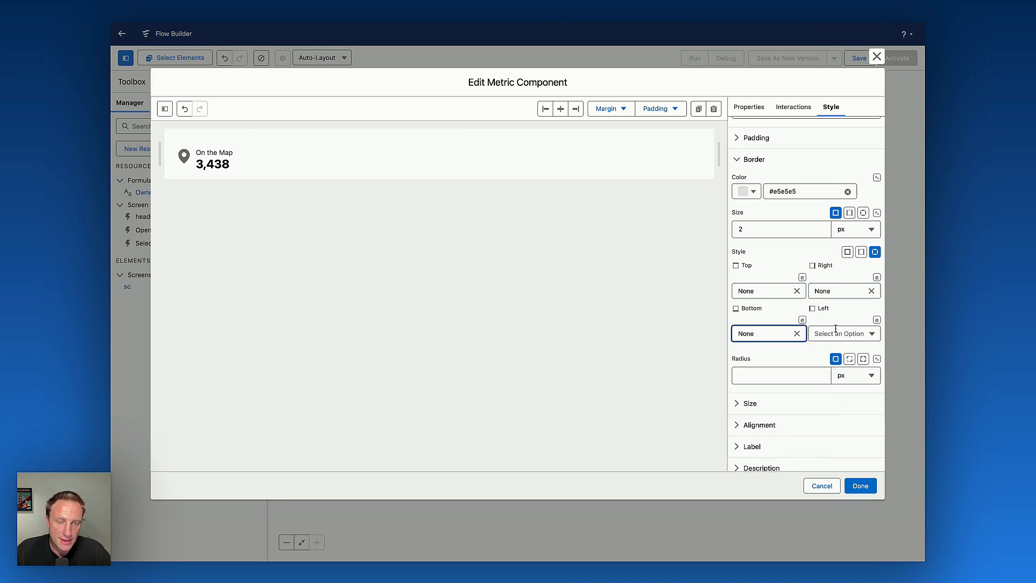
left_click(841, 334)
left_click(837, 367)
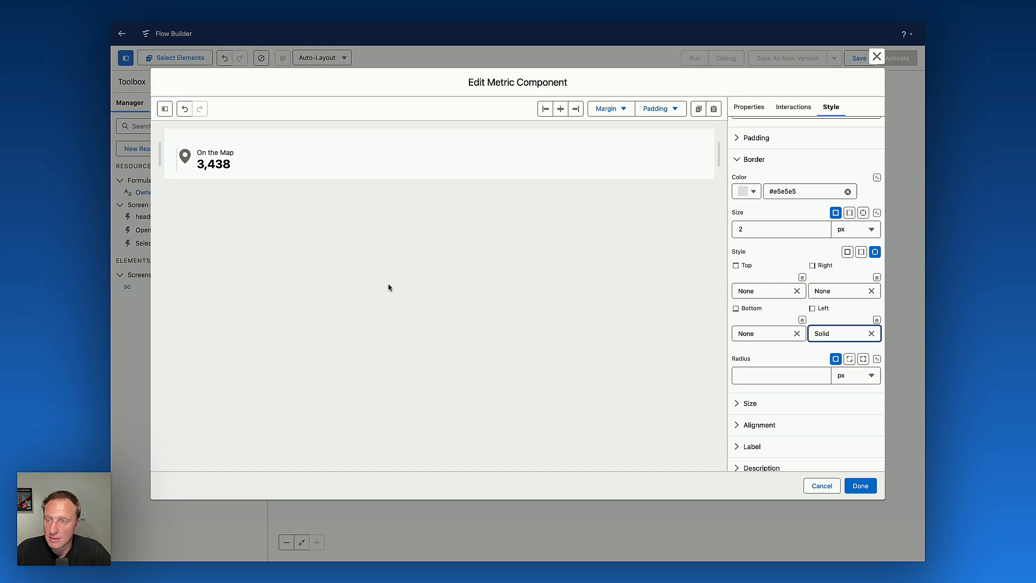
Set the metric label's font size to 13 px.
scroll(804, 302, "down", 4)
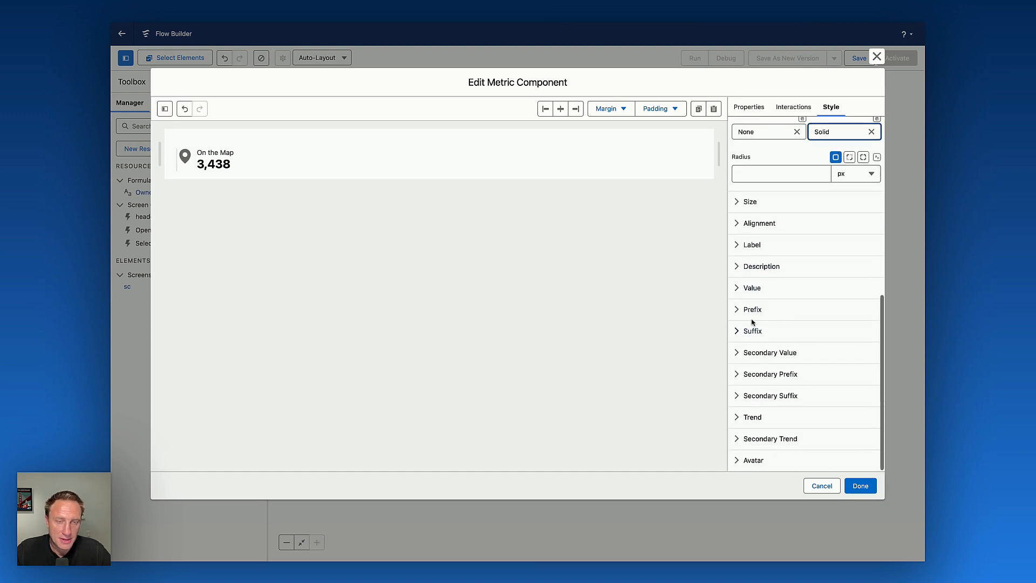
left_click(752, 245)
left_click(773, 310)
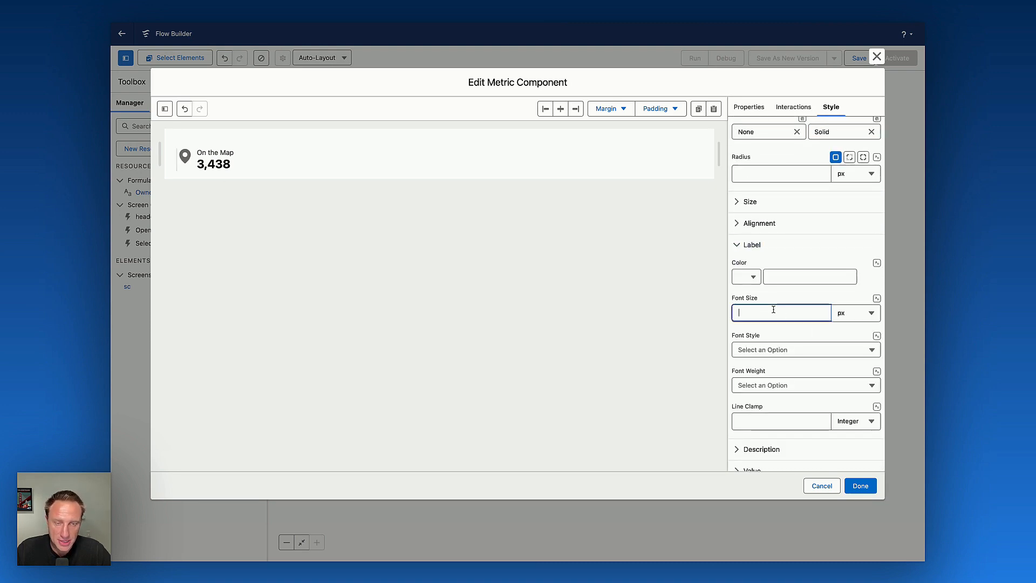
type("13")
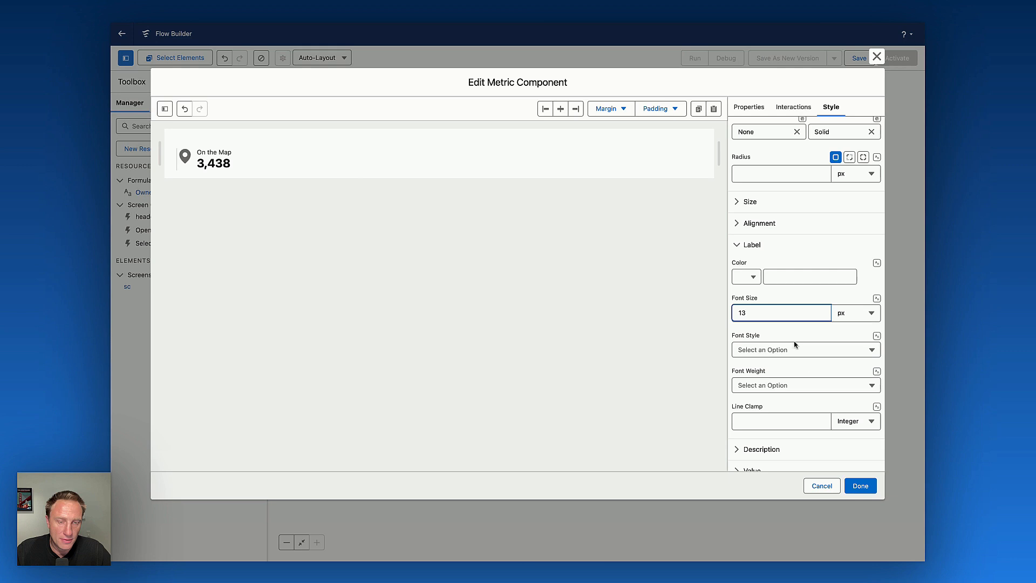
Set the metric value's font size to 16 px.
scroll(782, 385, "down", 5)
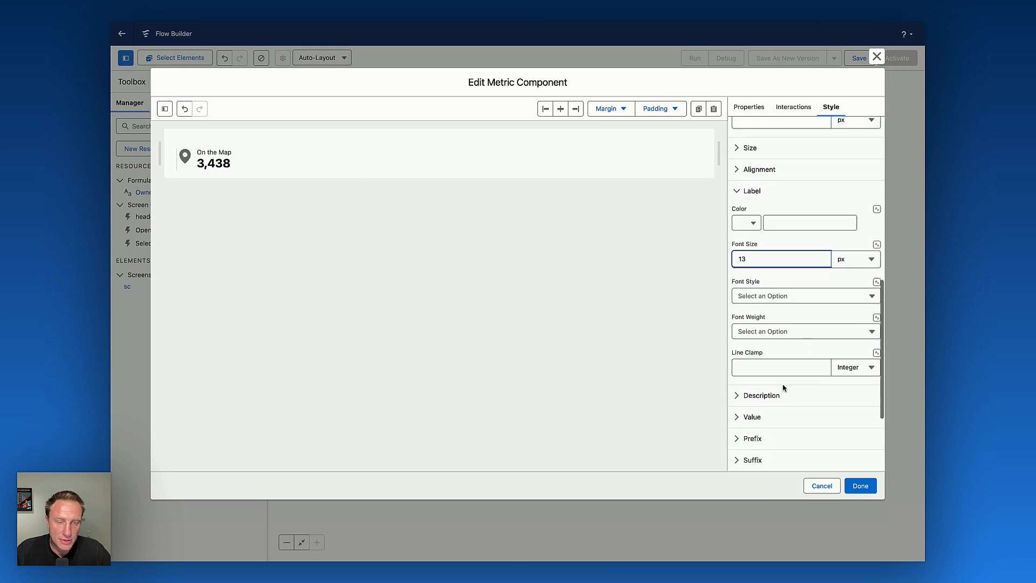
left_click(752, 287)
scroll(763, 332, "down", 2)
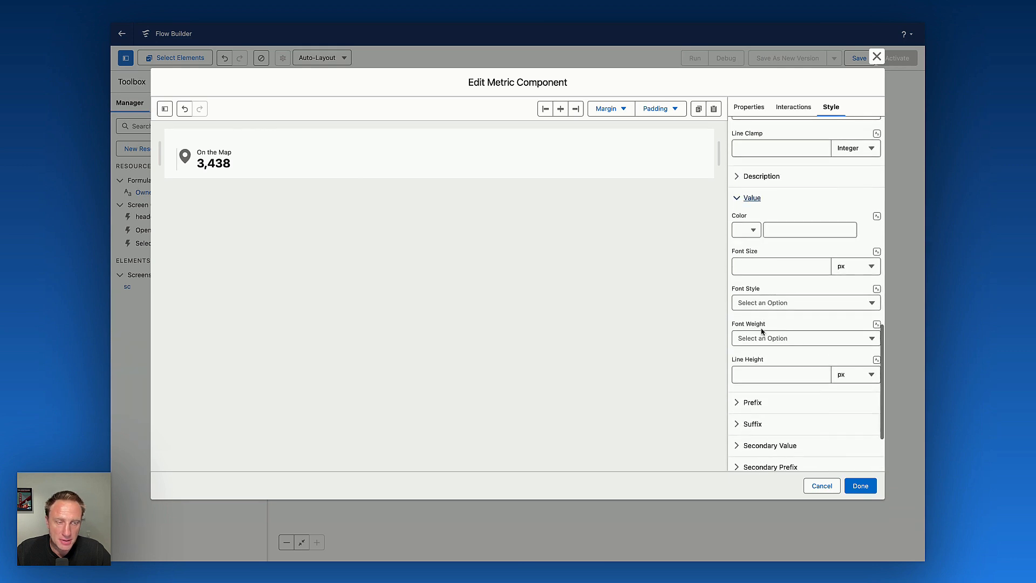
left_click(752, 272)
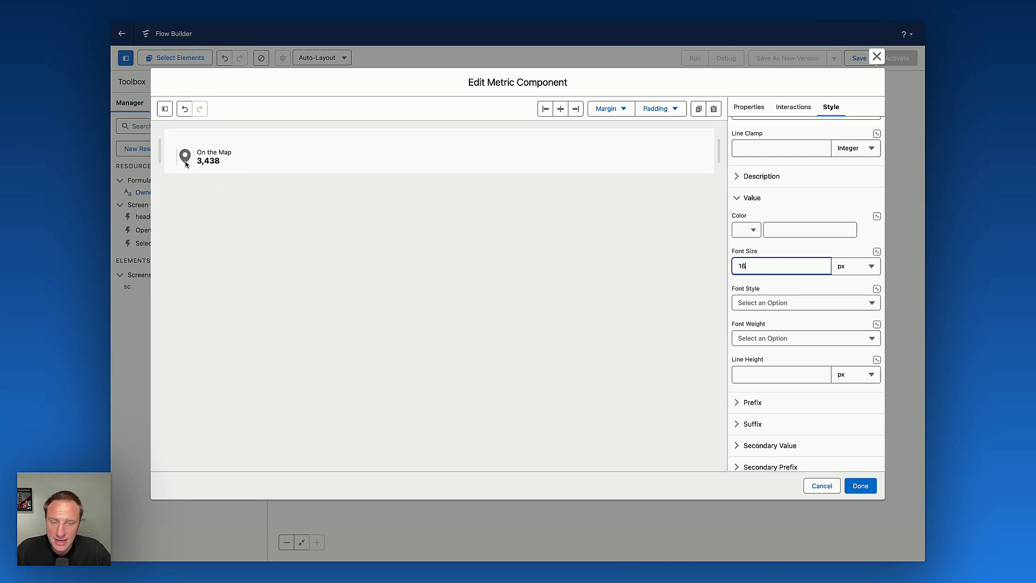
Set the avatar's icon foreground color utility to dark red #8e030f and save the metric component.
scroll(850, 390, "down", 3)
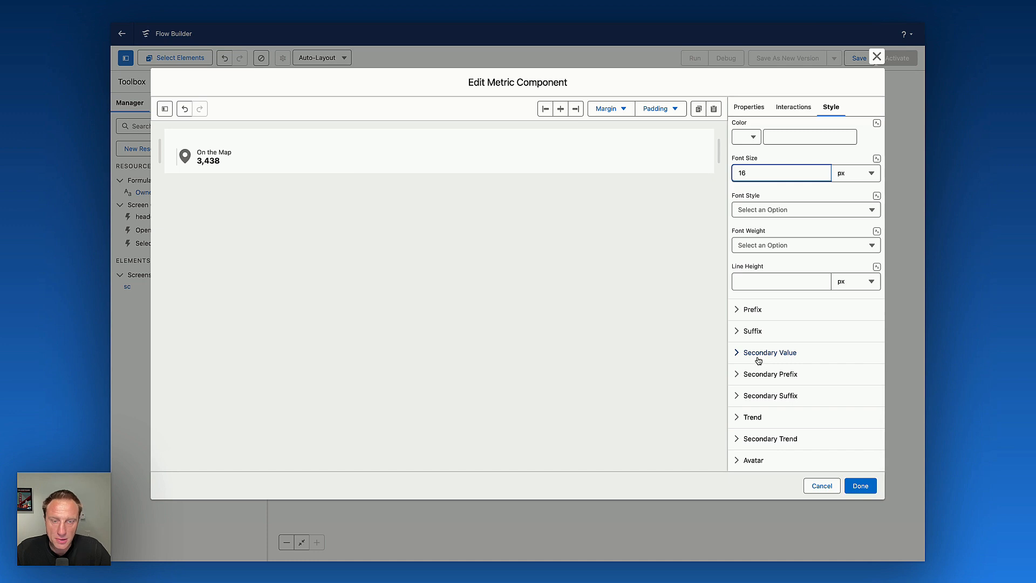
left_click(754, 459)
scroll(772, 399, "down", 10)
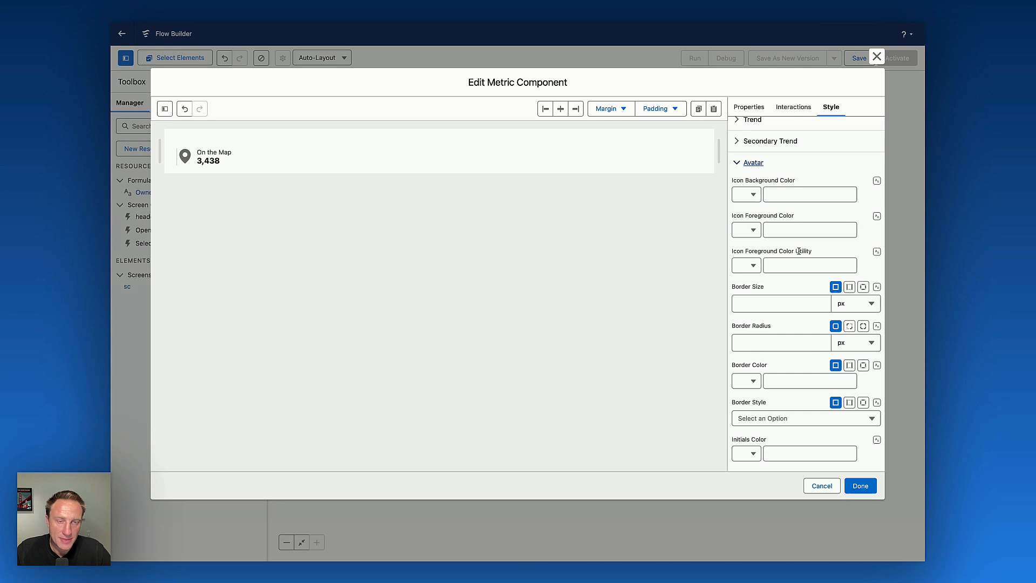
left_click(748, 267)
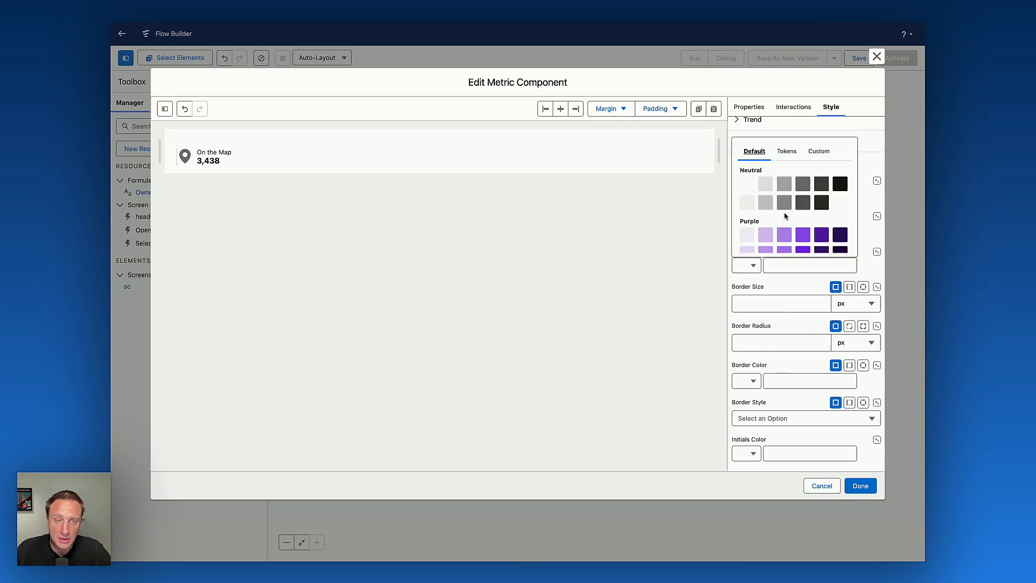
scroll(784, 214, "down", 15)
scroll(785, 217, "down", 3)
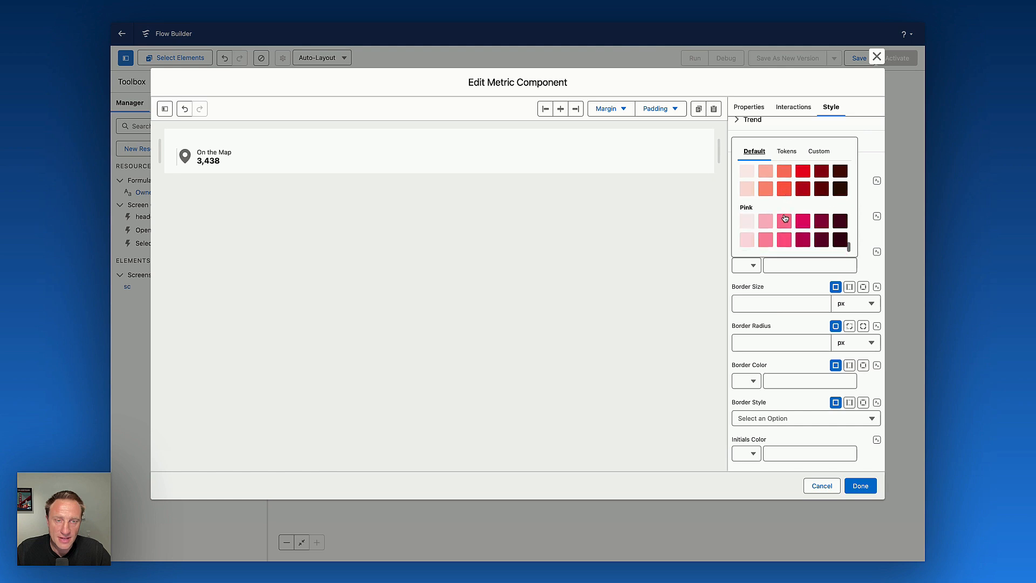
left_click(819, 216)
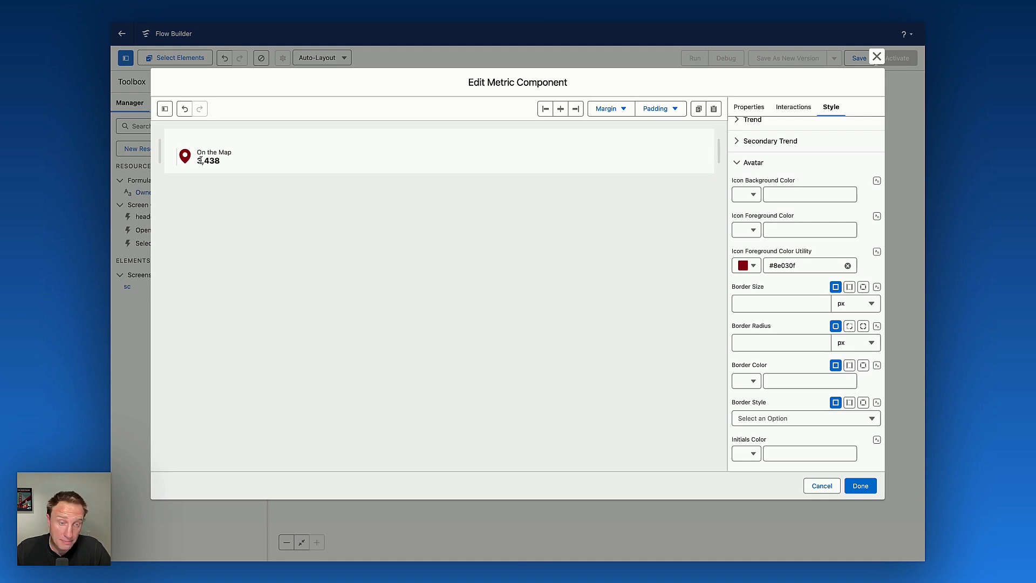
left_click(861, 486)
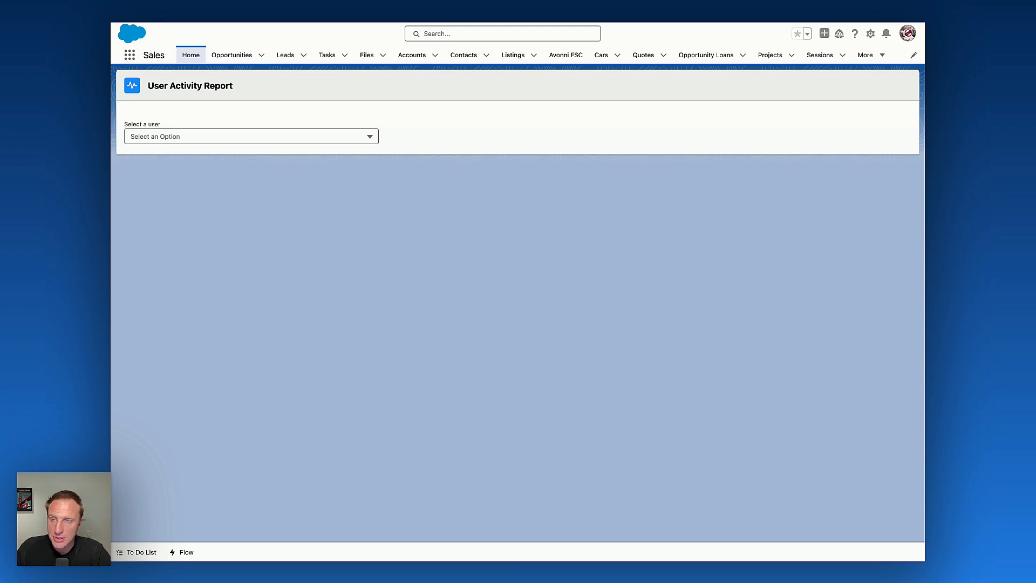
Test the running User Activity Report by choosing a user in the picker.
left_click(173, 136)
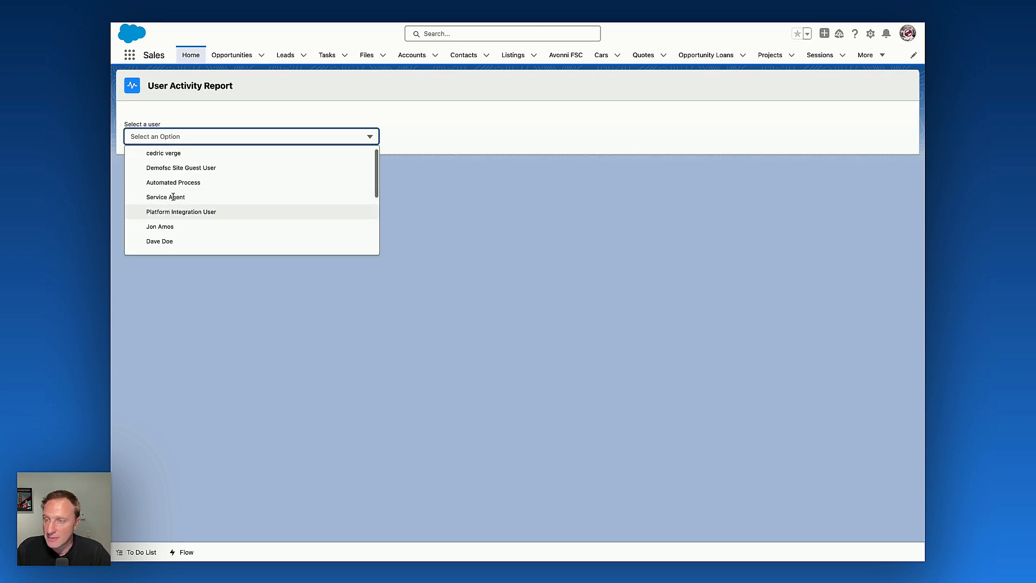
left_click(171, 153)
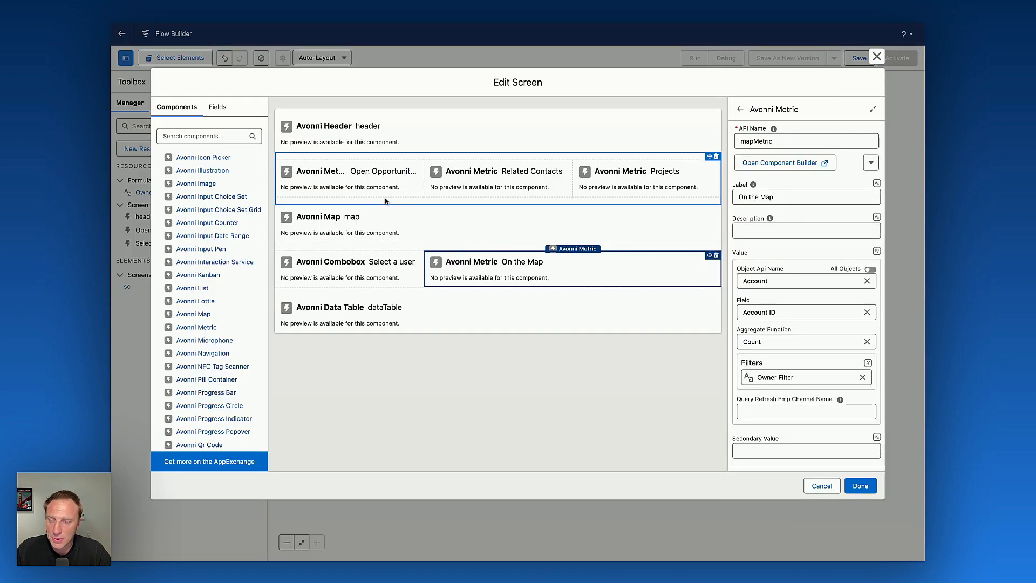
Set the three-metric section's component visibility to All Conditions Are Met (AND).
left_click(385, 201)
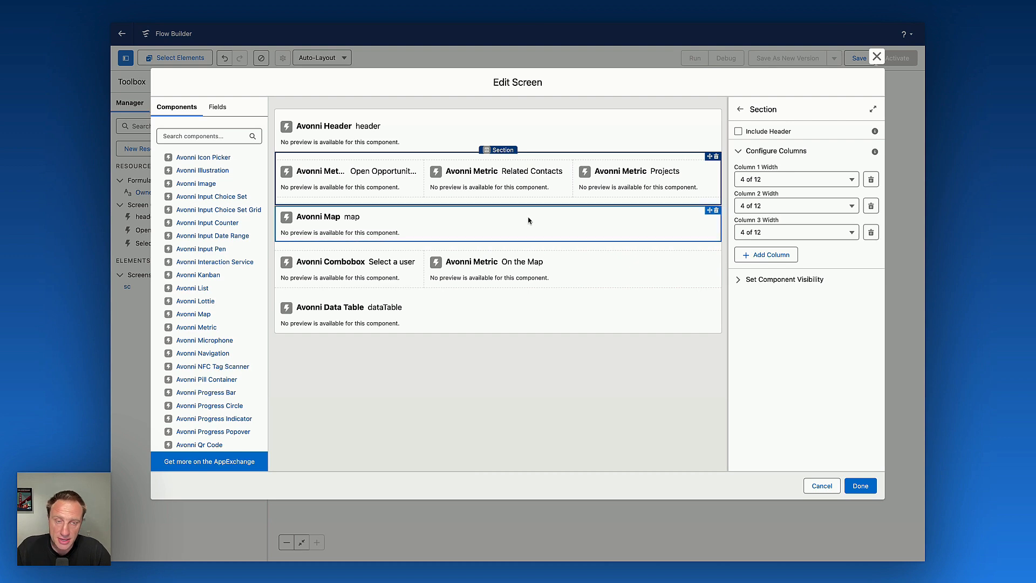
left_click(767, 280)
left_click(761, 307)
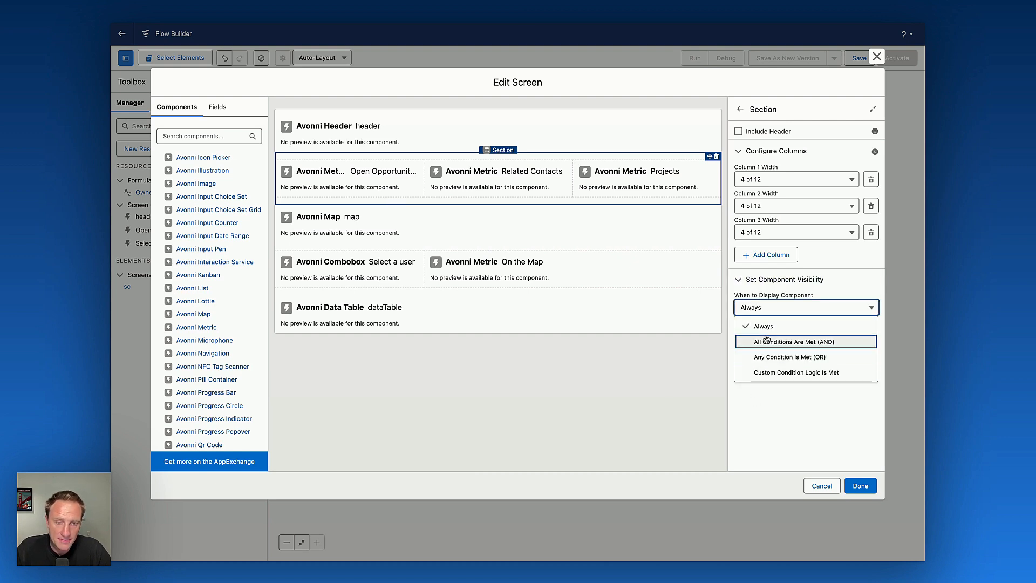
left_click(772, 340)
Add a visibility condition: userCombobox Value, operator Is Null, value $GlobalConstant.False.
left_click(623, 304)
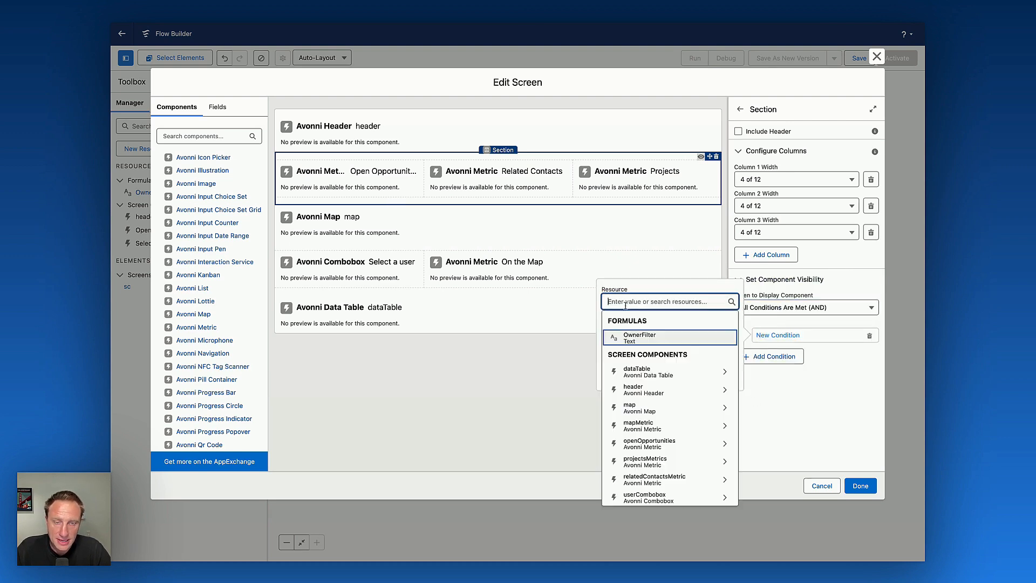
scroll(662, 459, "down", 2)
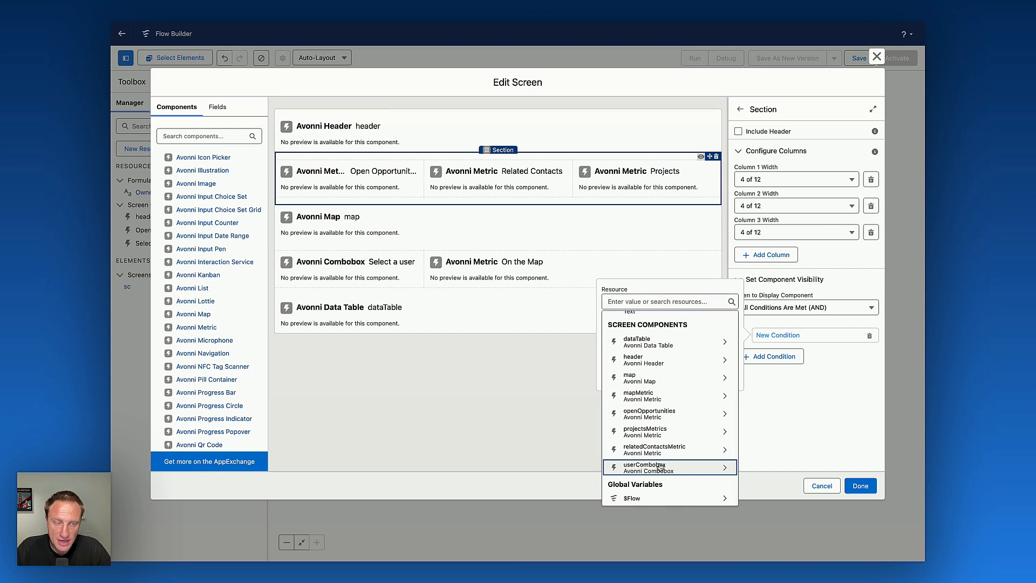
left_click(662, 468)
scroll(660, 426, "down", 6)
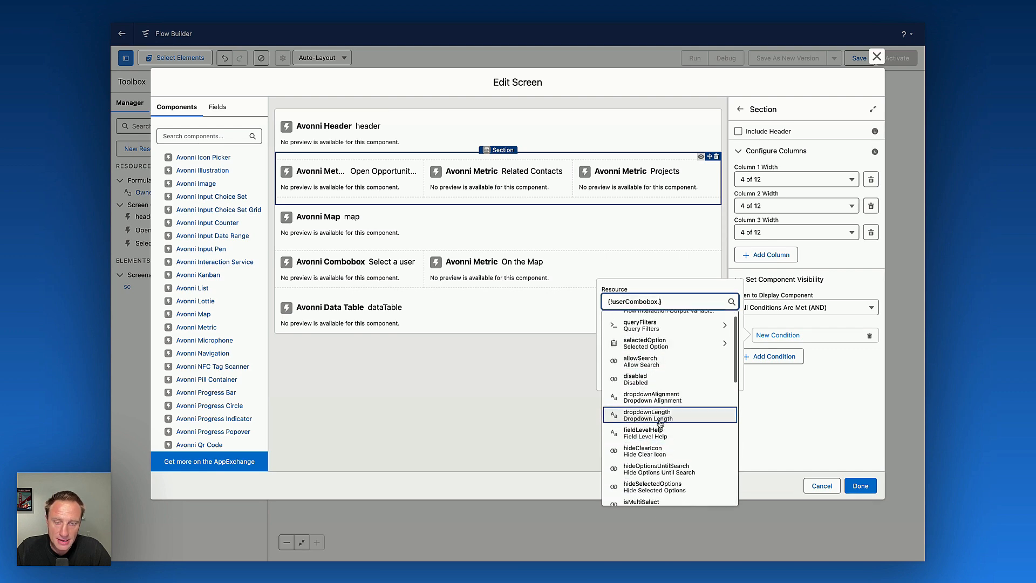
left_click(652, 443)
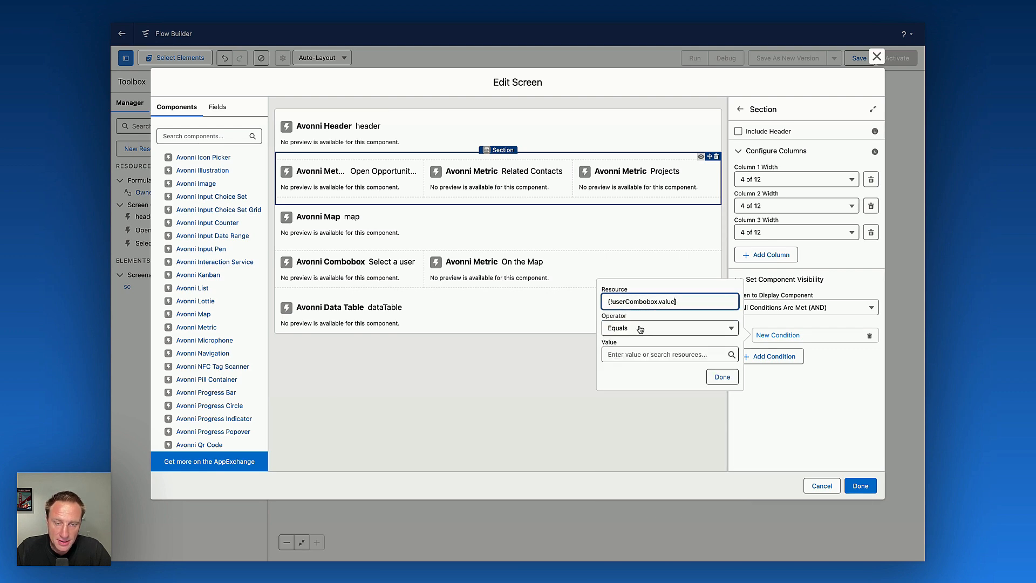
left_click(640, 327)
left_click(633, 424)
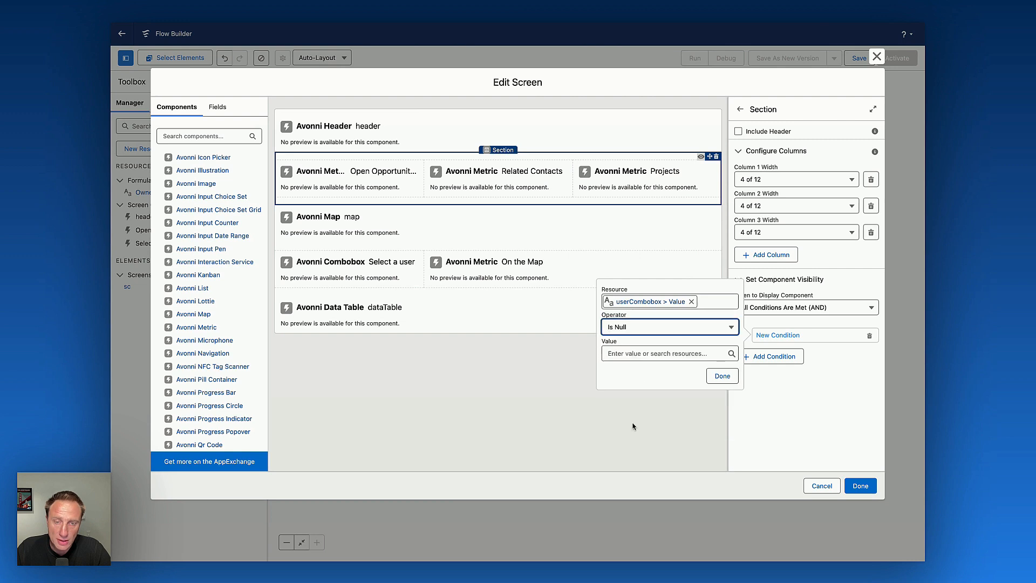
left_click(648, 353)
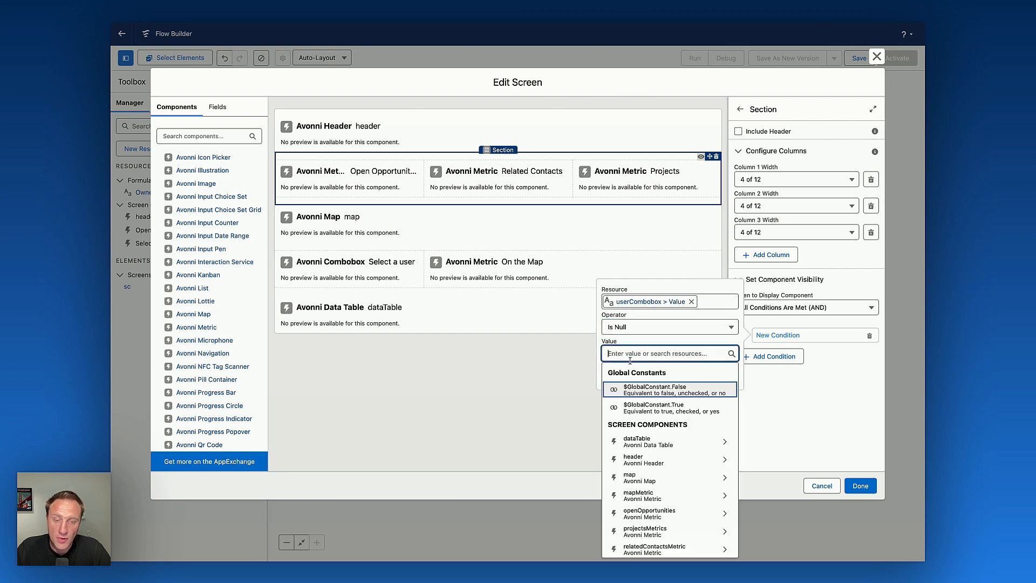
left_click(641, 391)
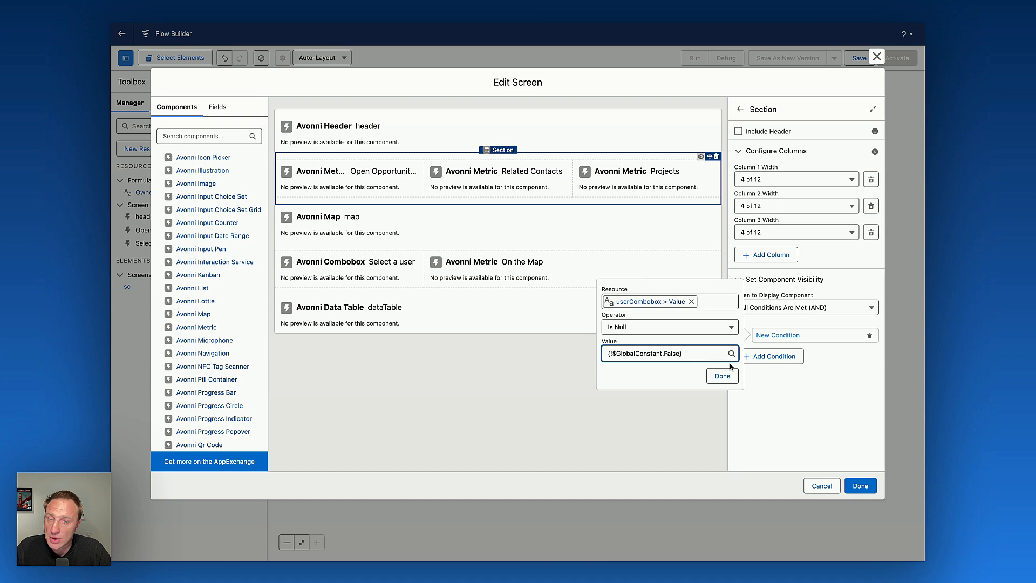
Set the map component's visibility to All Conditions Are Met (AND).
left_click(419, 236)
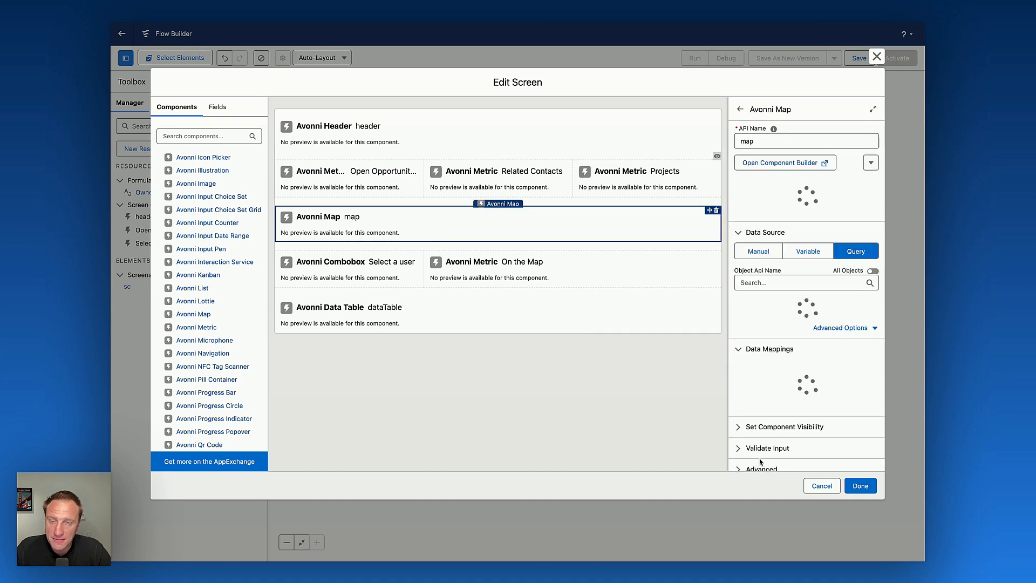
scroll(804, 399, "down", 5)
left_click(776, 418)
scroll(776, 421, "down", 2)
left_click(776, 436)
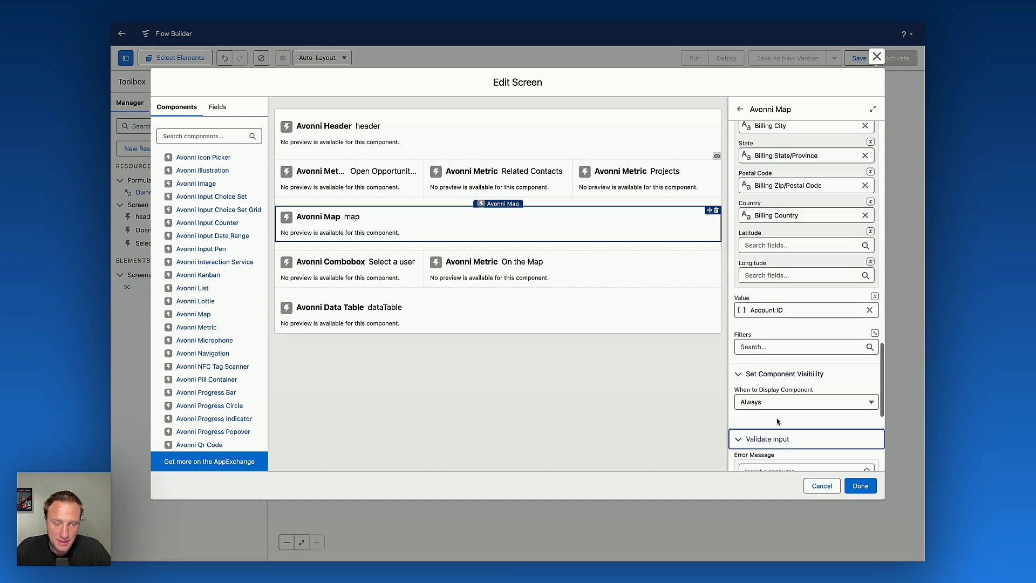
left_click(777, 403)
left_click(777, 438)
Add a visibility condition on the userCombobox value to the map and confirm it.
left_click(659, 396)
left_click(626, 303)
left_click(629, 329)
left_click(639, 488)
left_click(642, 412)
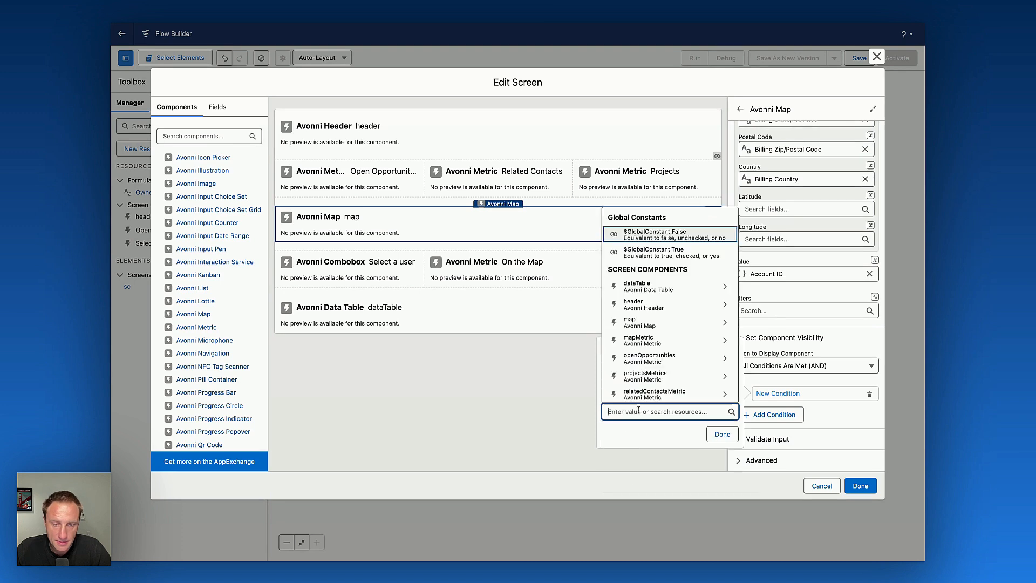
left_click(645, 251)
left_click(720, 435)
Inspect the user picker row's section, combobox and On the Map metric settings.
left_click(465, 264)
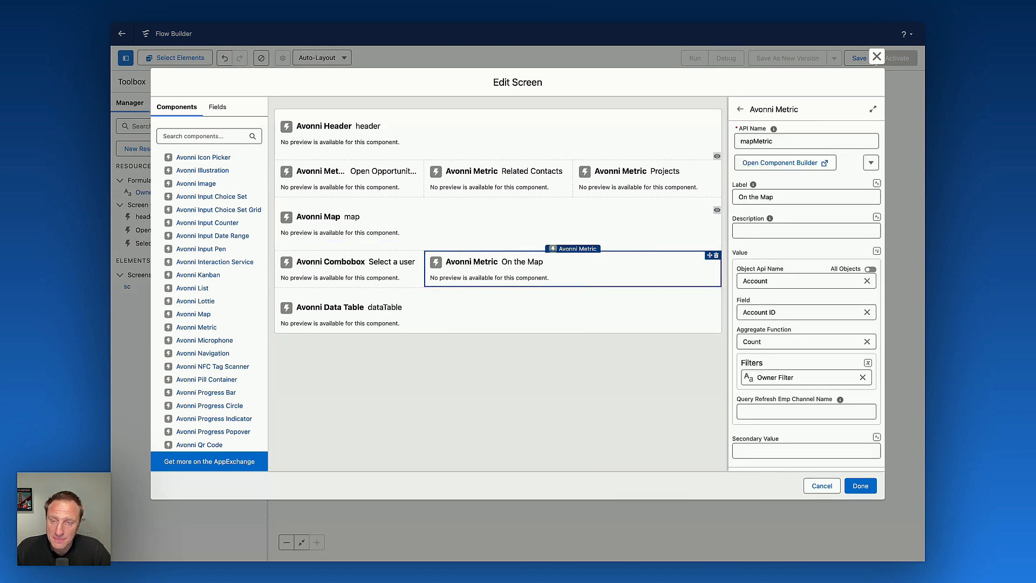
left_click(412, 250)
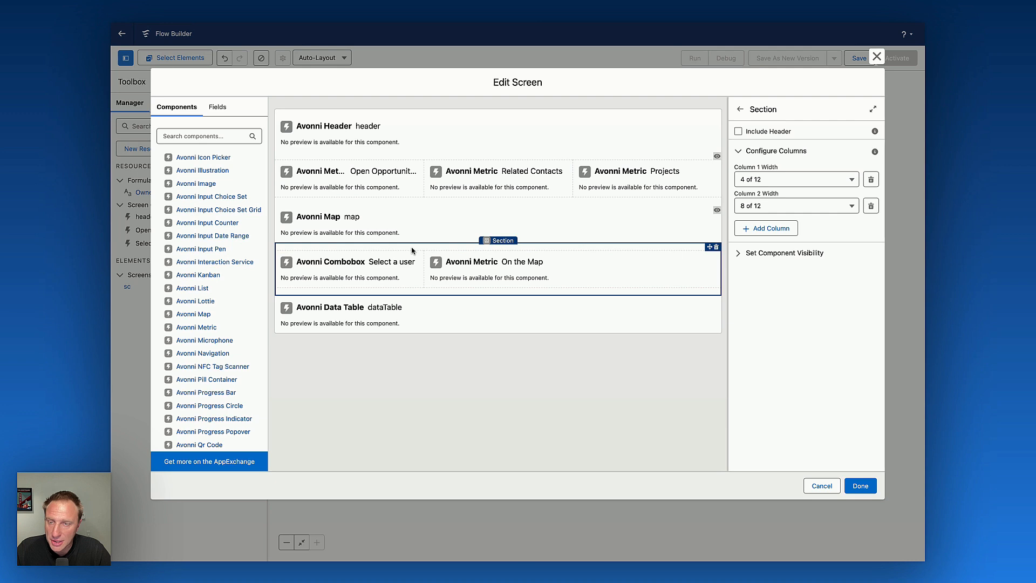
left_click(365, 268)
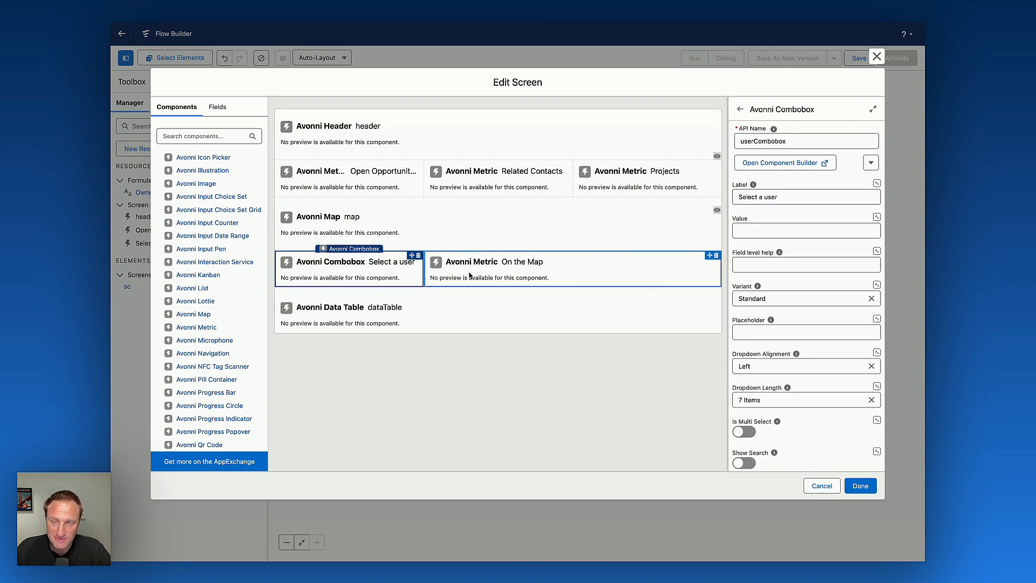
left_click(472, 276)
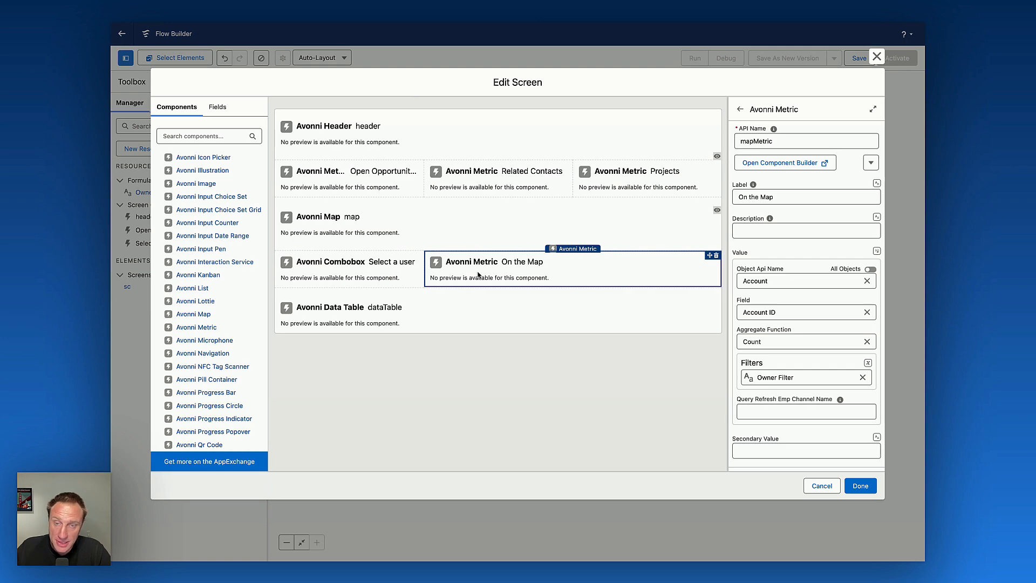
Set the On the Map metric's visibility to All Conditions Are Met (AND) and start a new condition.
scroll(808, 413, "down", 3)
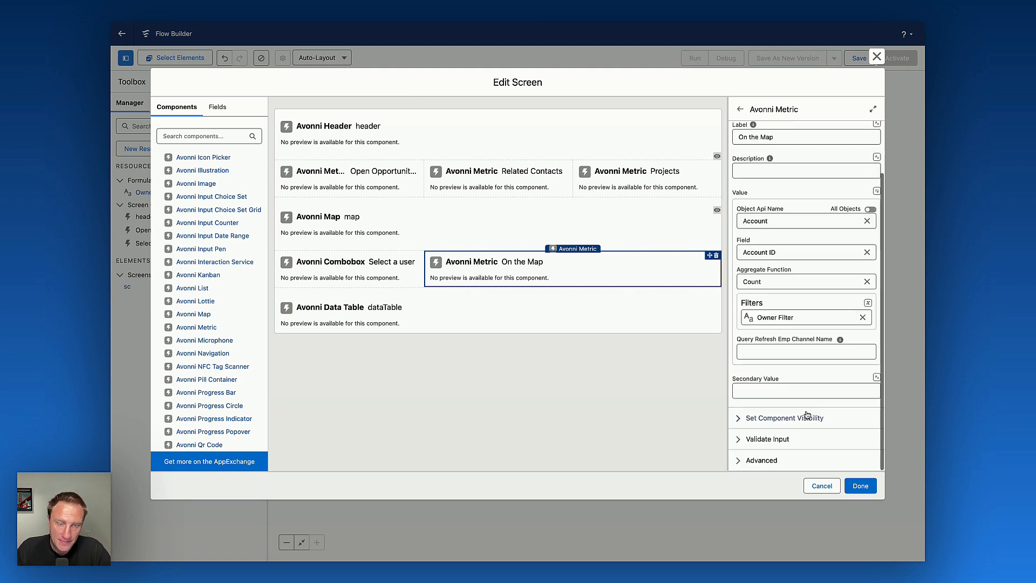
left_click(771, 418)
left_click(767, 447)
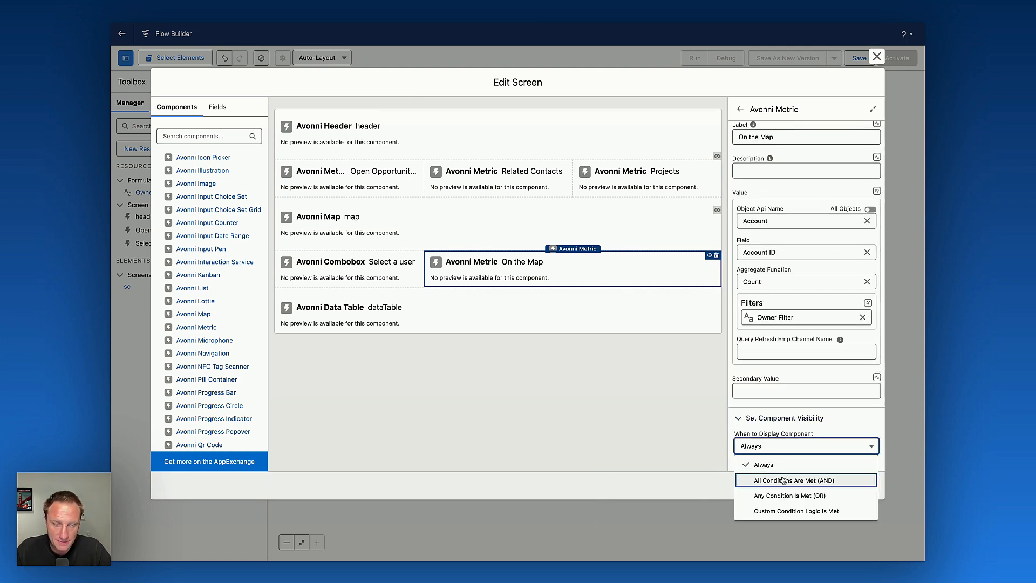
left_click(767, 479)
left_click(631, 421)
left_click(647, 413)
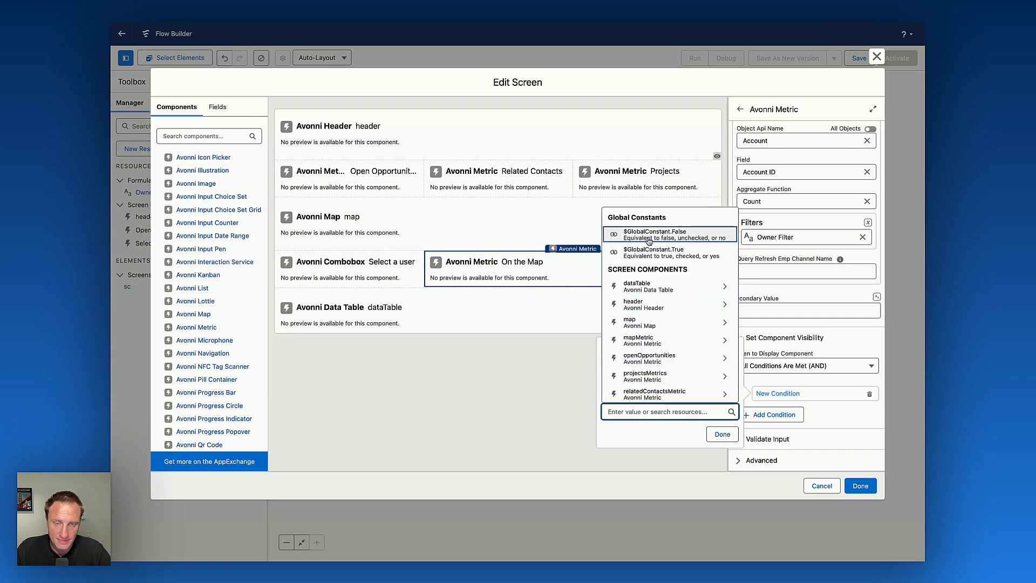
Set the account data table's visibility to All Conditions Are Met (AND).
left_click(477, 313)
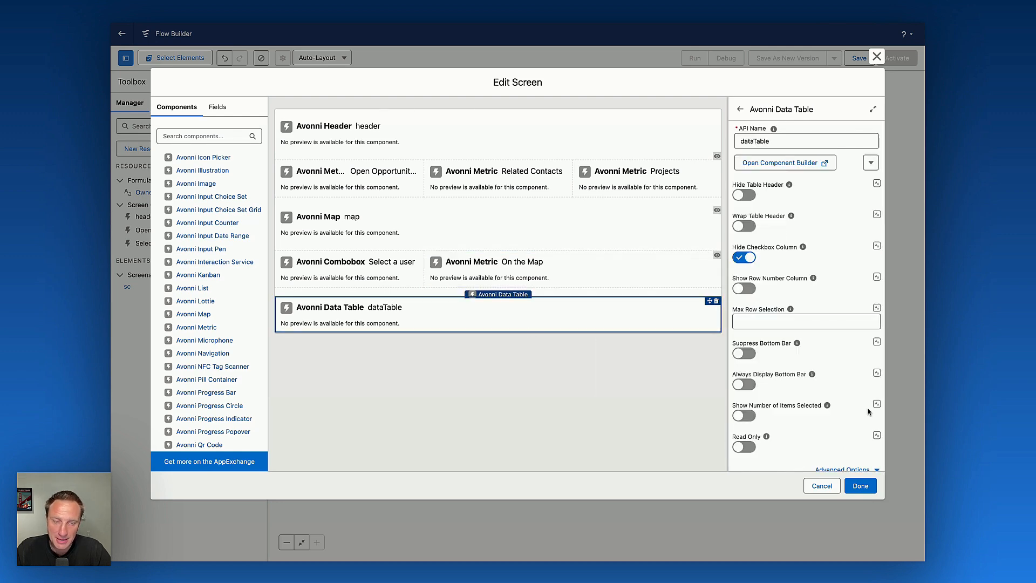
scroll(829, 418, "down", 5)
left_click(777, 418)
left_click(799, 445)
left_click(777, 478)
Add a data table visibility condition: userCombobox value Is Null $GlobalConstant.False, and confirm it.
left_click(649, 423)
scroll(664, 350, "down", 10)
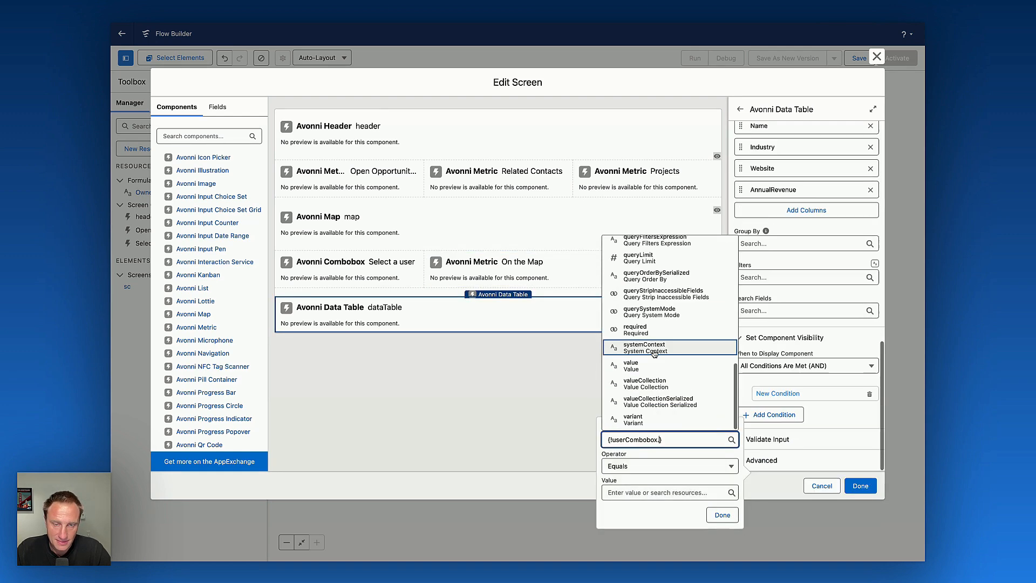
left_click(656, 367)
left_click(642, 387)
left_click(640, 468)
left_click(641, 414)
left_click(651, 253)
left_click(722, 434)
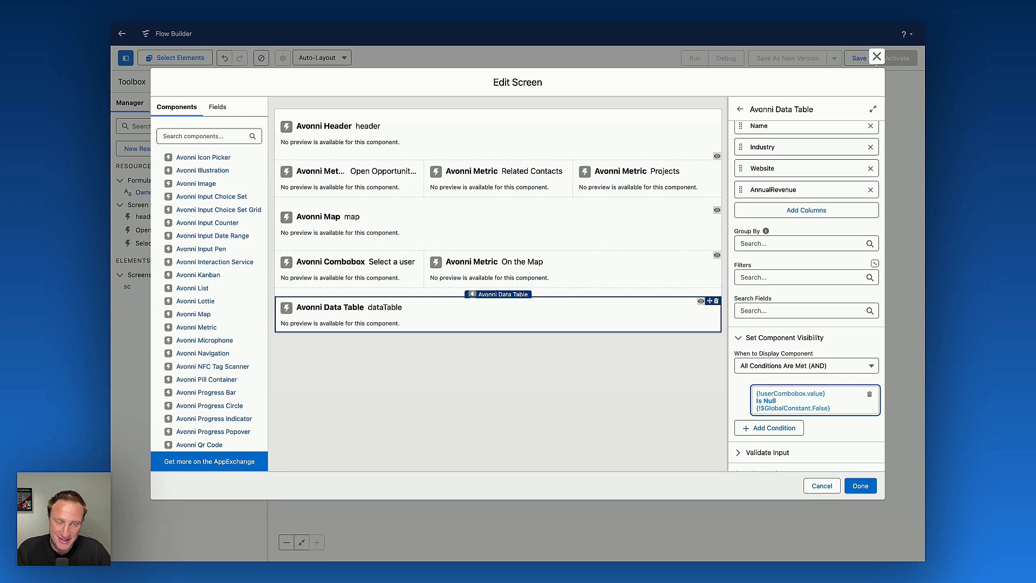
Close the screen editor and save the flow with the label DemoActivityVid.
left_click(860, 486)
left_click(859, 58)
type("DemoActivityVid")
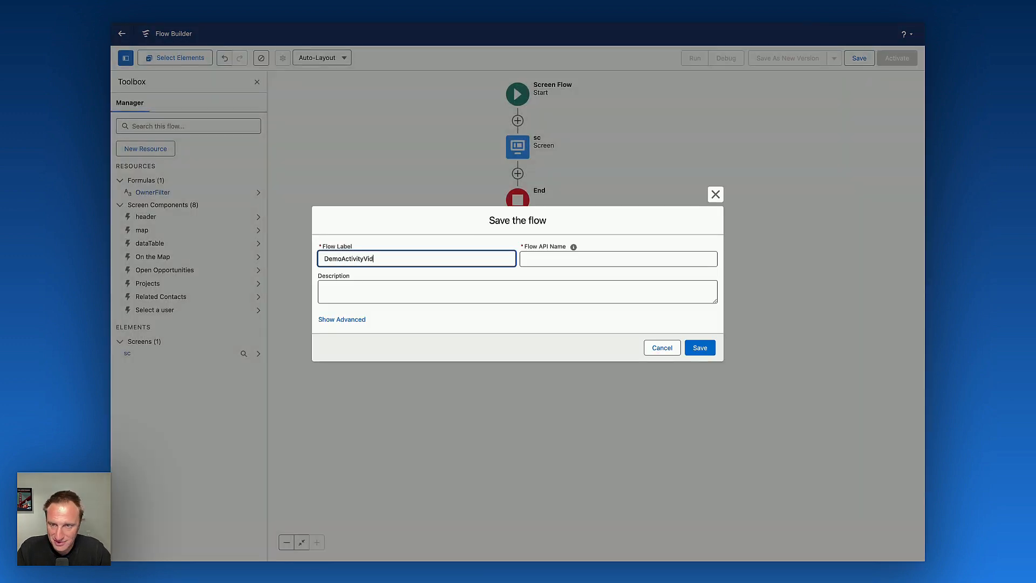
left_click(701, 349)
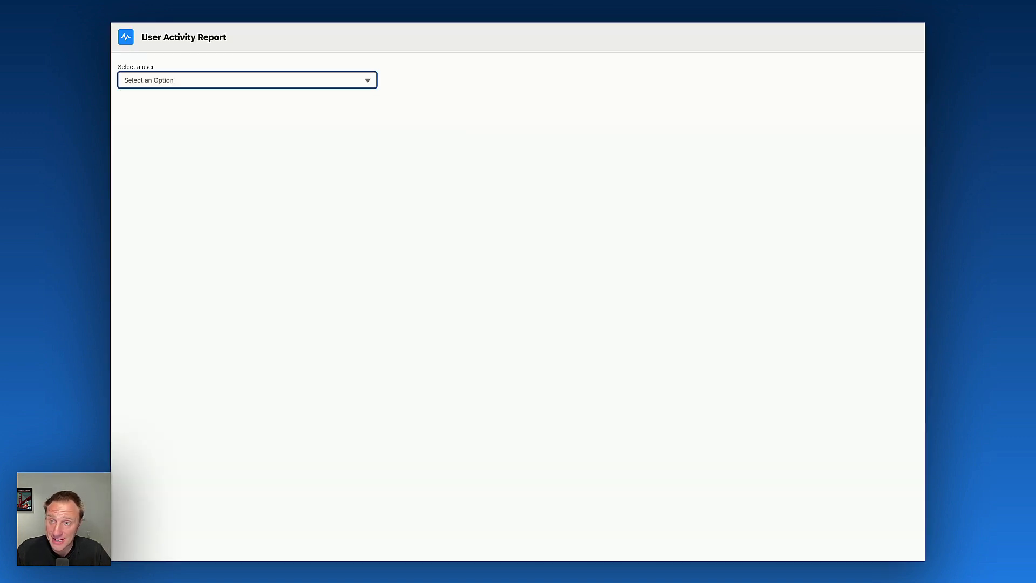
Test the running User Activity Report by selecting a user in the picker and switching to another user.
left_click(263, 82)
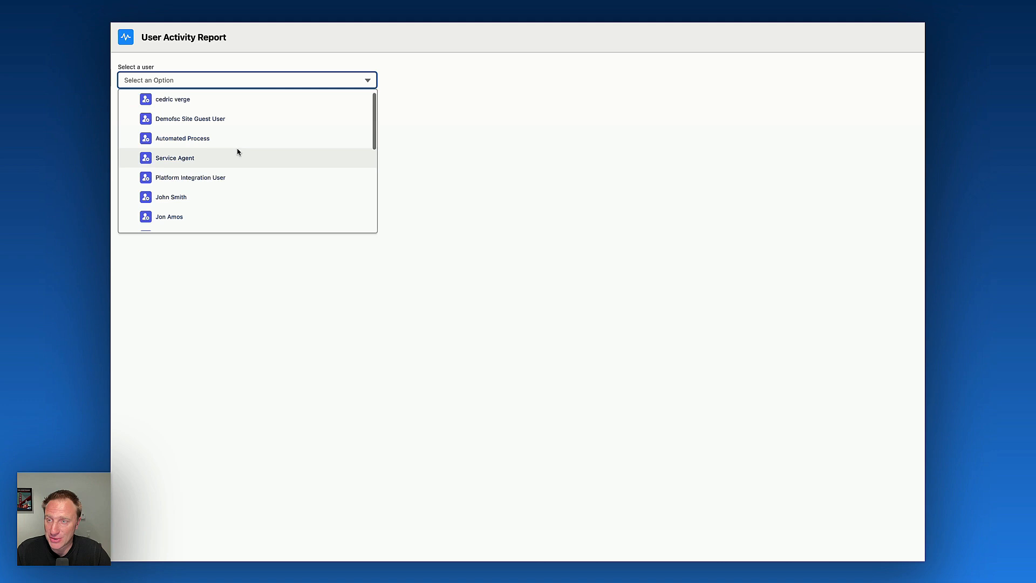
left_click(243, 101)
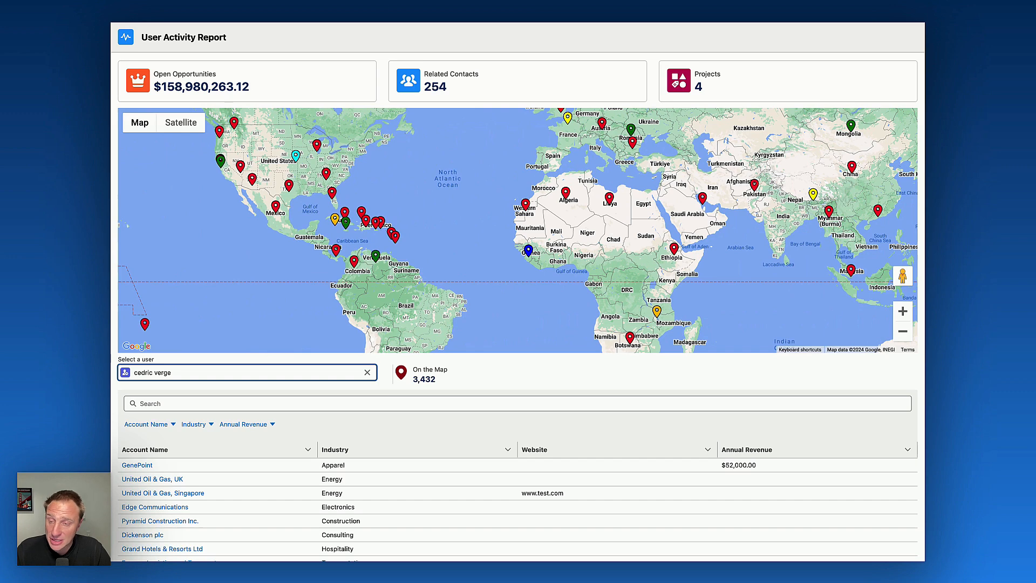
left_click(256, 373)
scroll(257, 475, "down", 1)
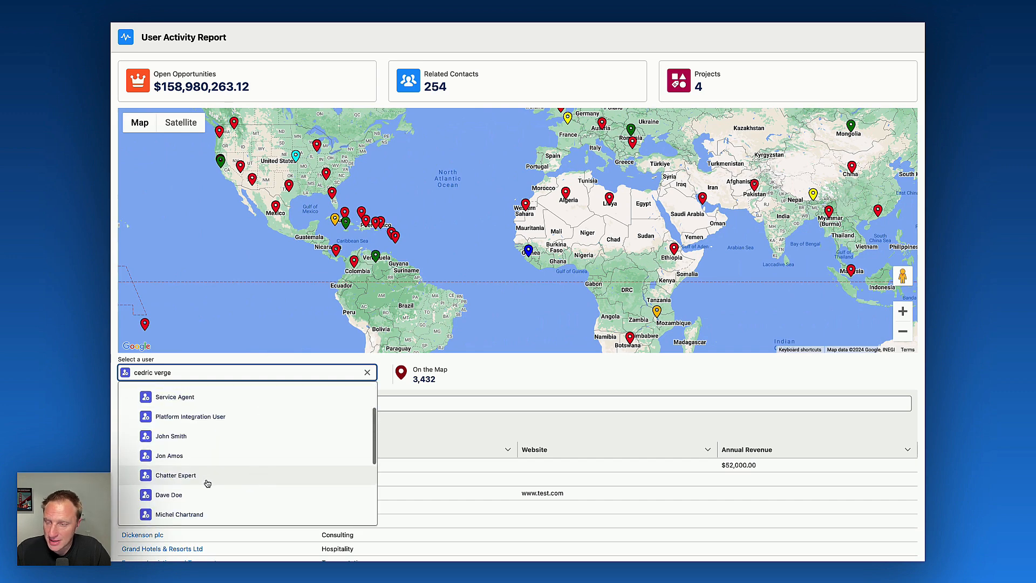
left_click(204, 496)
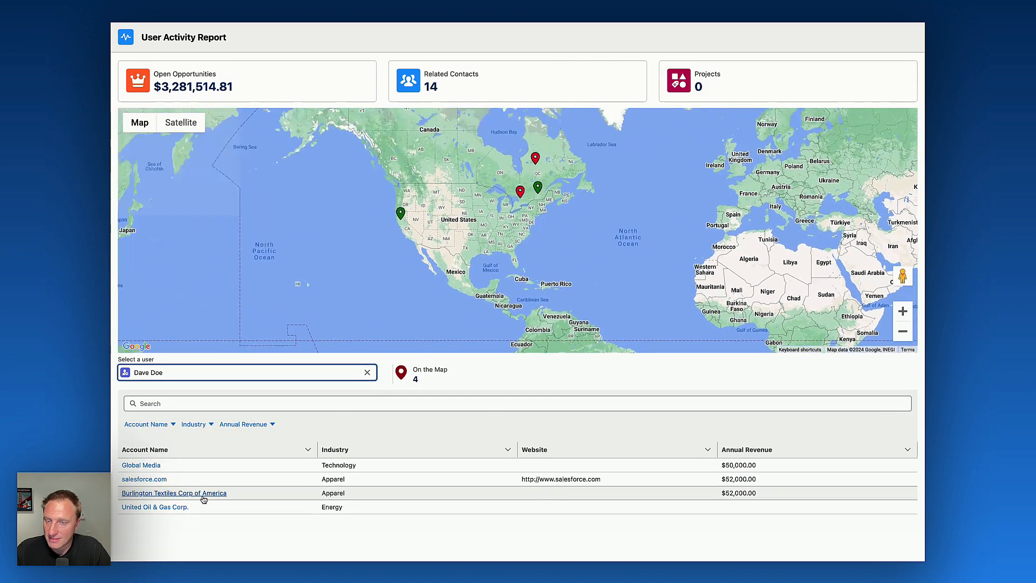